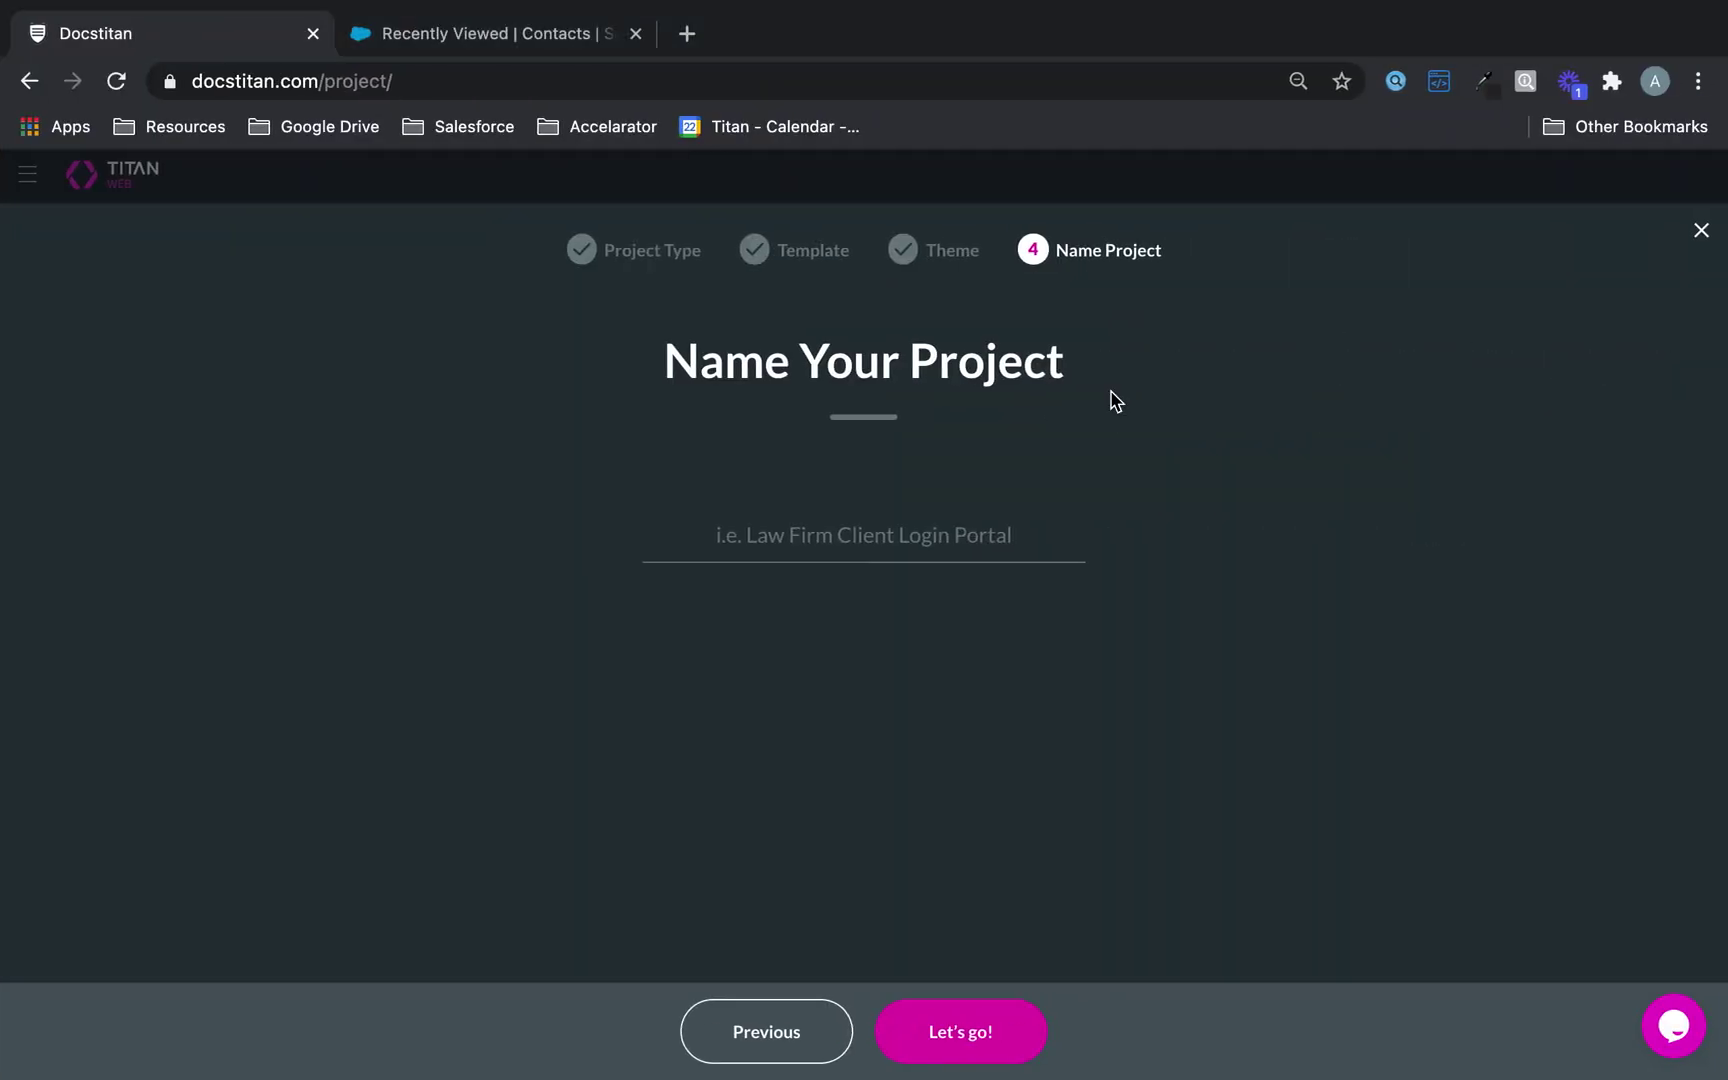
Create a new Titan Web project named 'File Viewer' and show the elements available to add.
click(834, 530)
text(File Viewer)
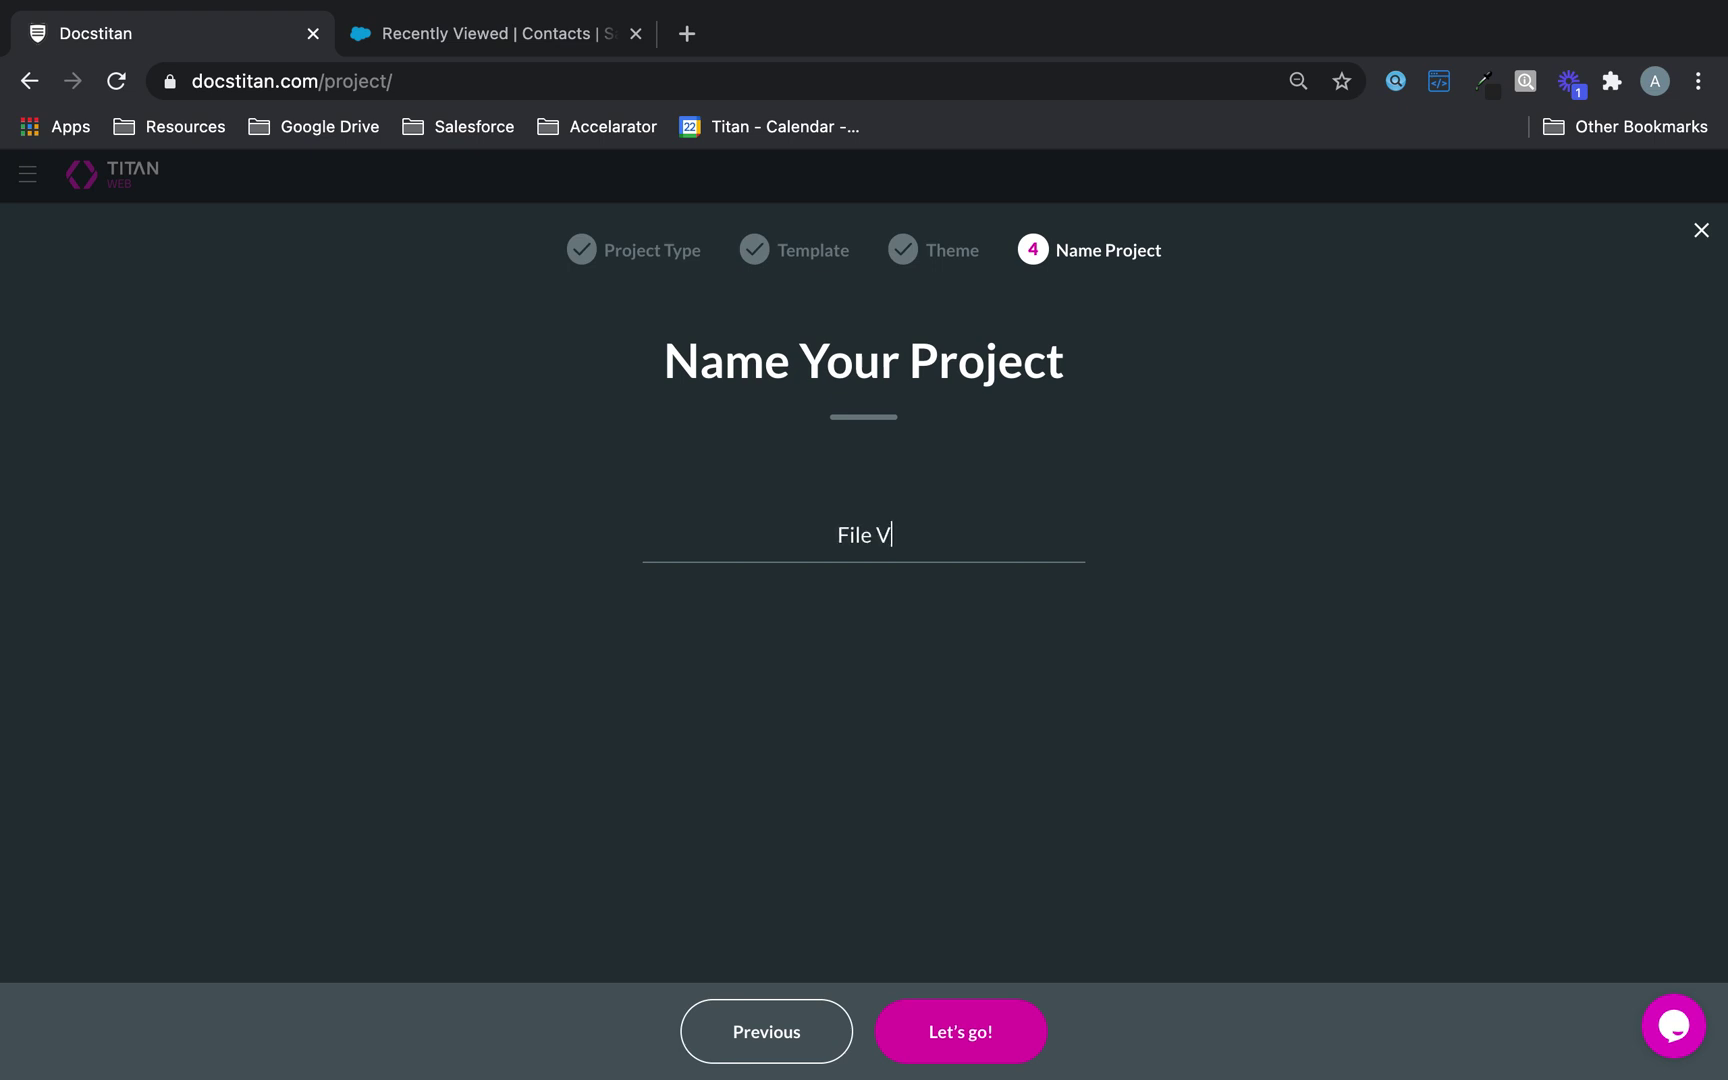
click(1019, 1012)
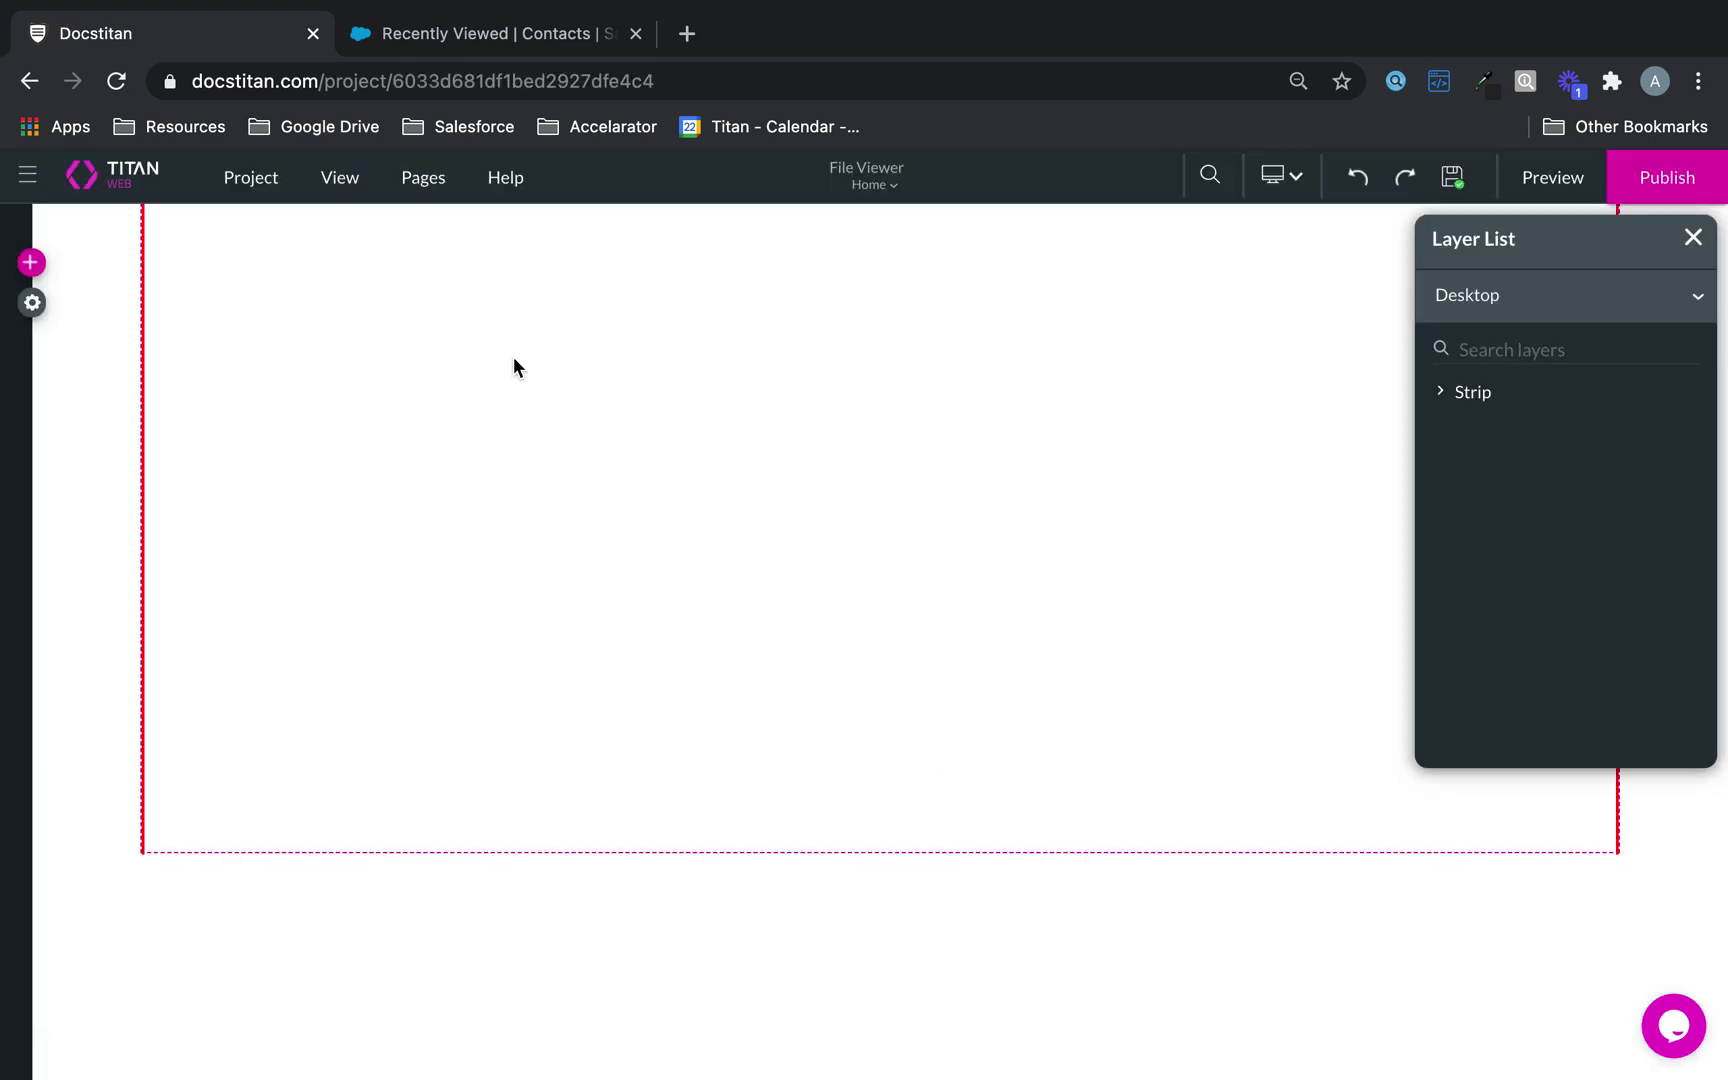
click(27, 264)
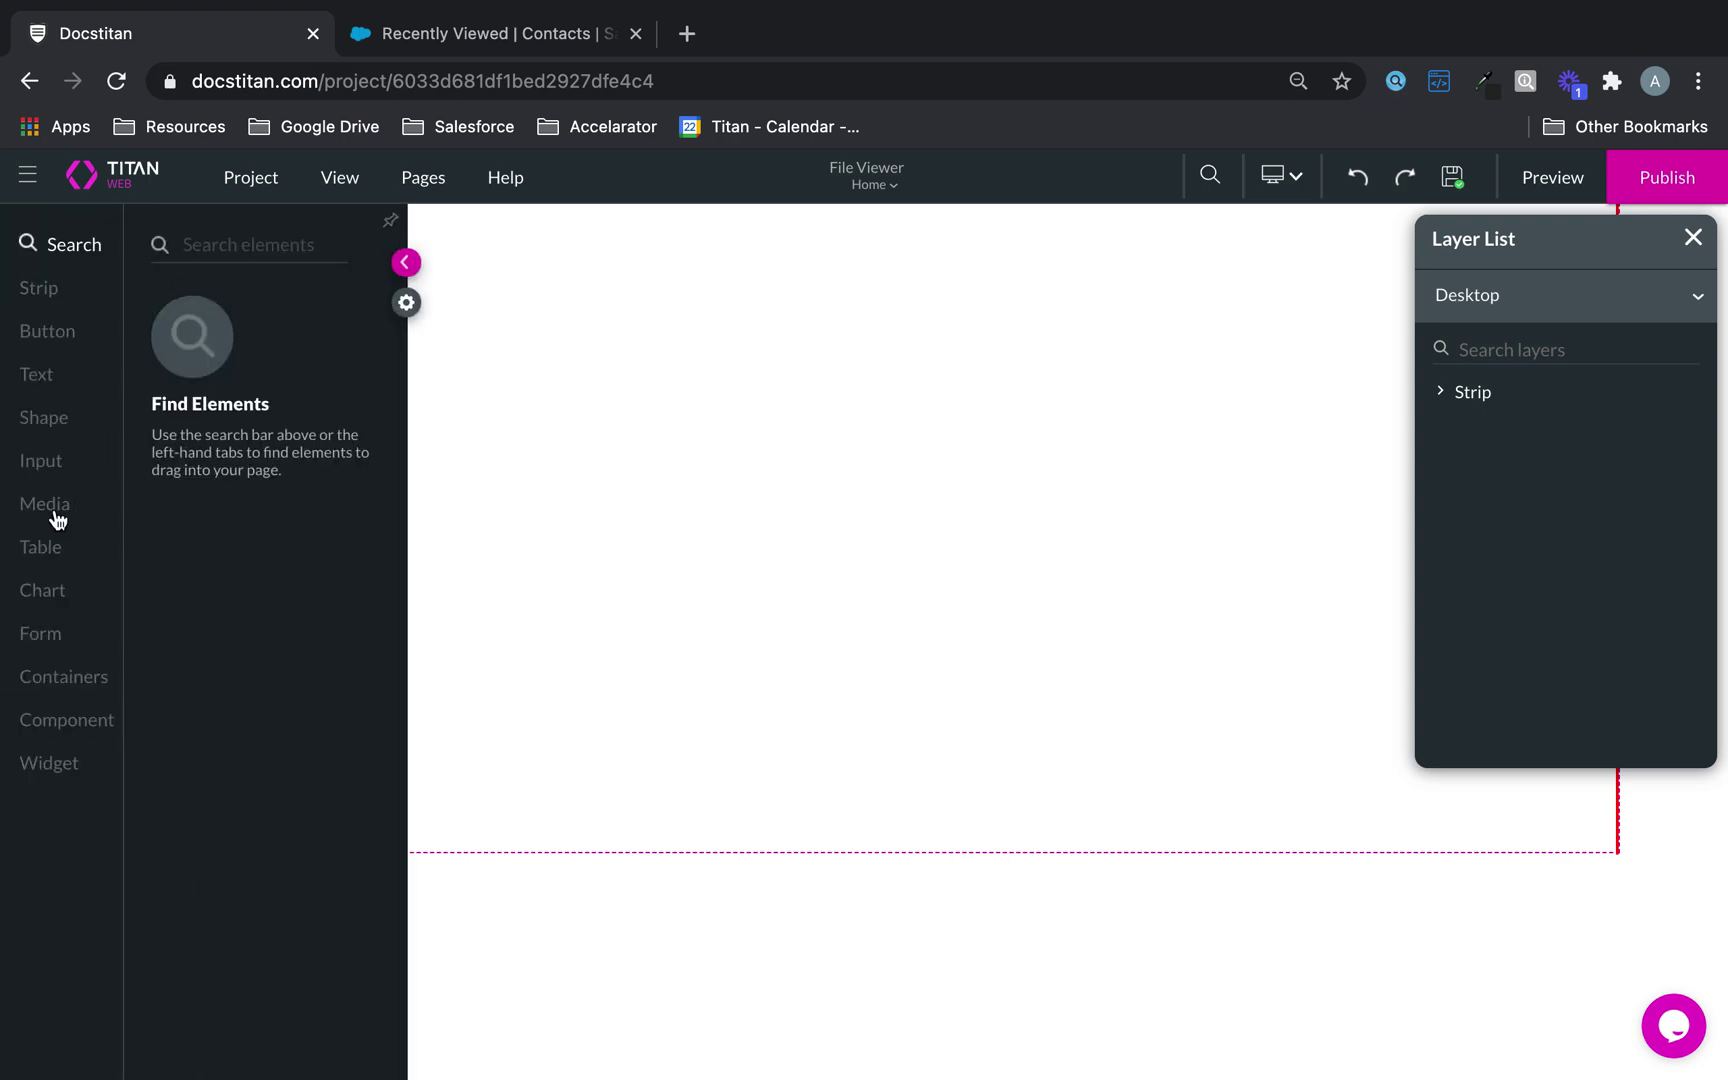
Open the contact's Salesforce record with its three attached PDF files, then return to the editor.
click(497, 33)
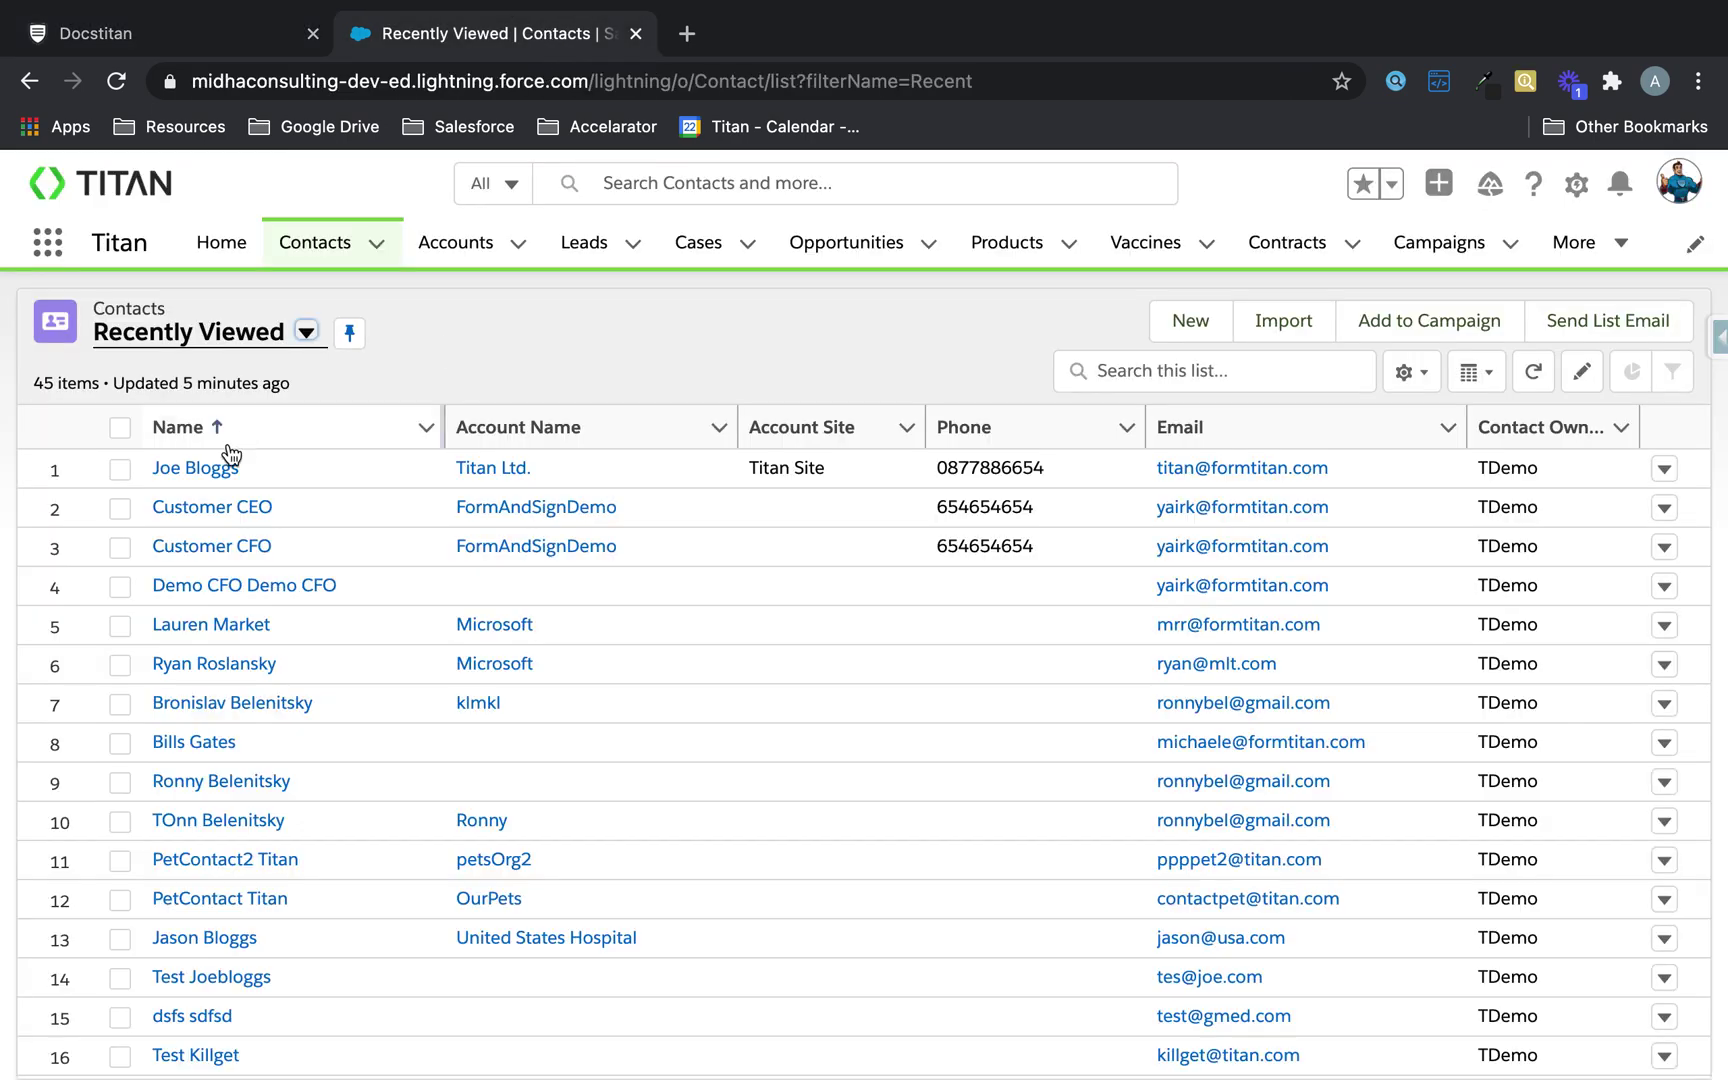
click(204, 469)
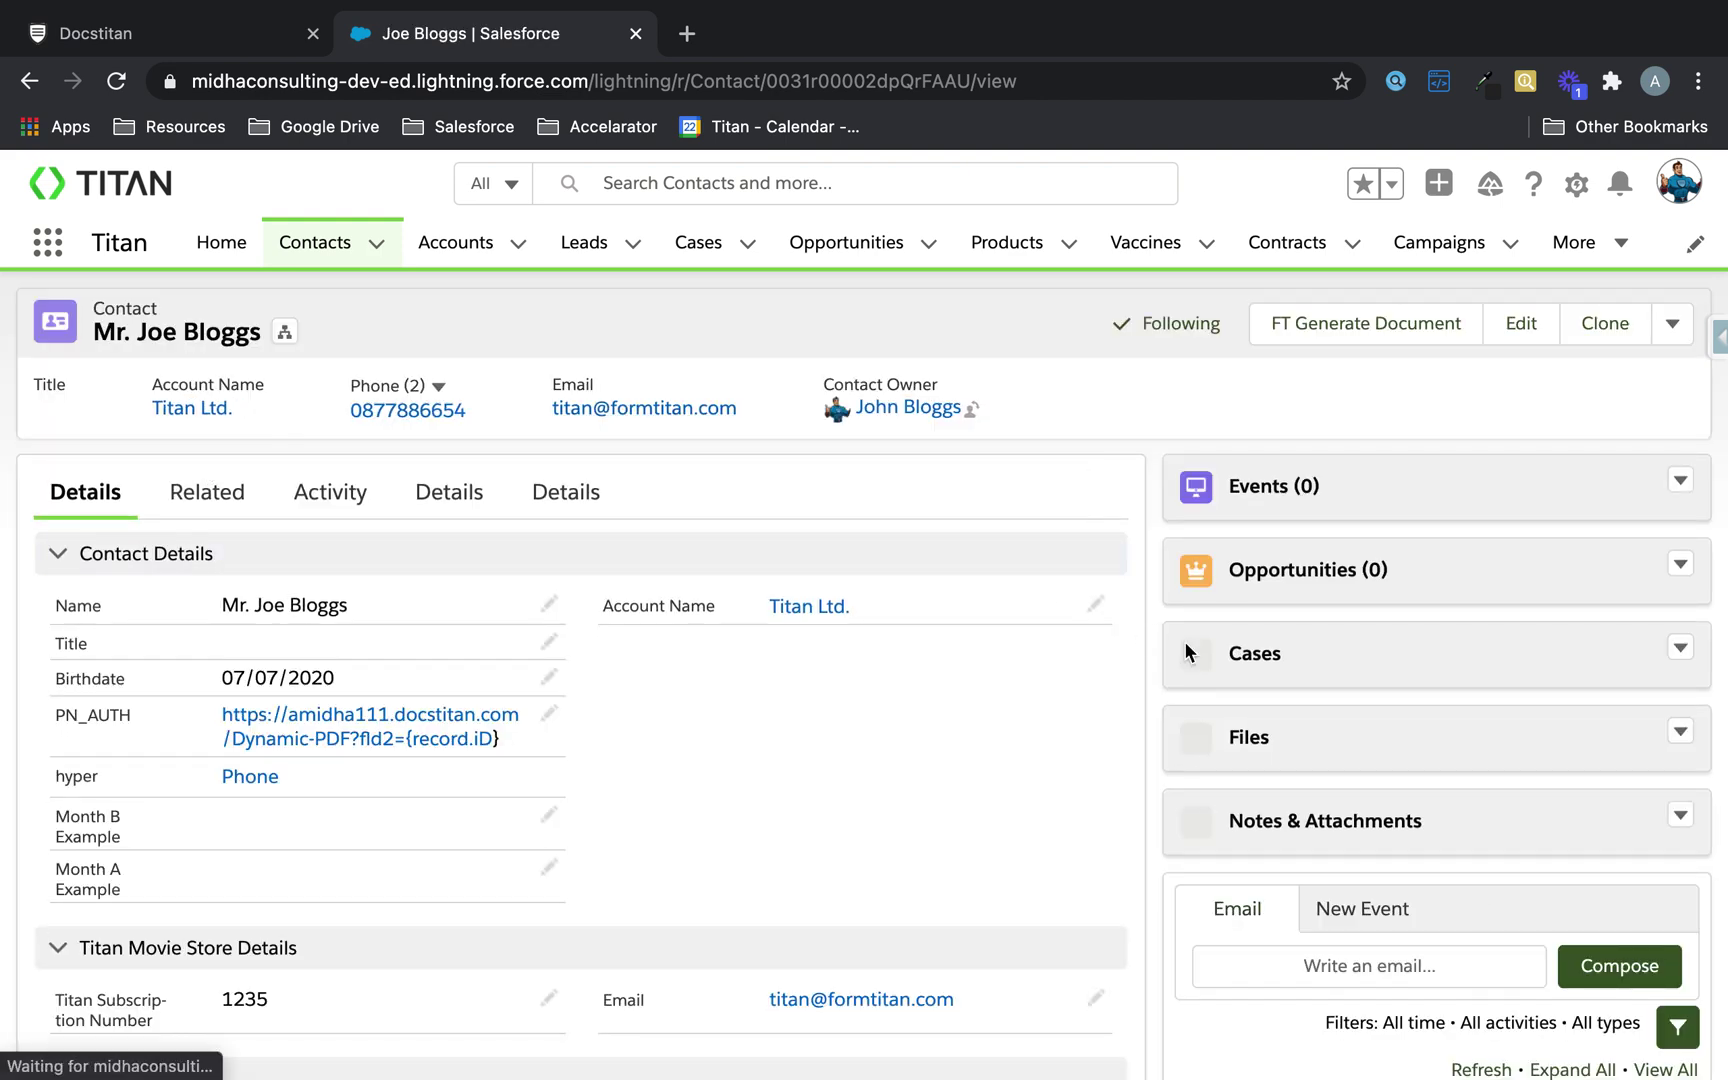
scroll(1300, 690, down, 6)
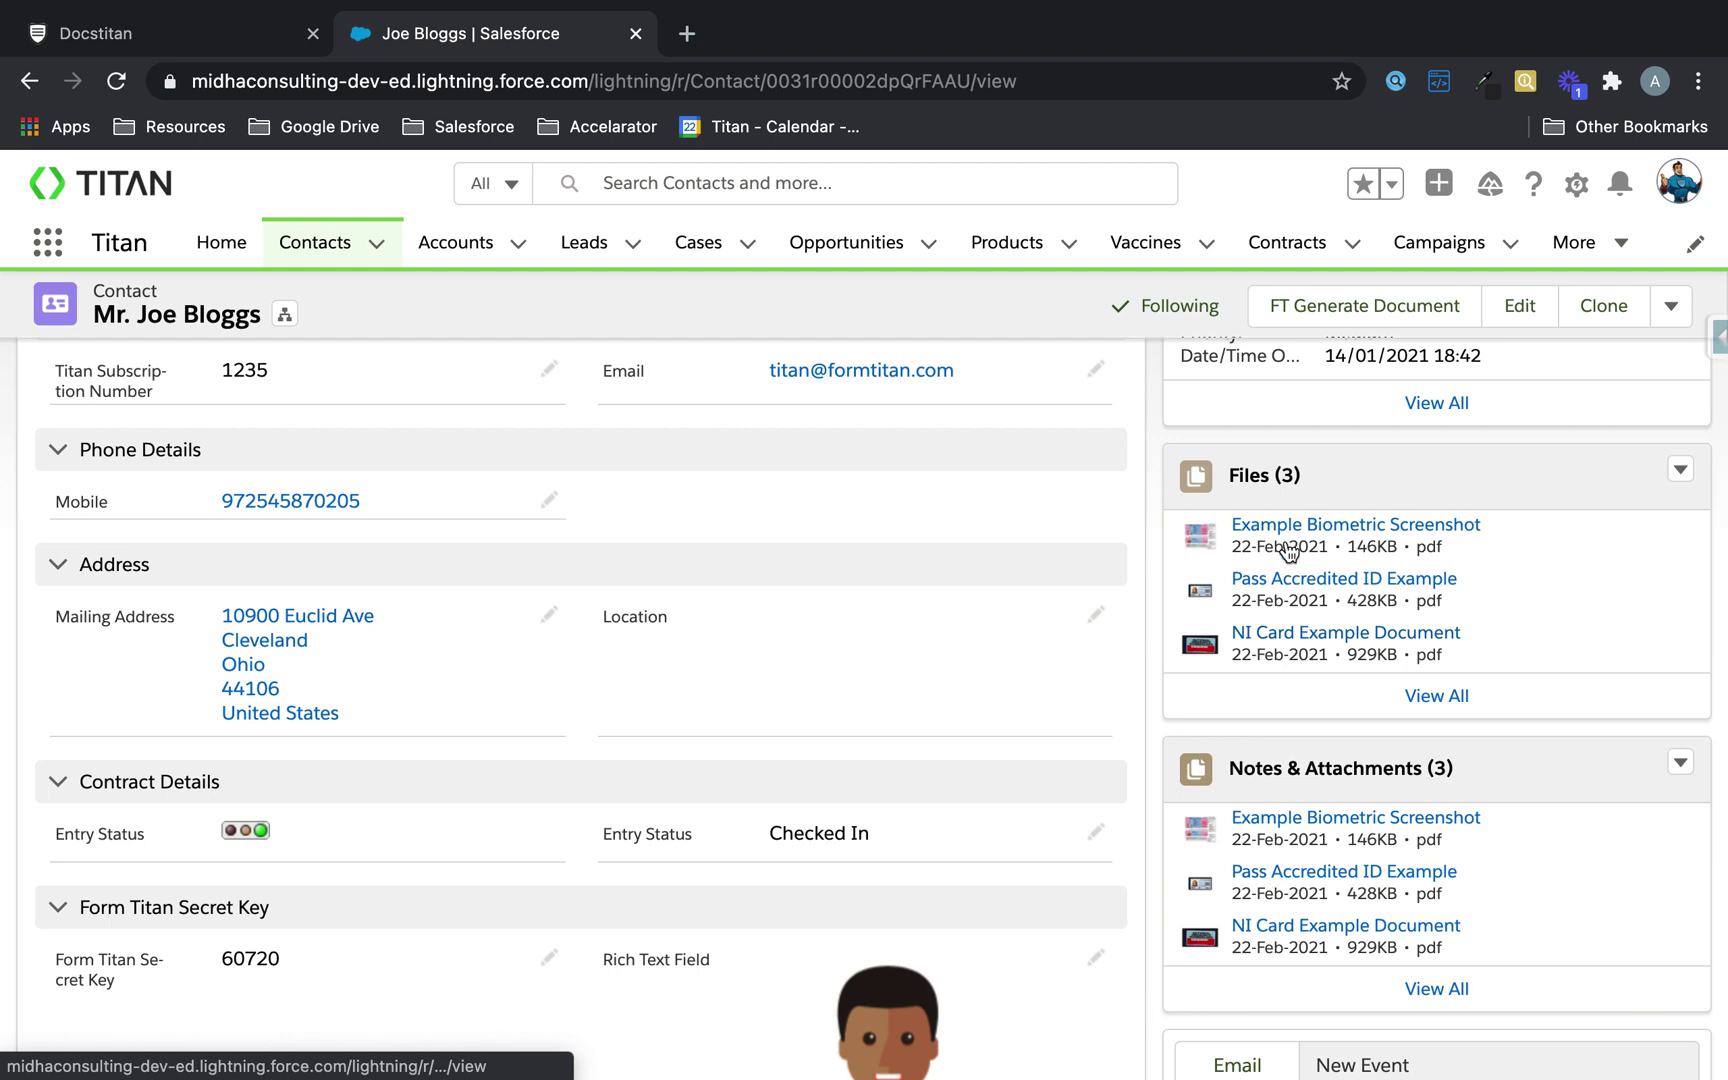
click(230, 37)
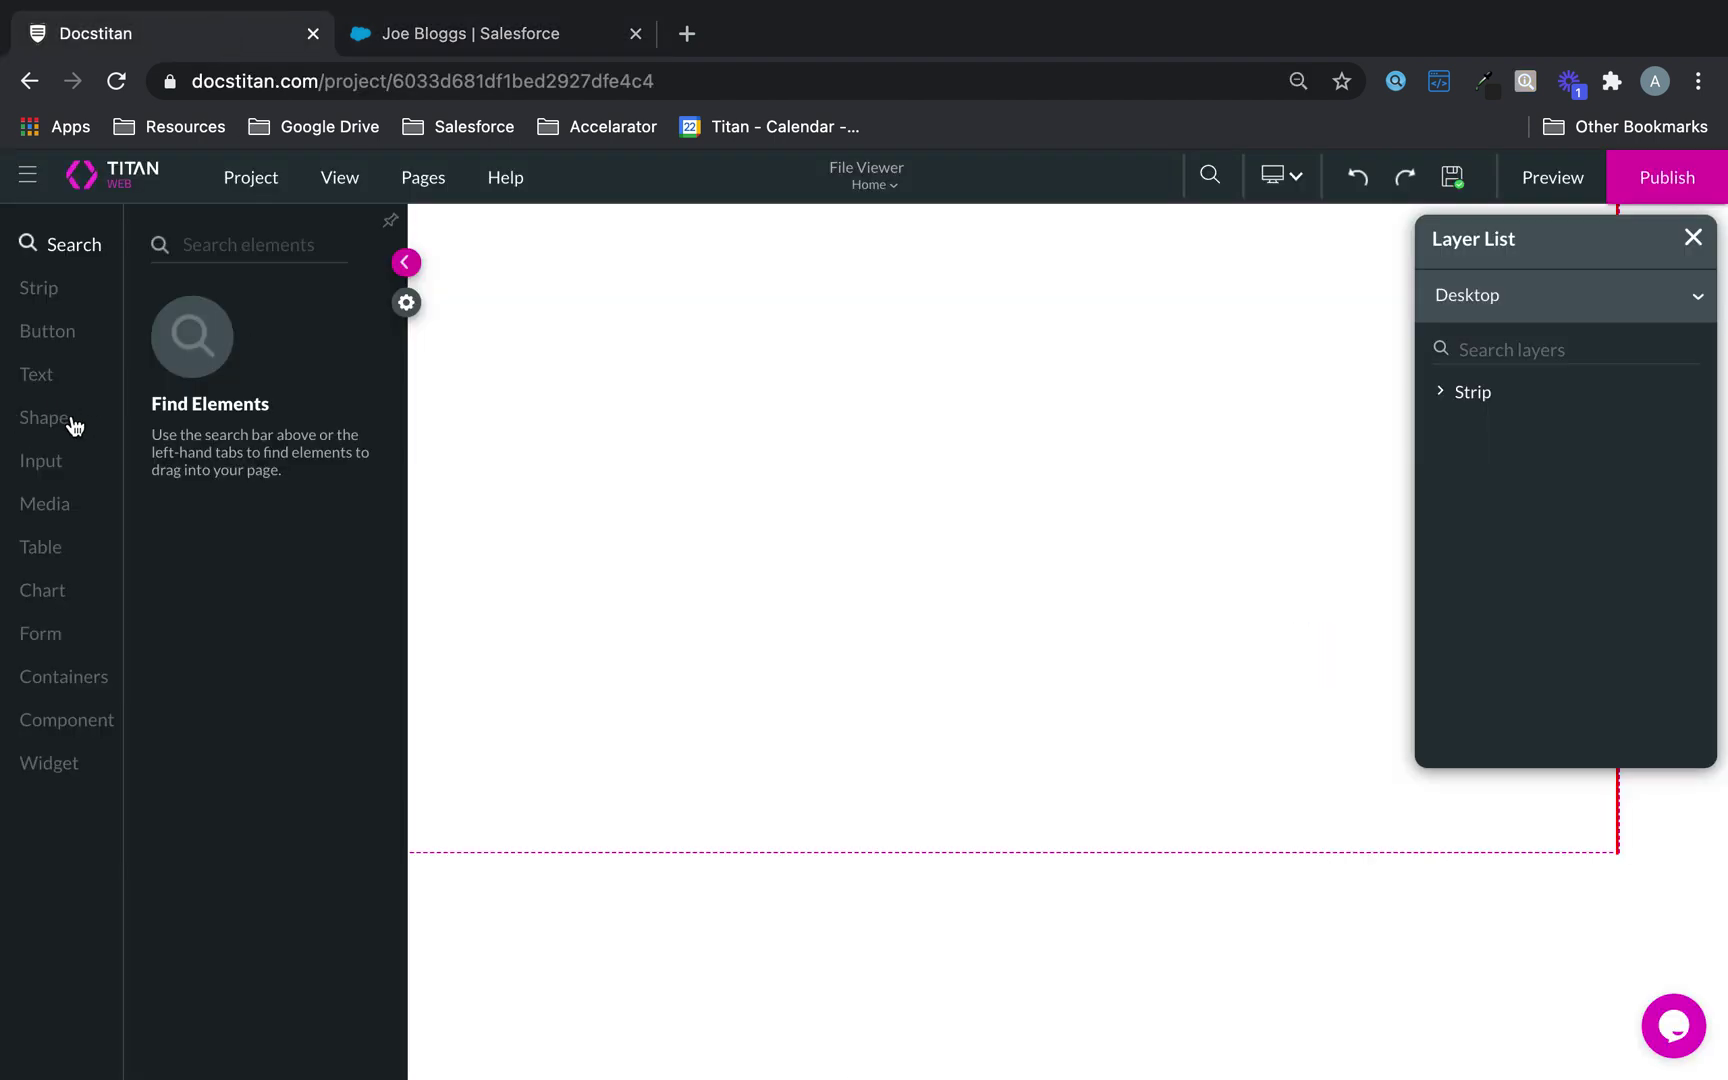
Place a Table View on the page with Salesforce Files as its data source.
click(42, 550)
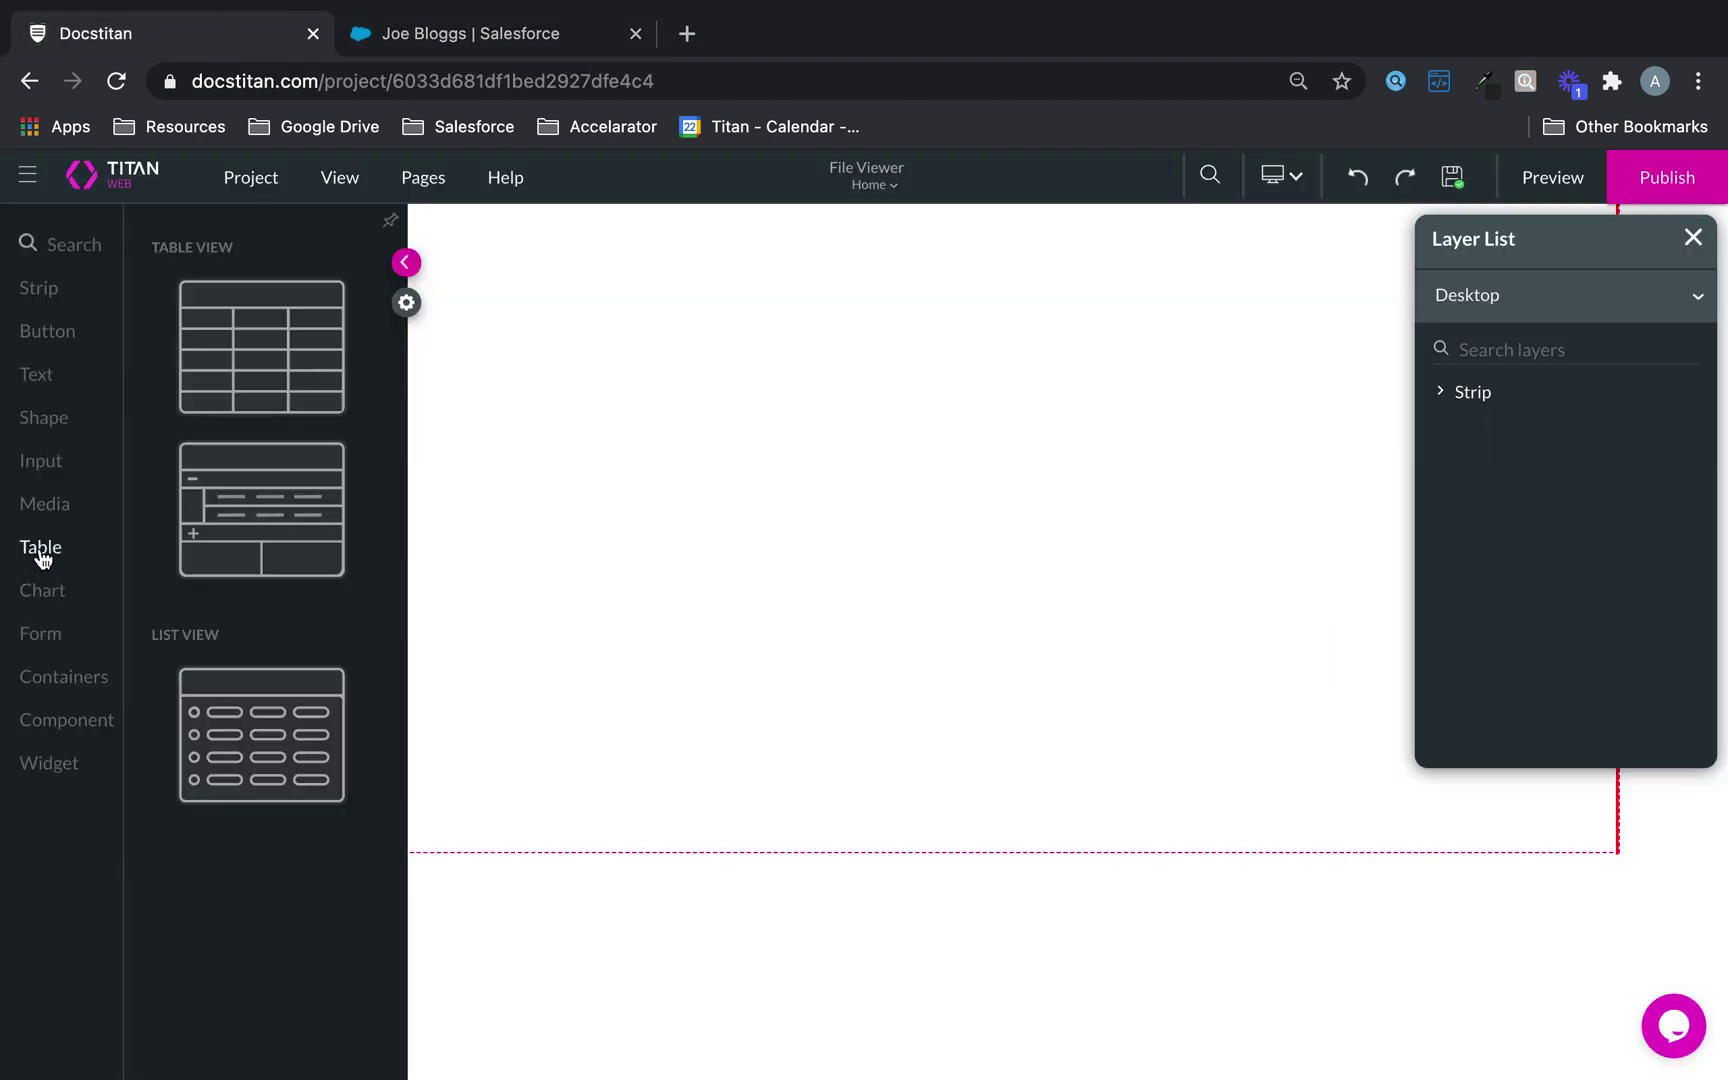
drag(258, 355, 628, 420)
click(799, 487)
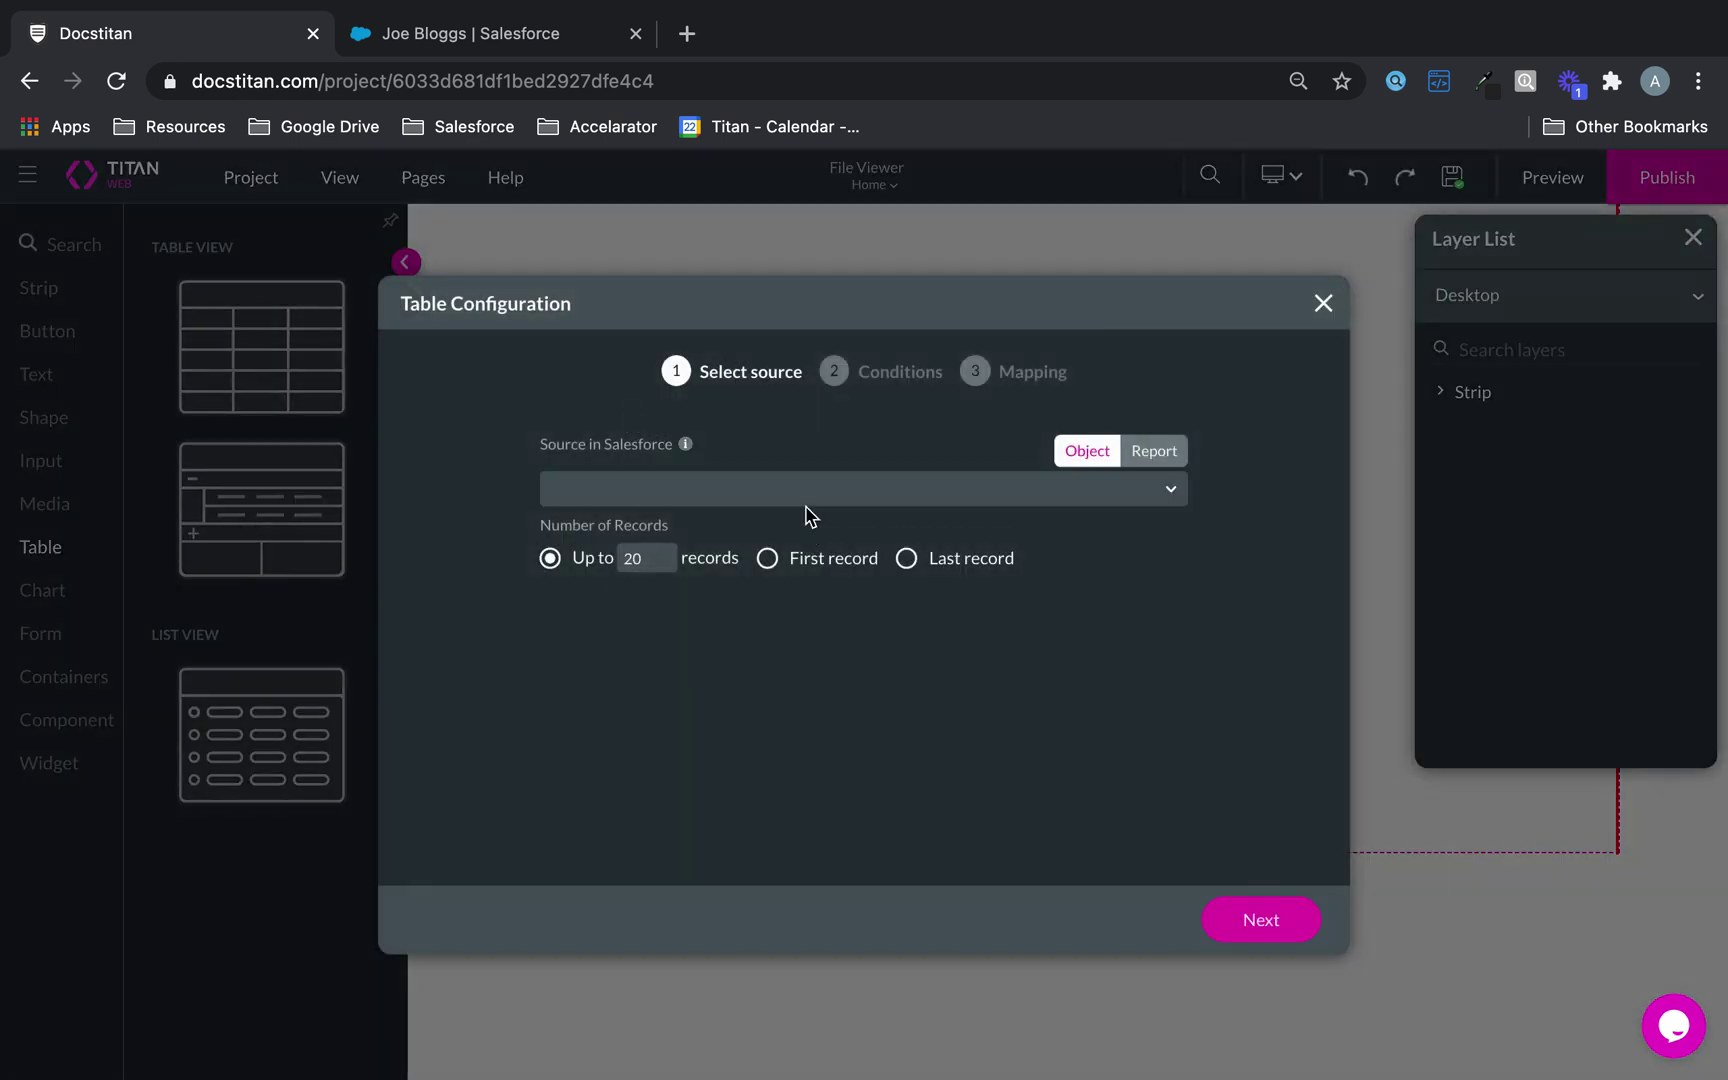
text(fil)
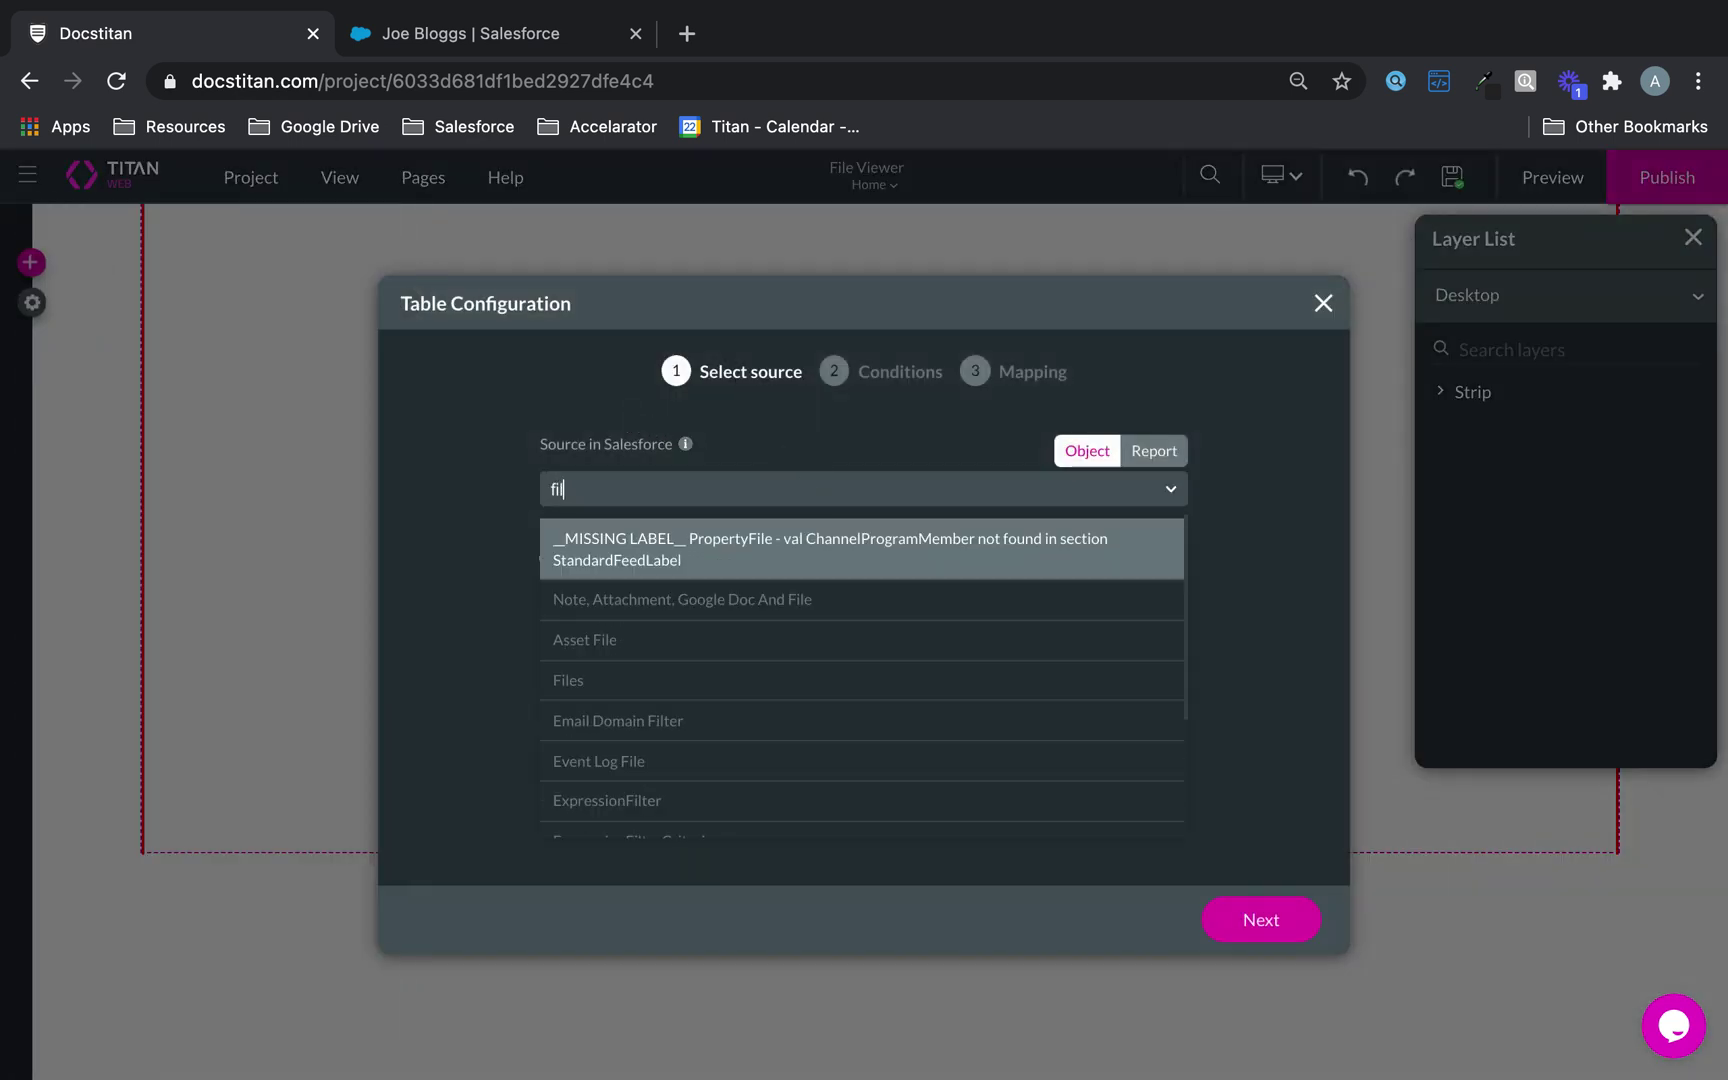
click(600, 680)
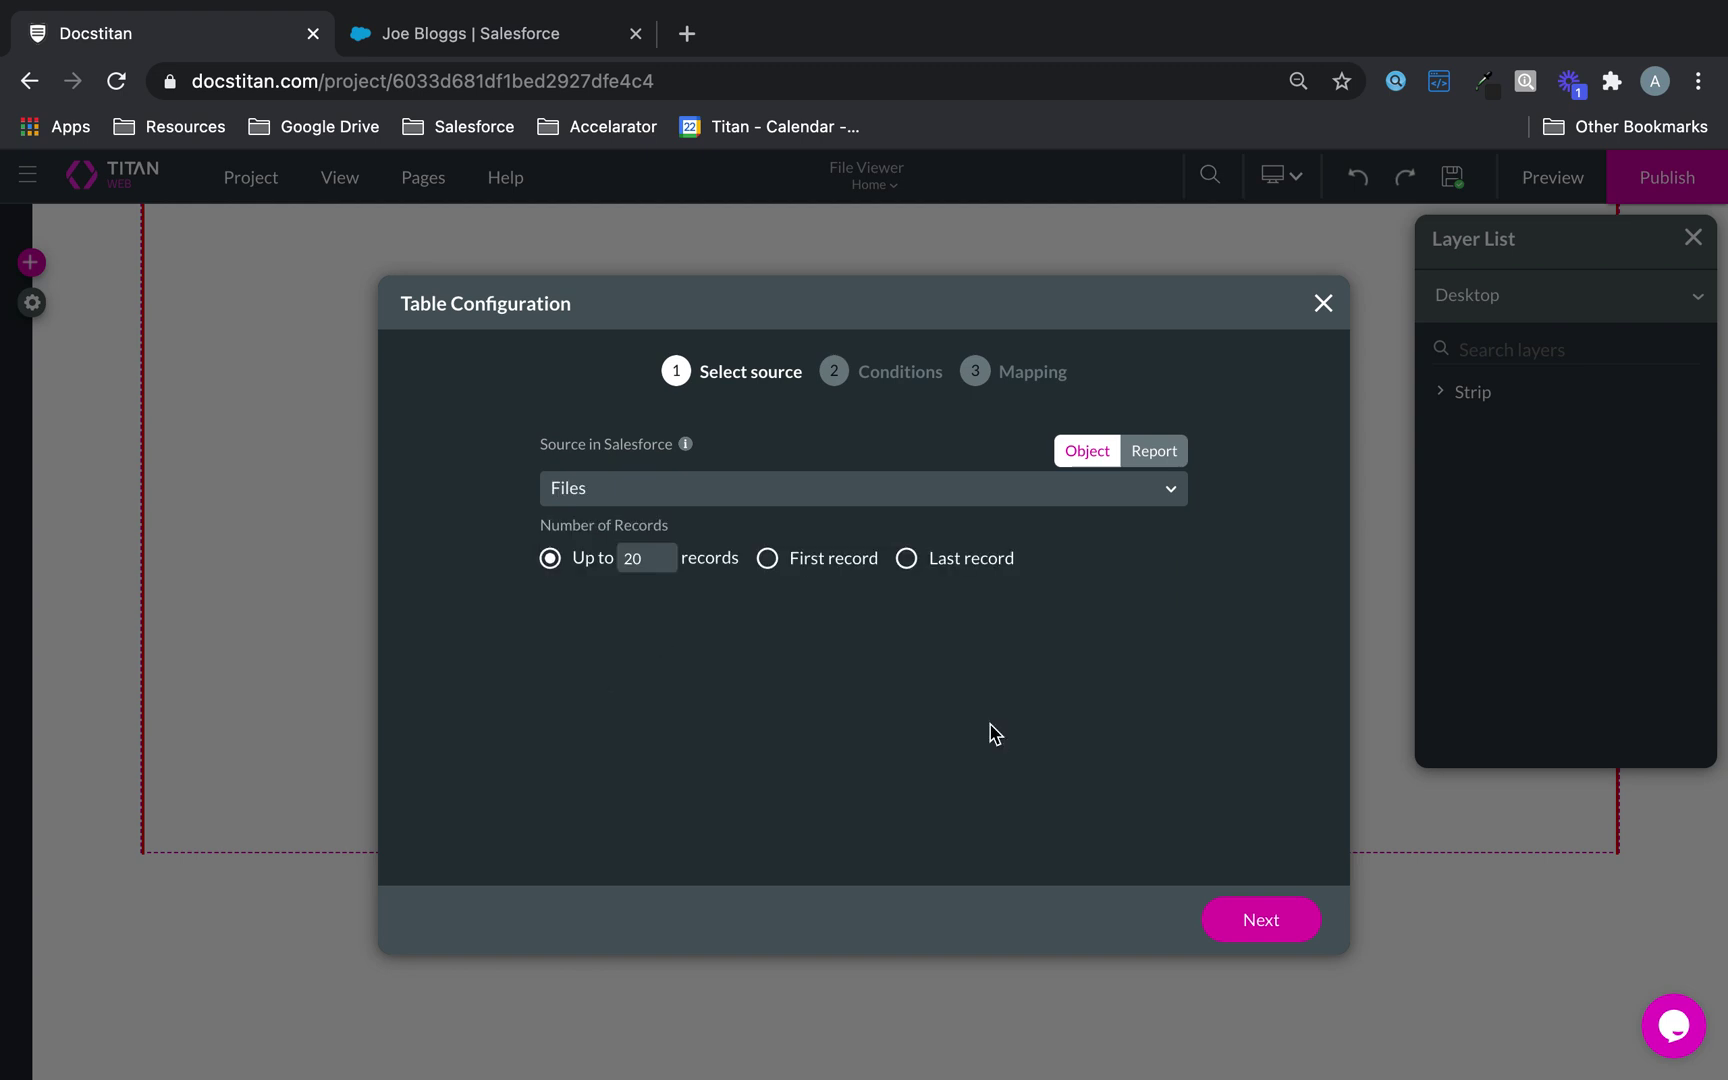
click(1252, 926)
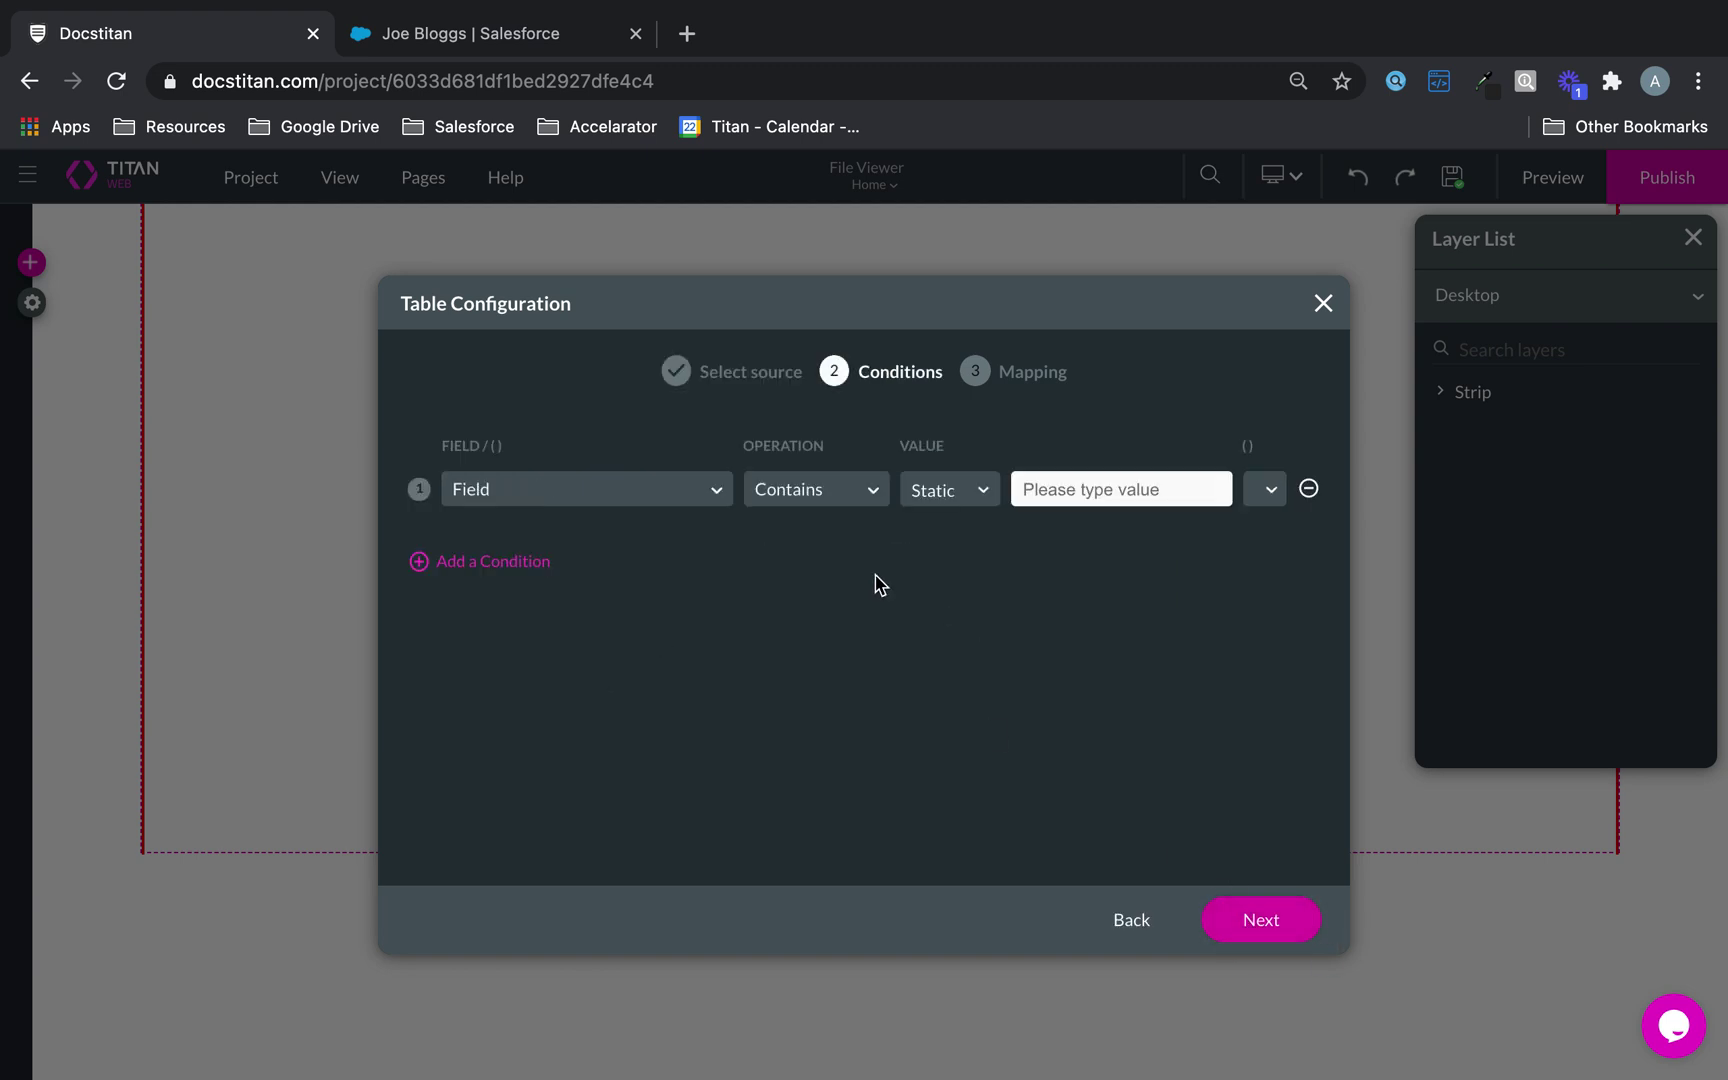
Filter the table to First Publish Location ID Equals the contact's record ID, pasted from Salesforce.
click(697, 496)
text(fir)
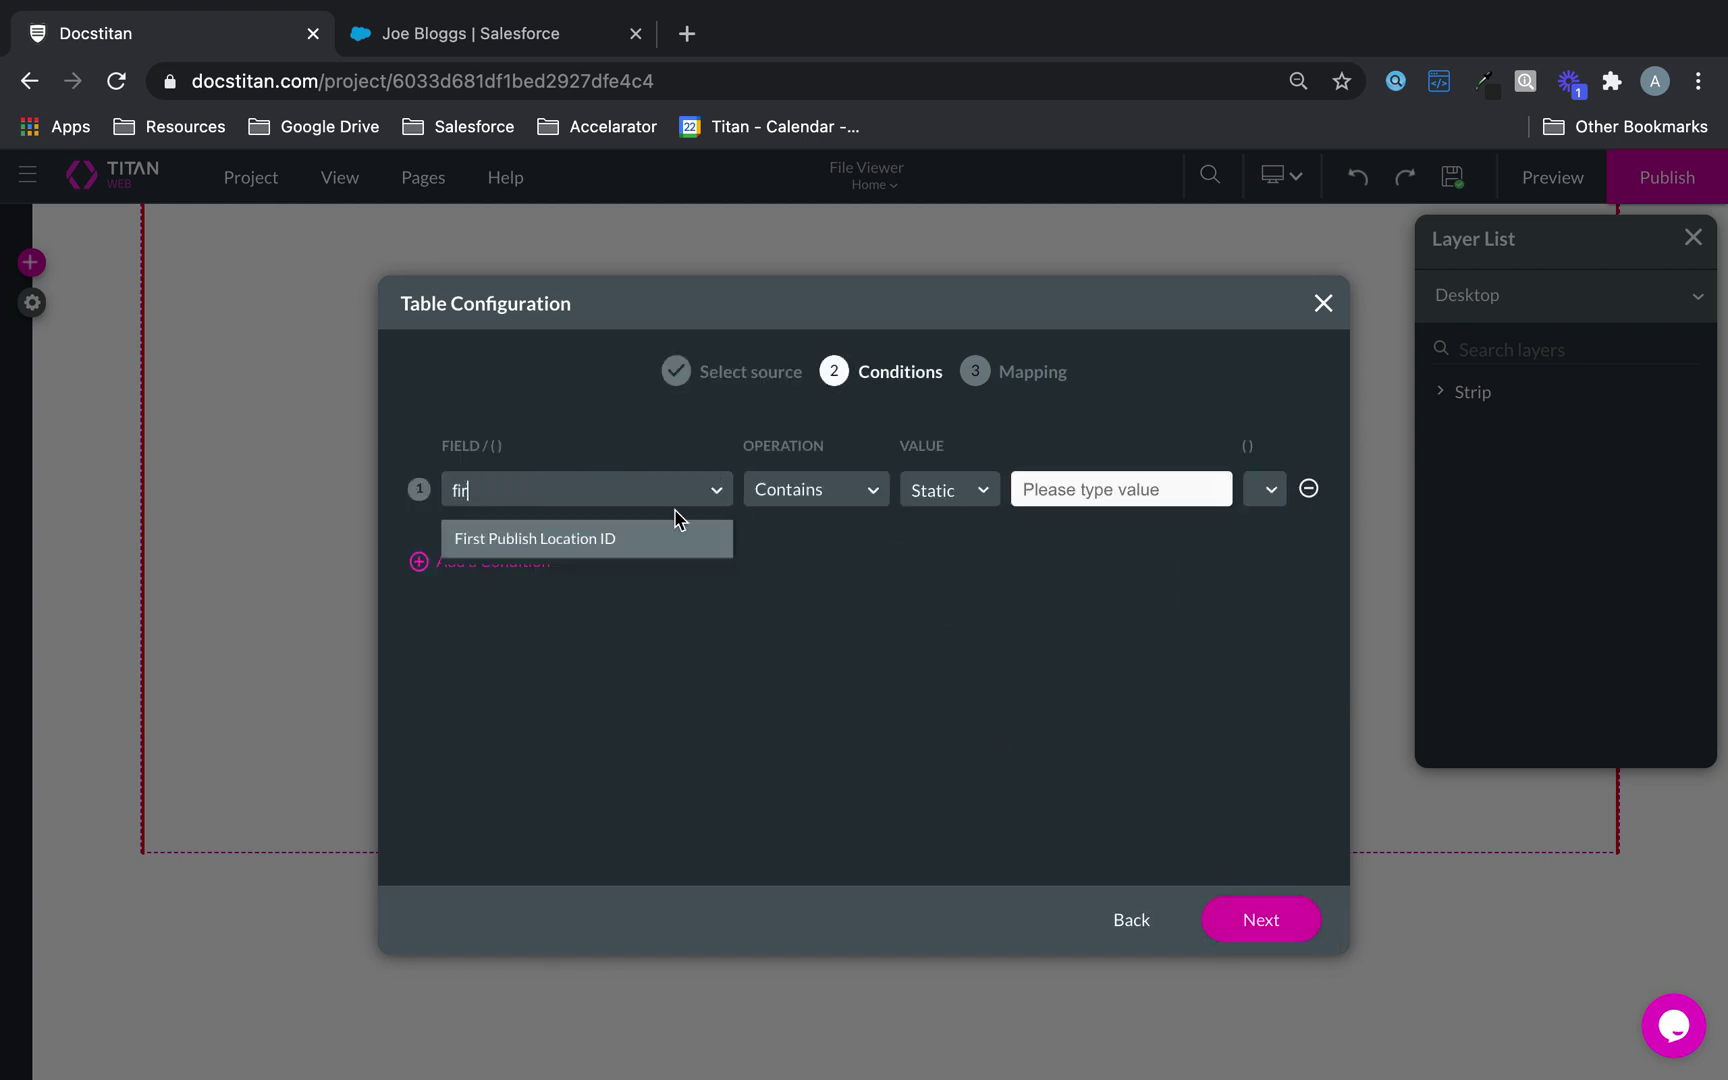
click(650, 538)
click(811, 491)
click(790, 574)
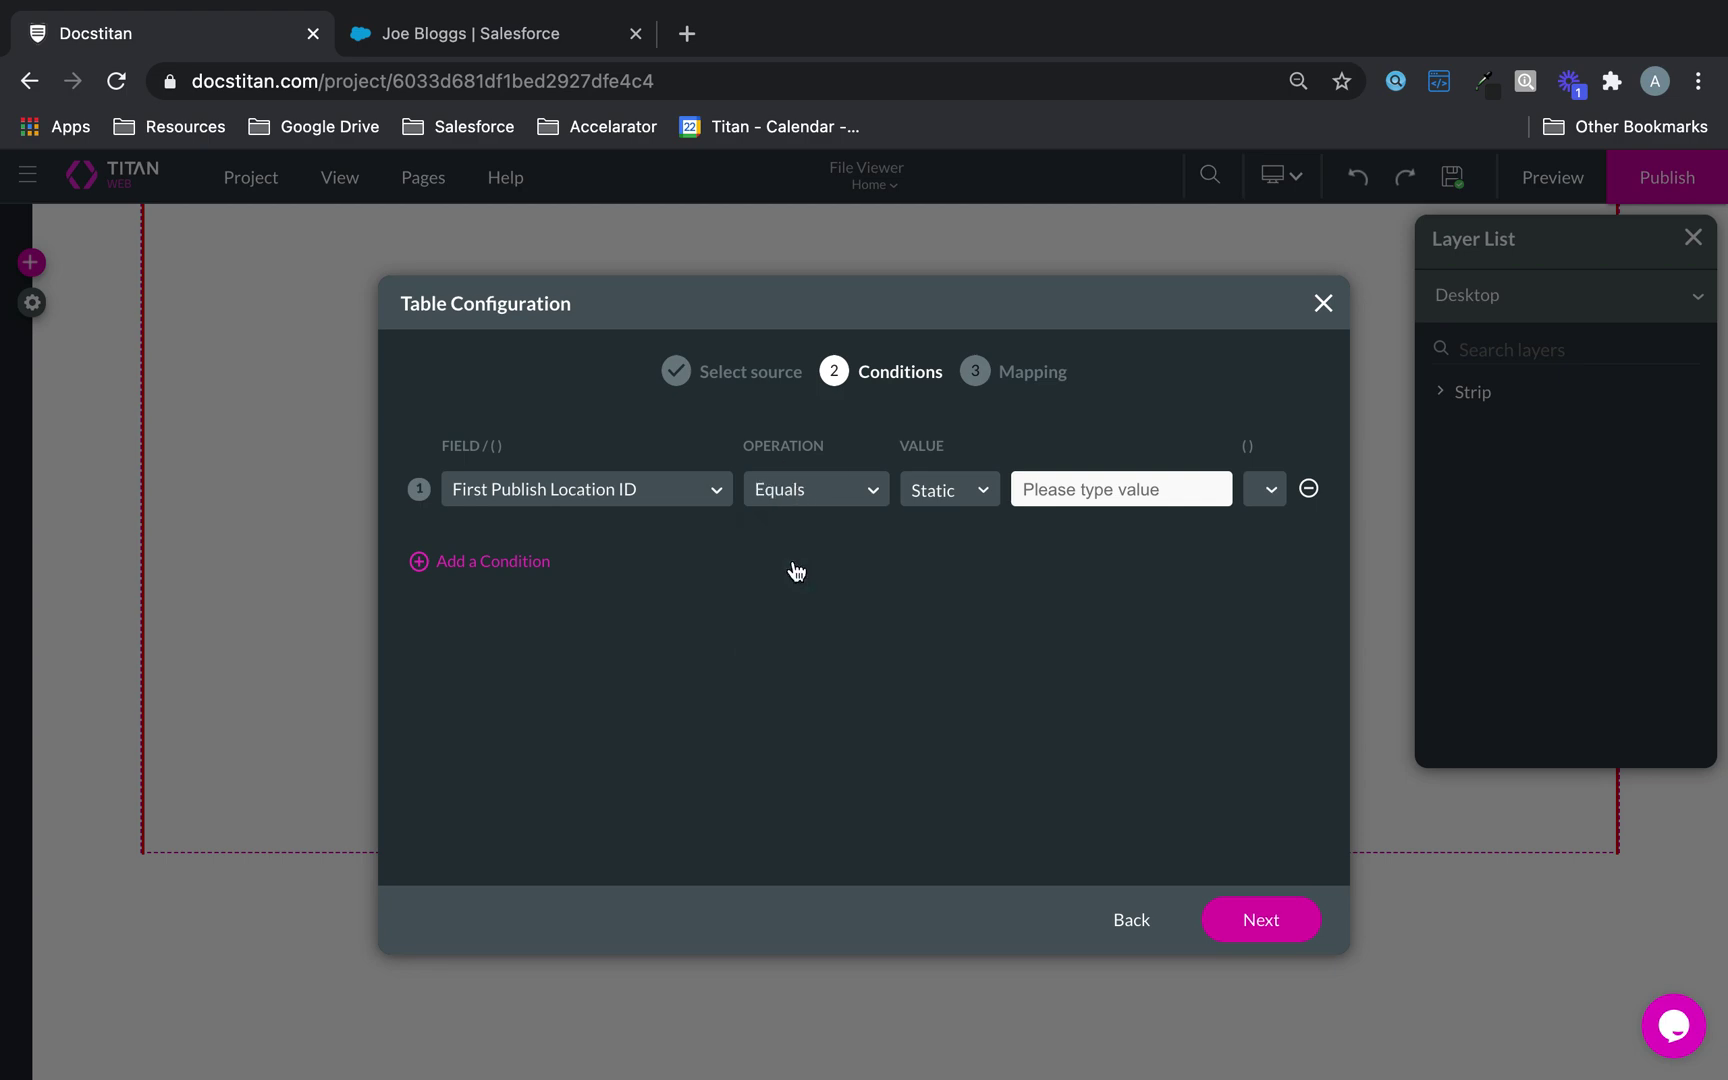
click(538, 33)
double_click(888, 81)
key(ctrl+c)
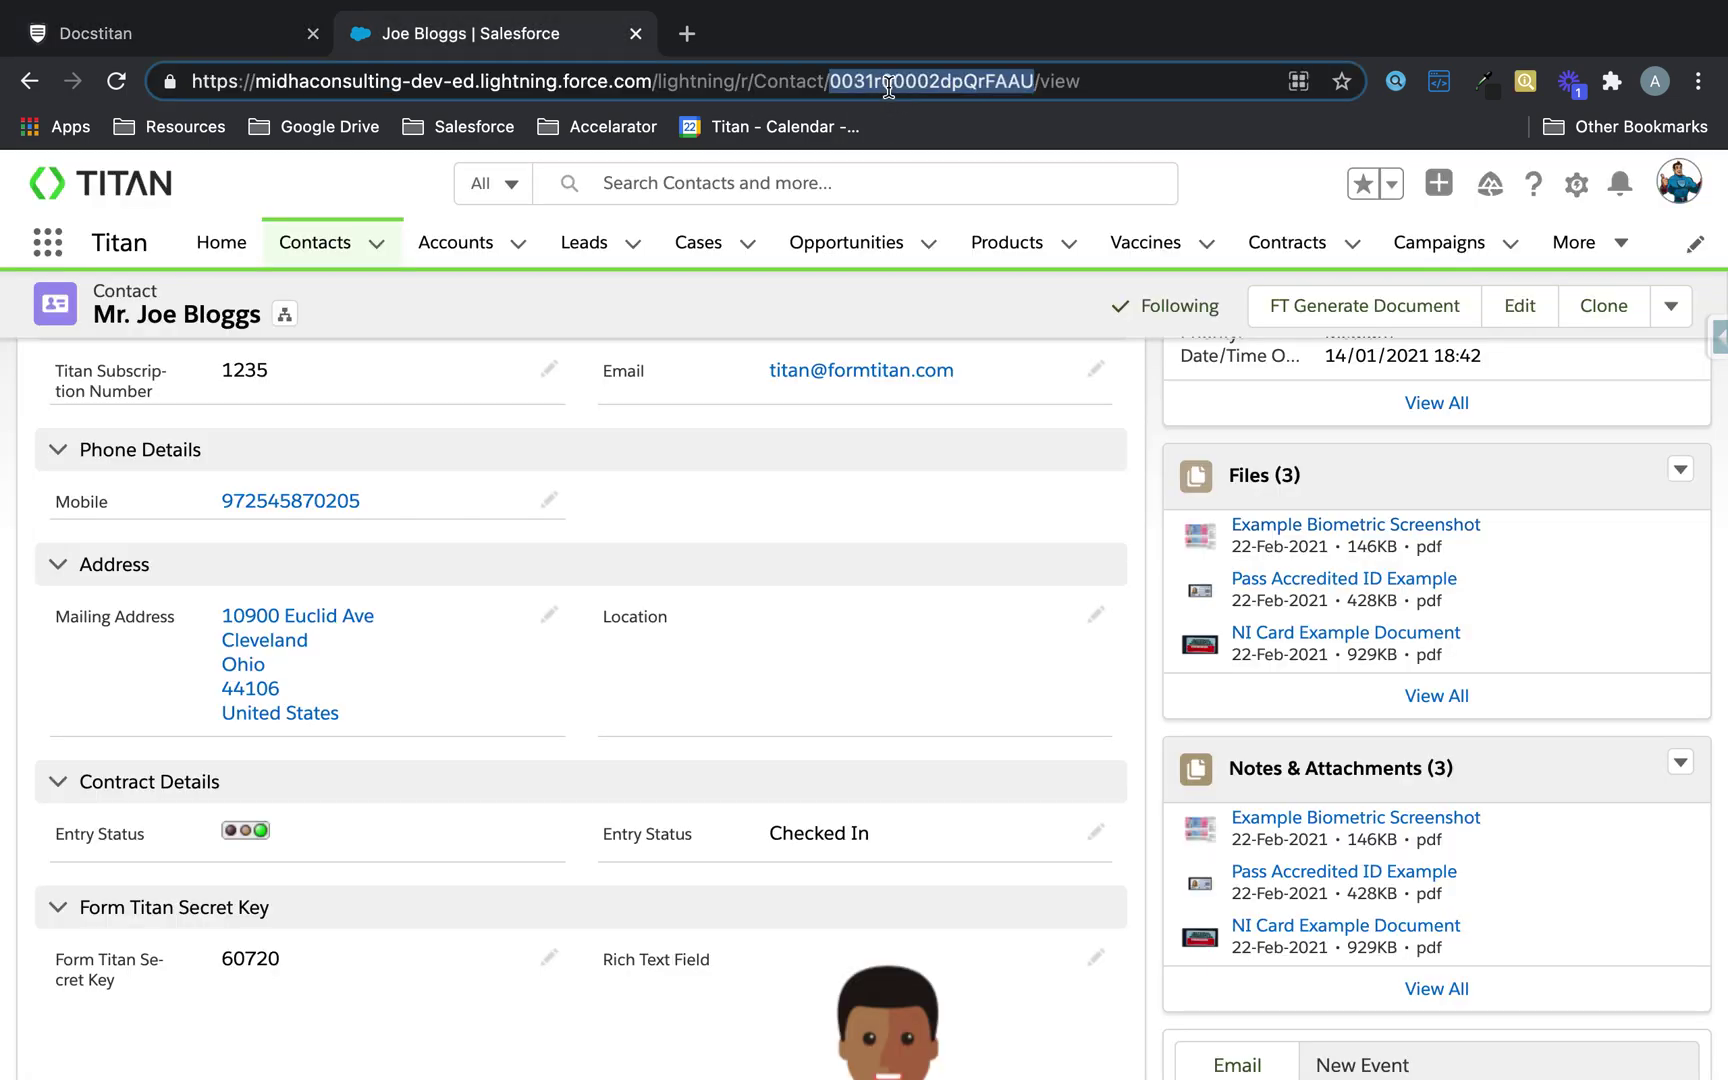
click(182, 35)
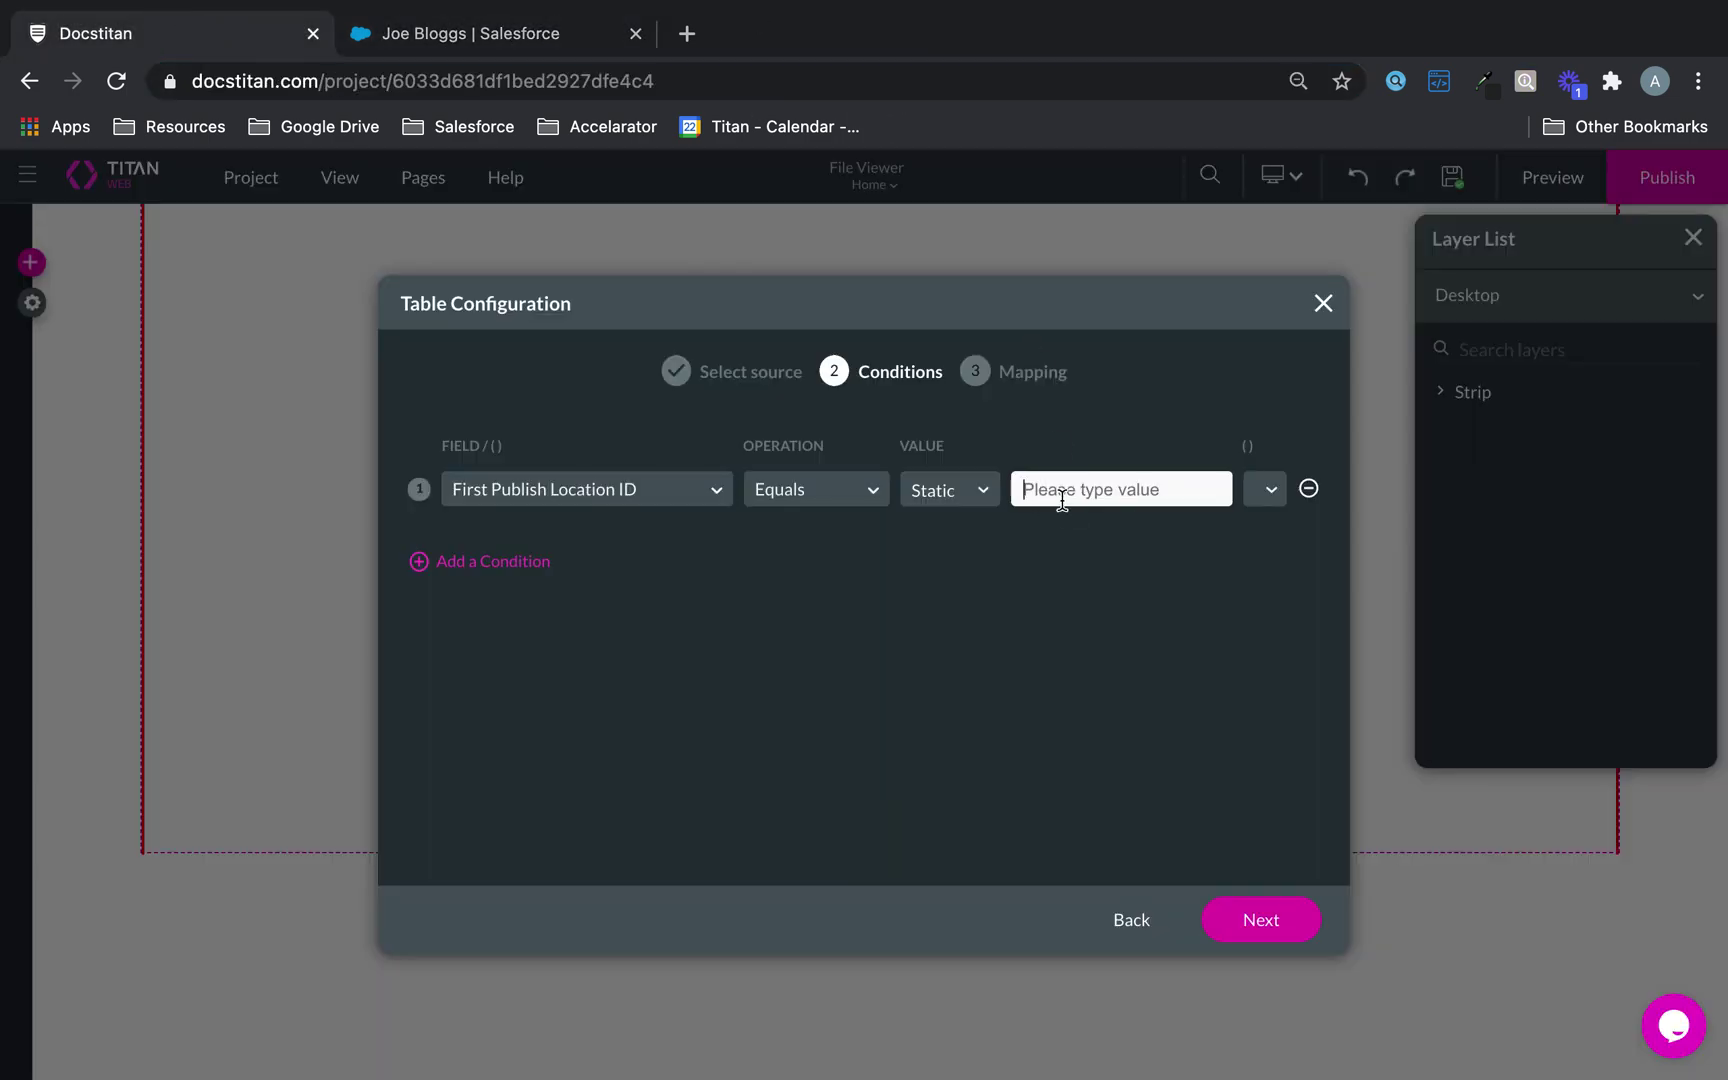
key(ctrl+v)
click(1283, 910)
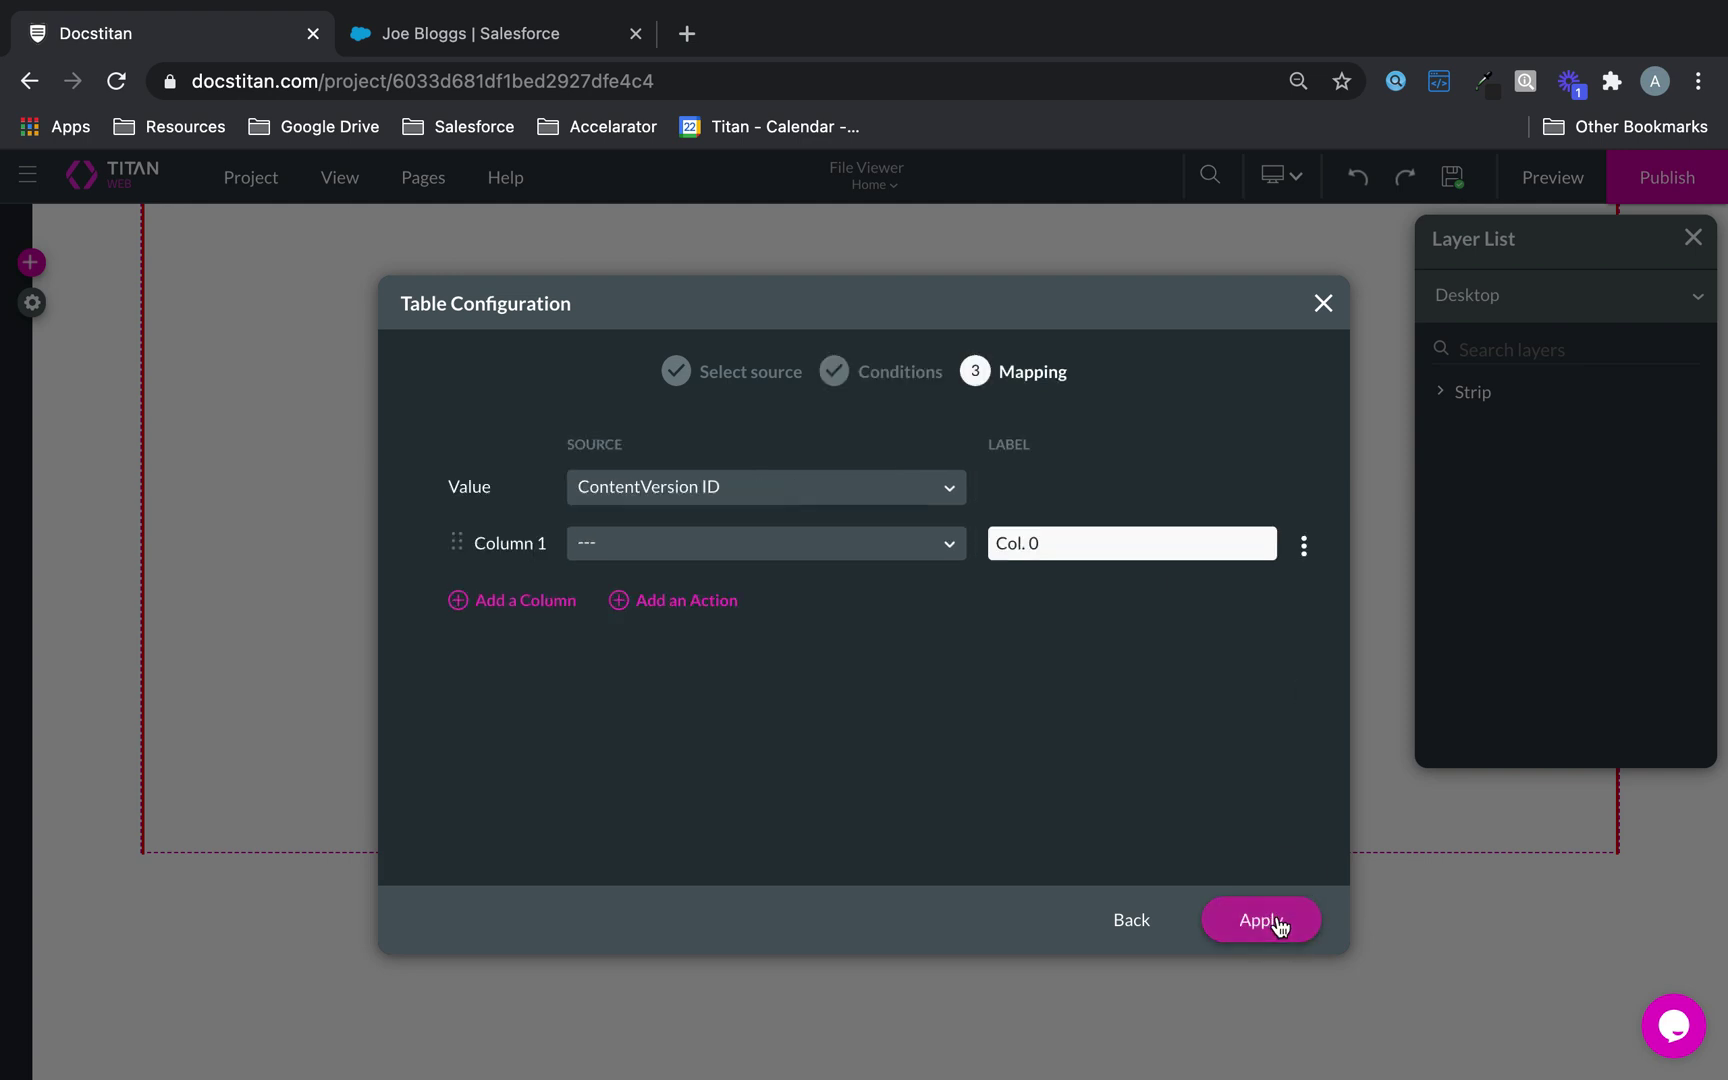
Add a second column, mapping Column 1 to Title and Column 2 to ContentVersion ID.
click(510, 598)
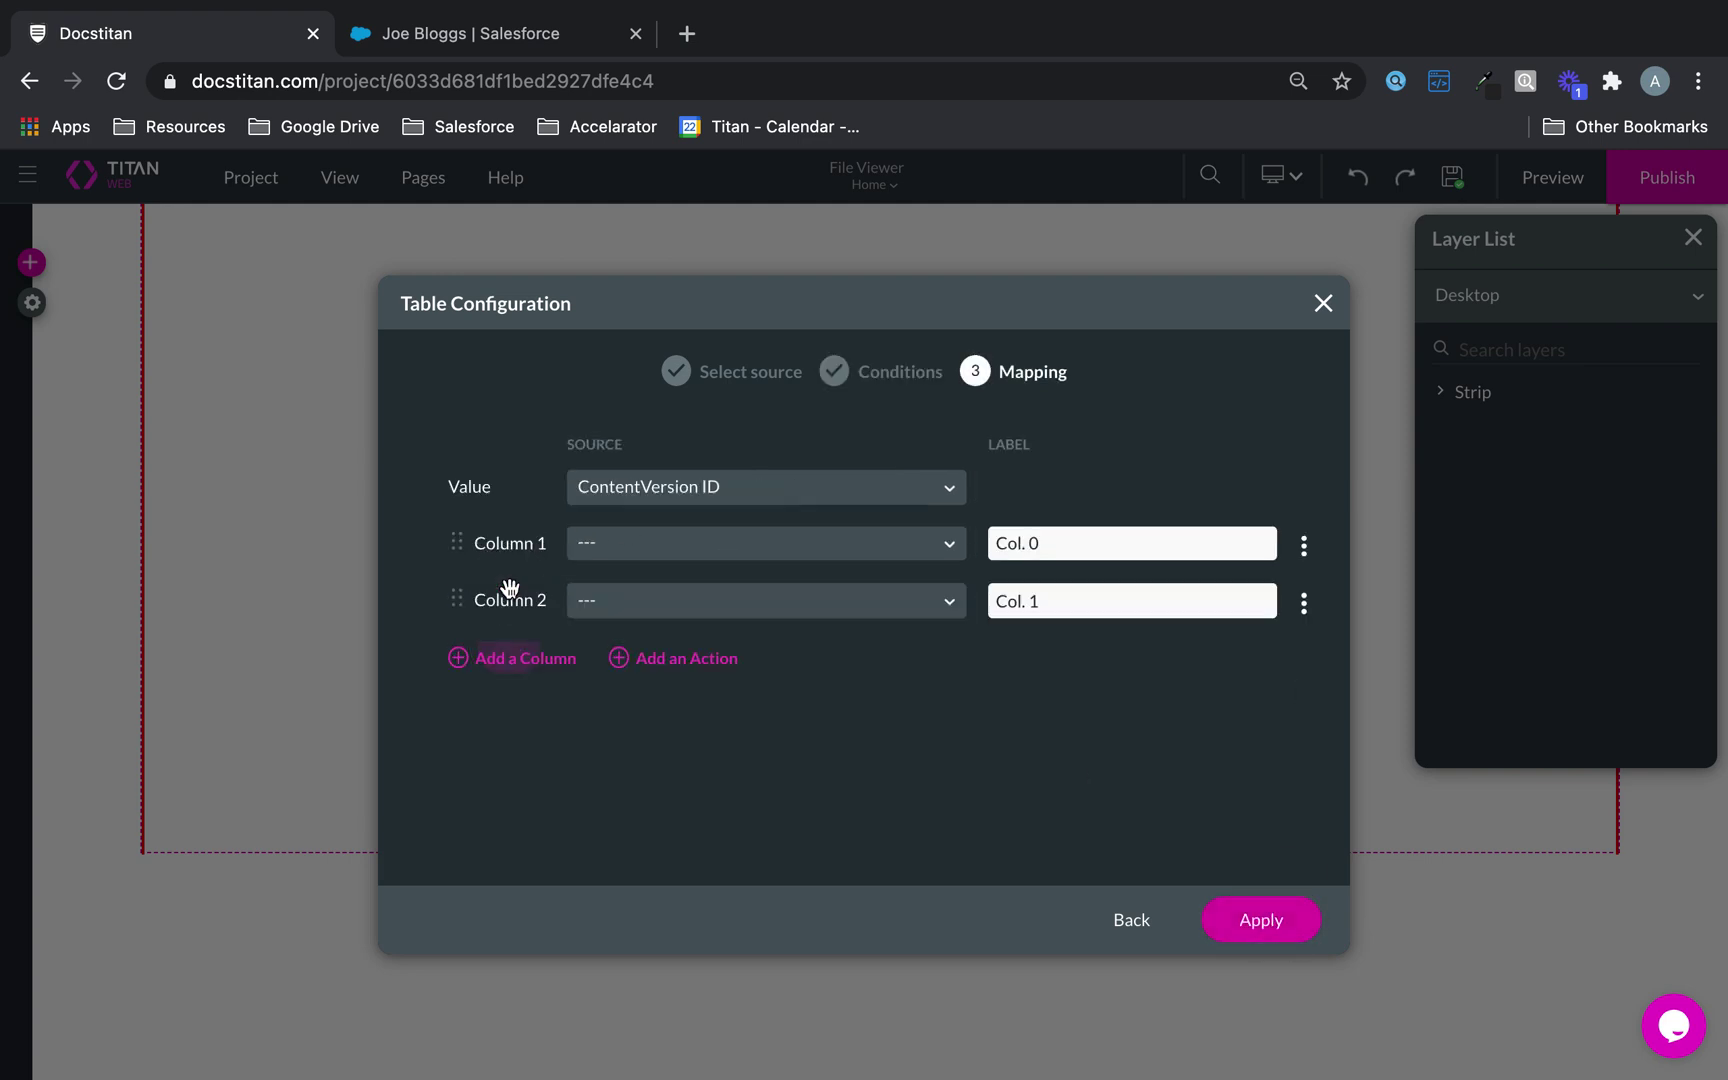
click(663, 562)
text(file)
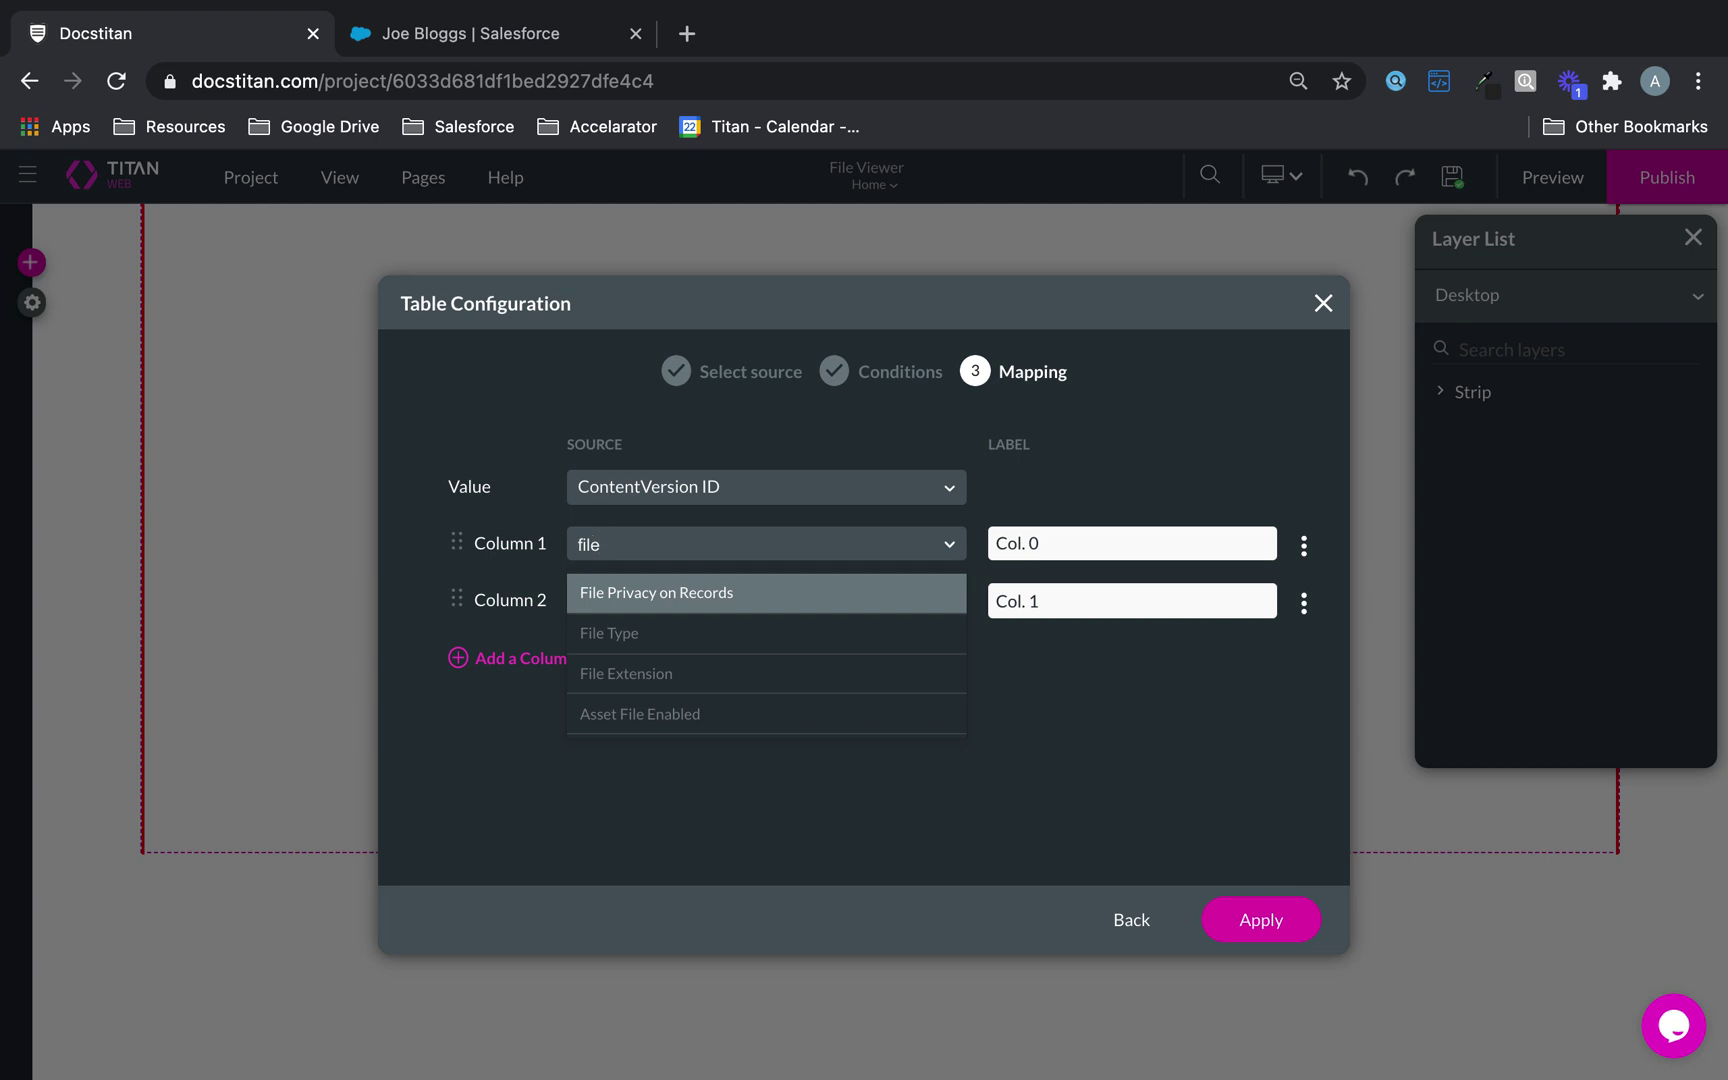
key(BackSpace)
key(BackSpace)
key(BackSpace)
key(BackSpace)
text(tit)
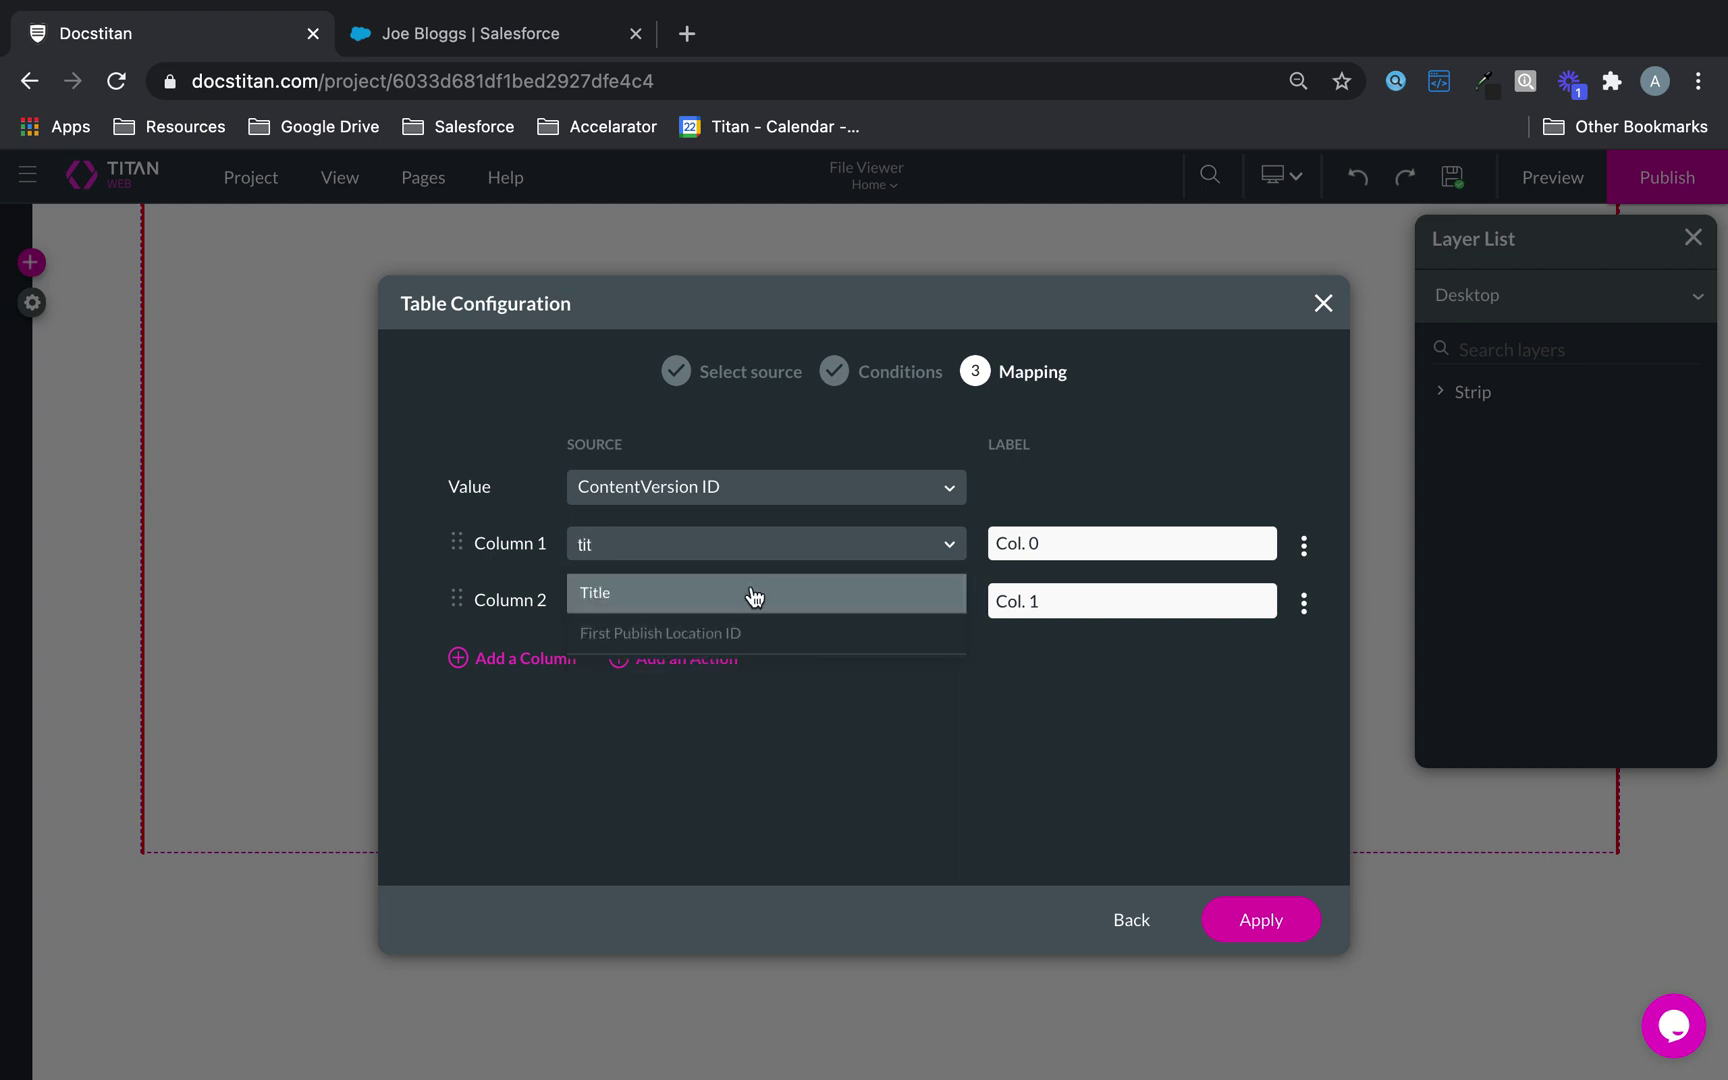
click(754, 597)
click(697, 608)
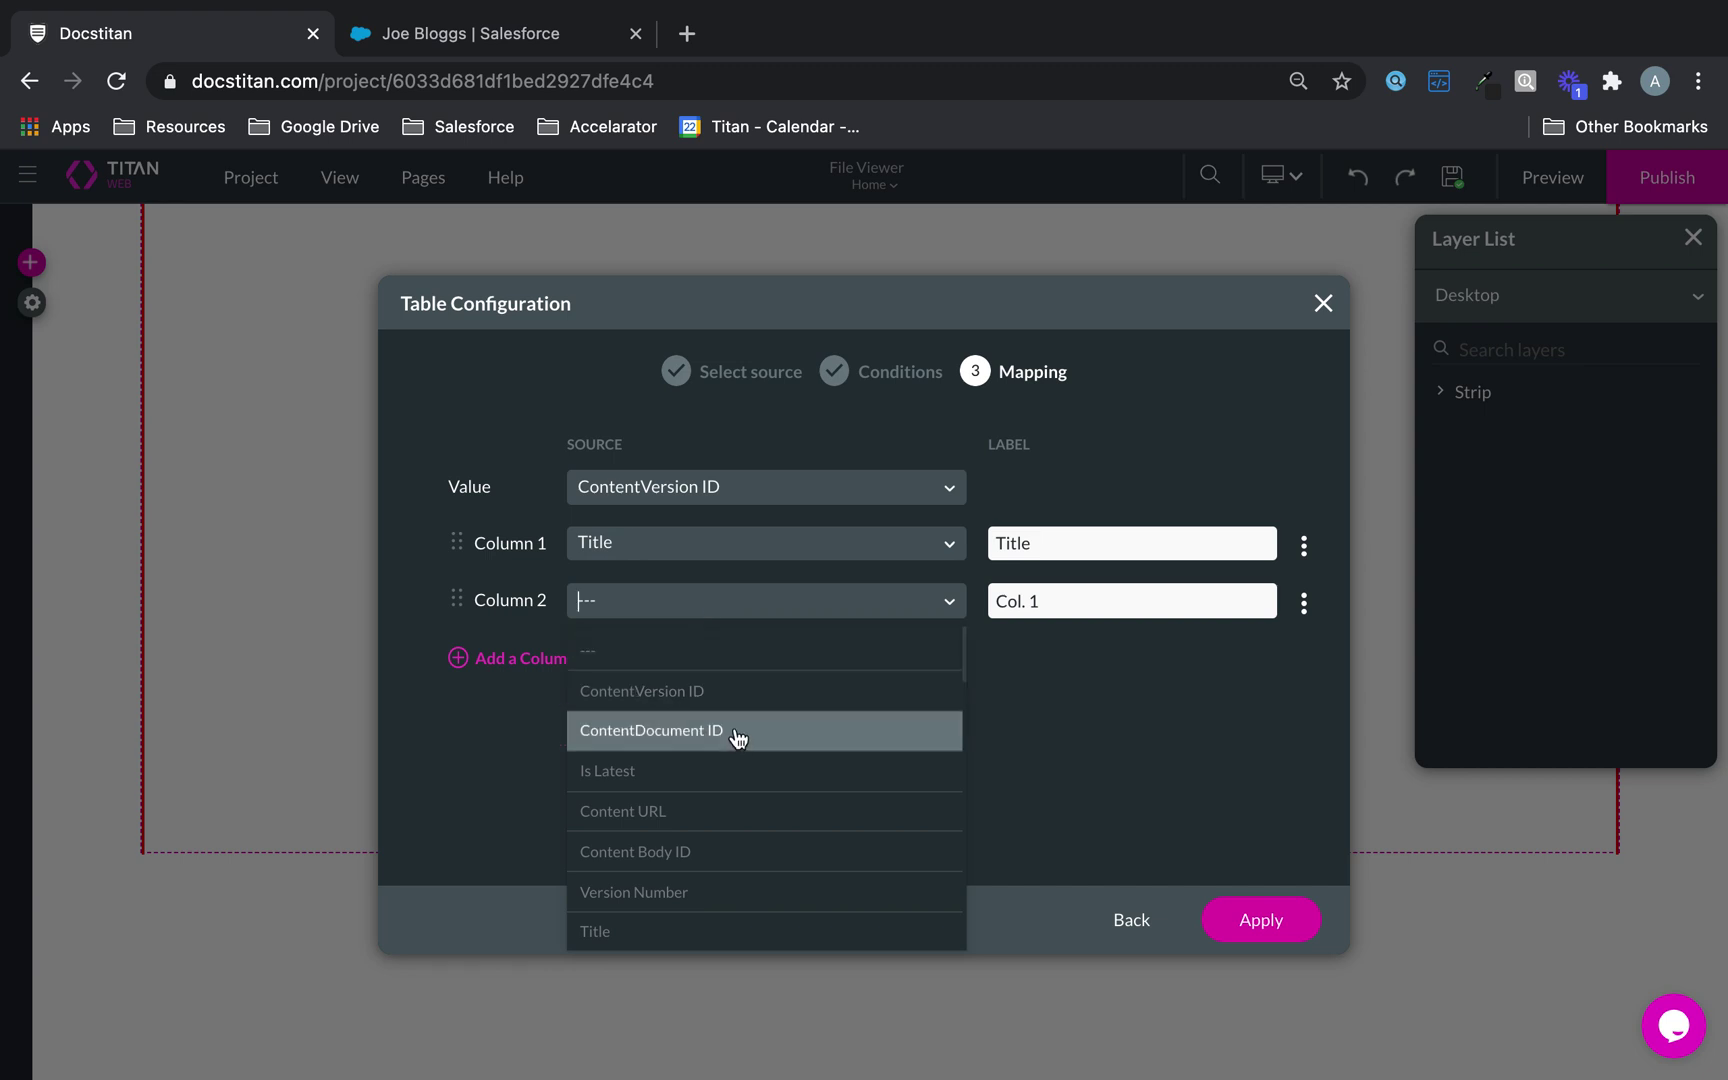
click(738, 697)
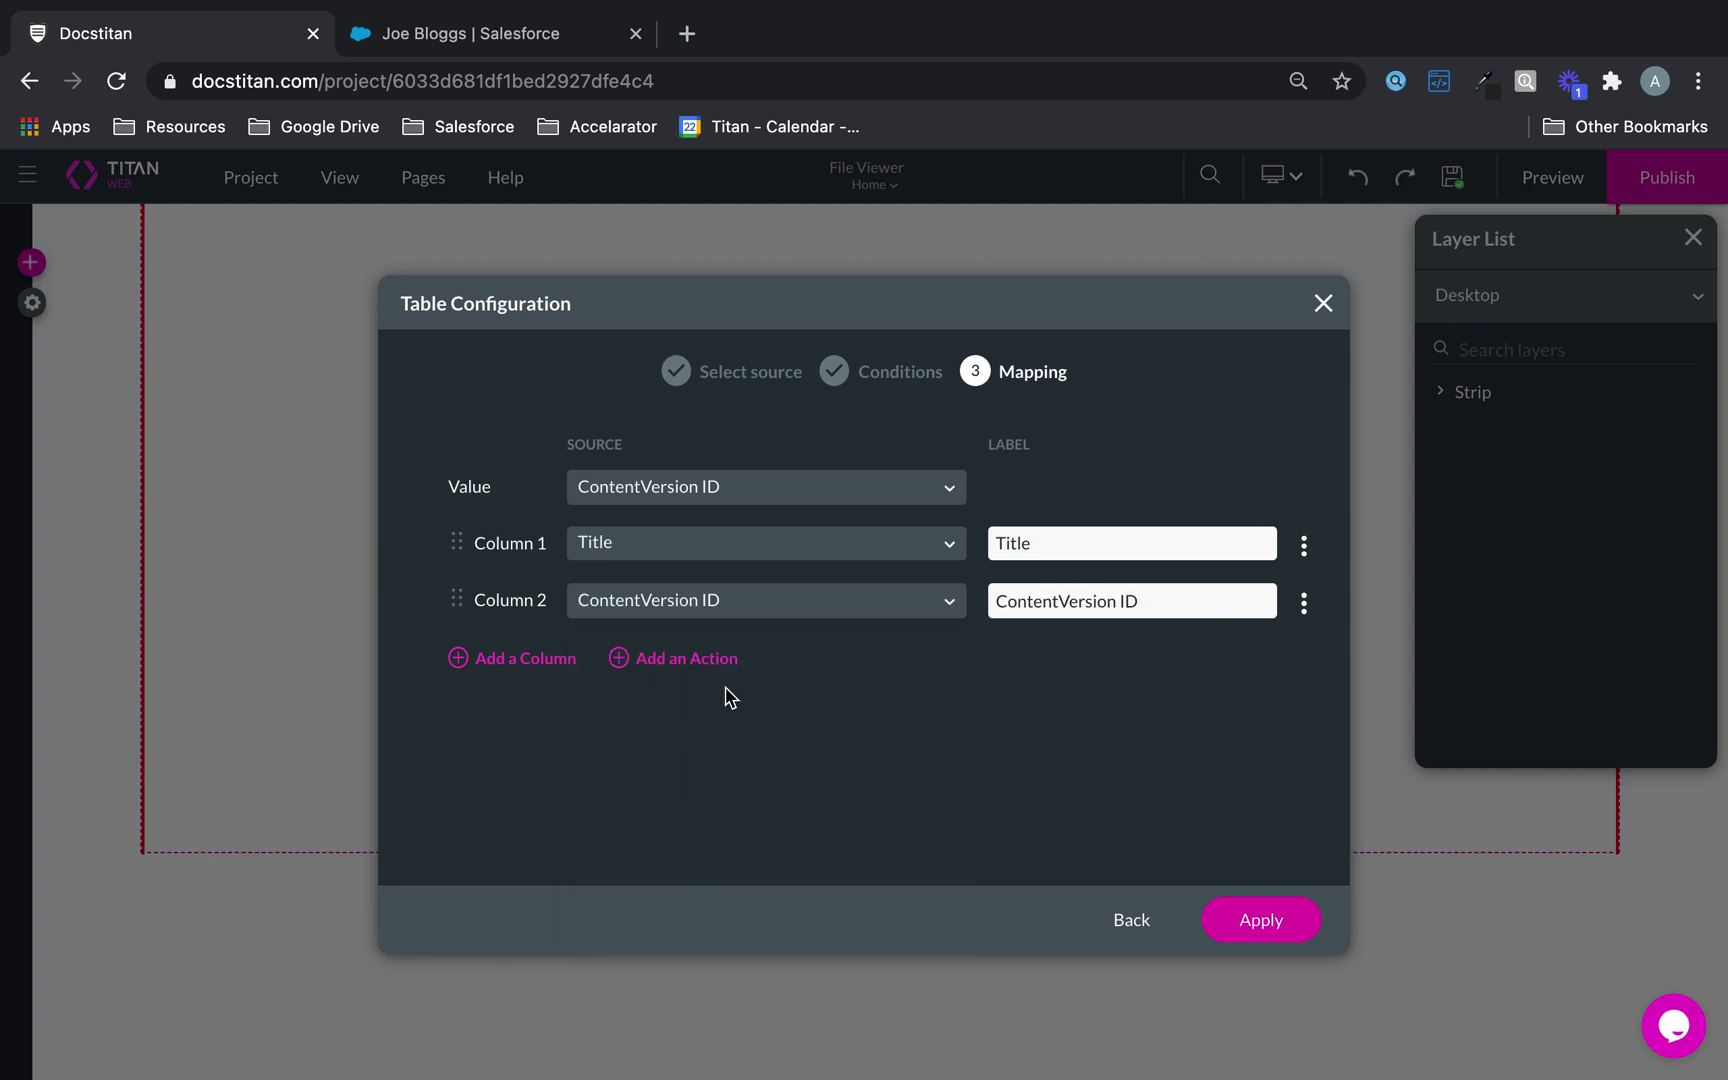
Give each row a File Copy icon action and apply the table to the page.
click(643, 660)
click(680, 658)
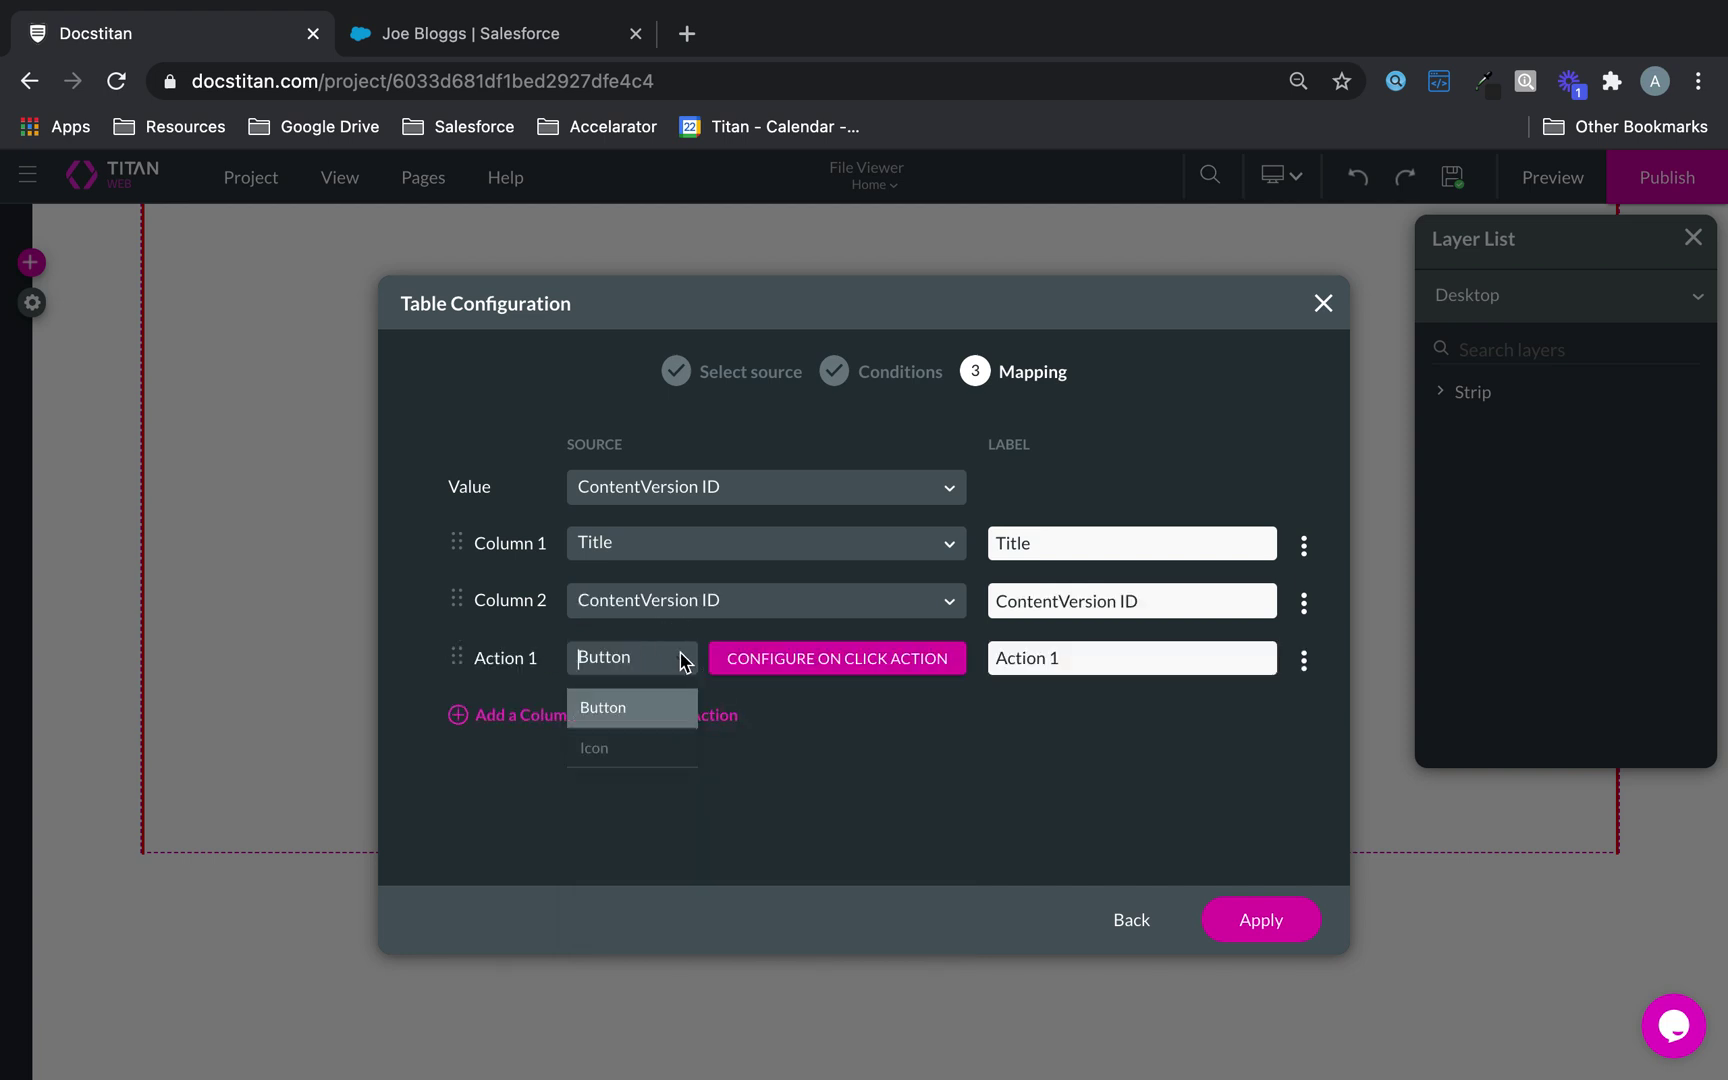
click(652, 745)
click(816, 656)
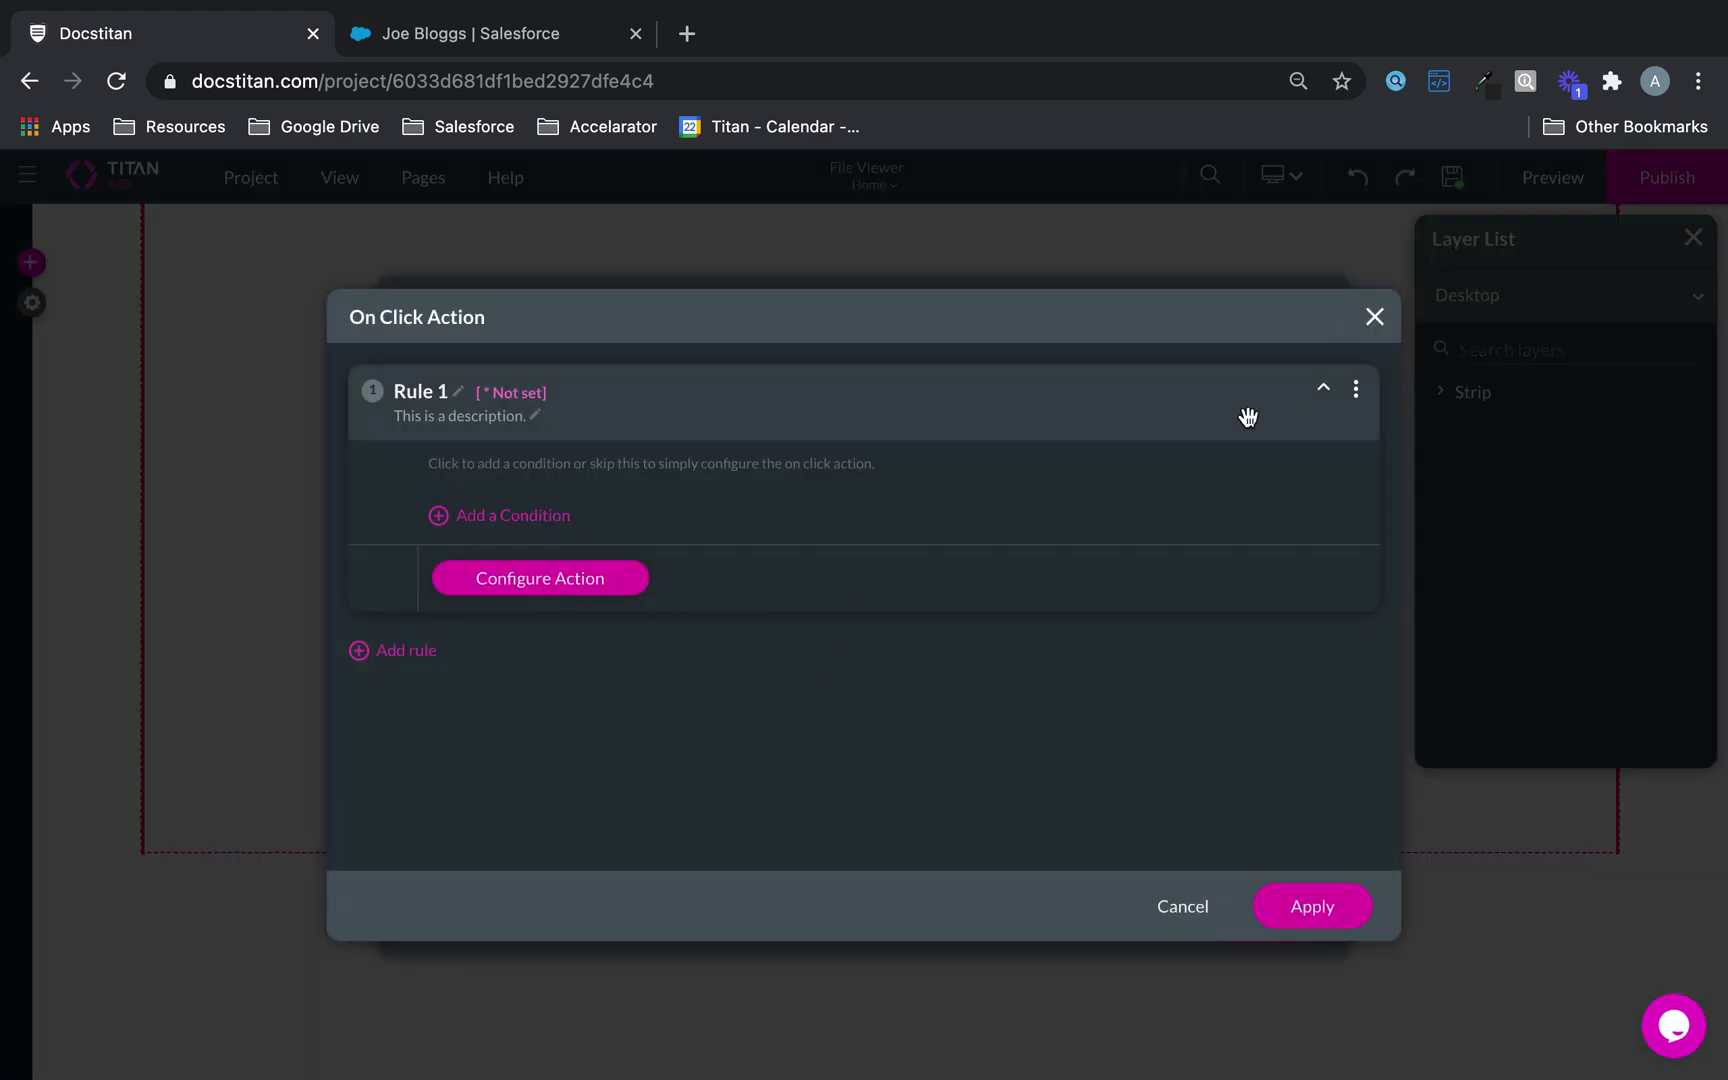
click(1374, 317)
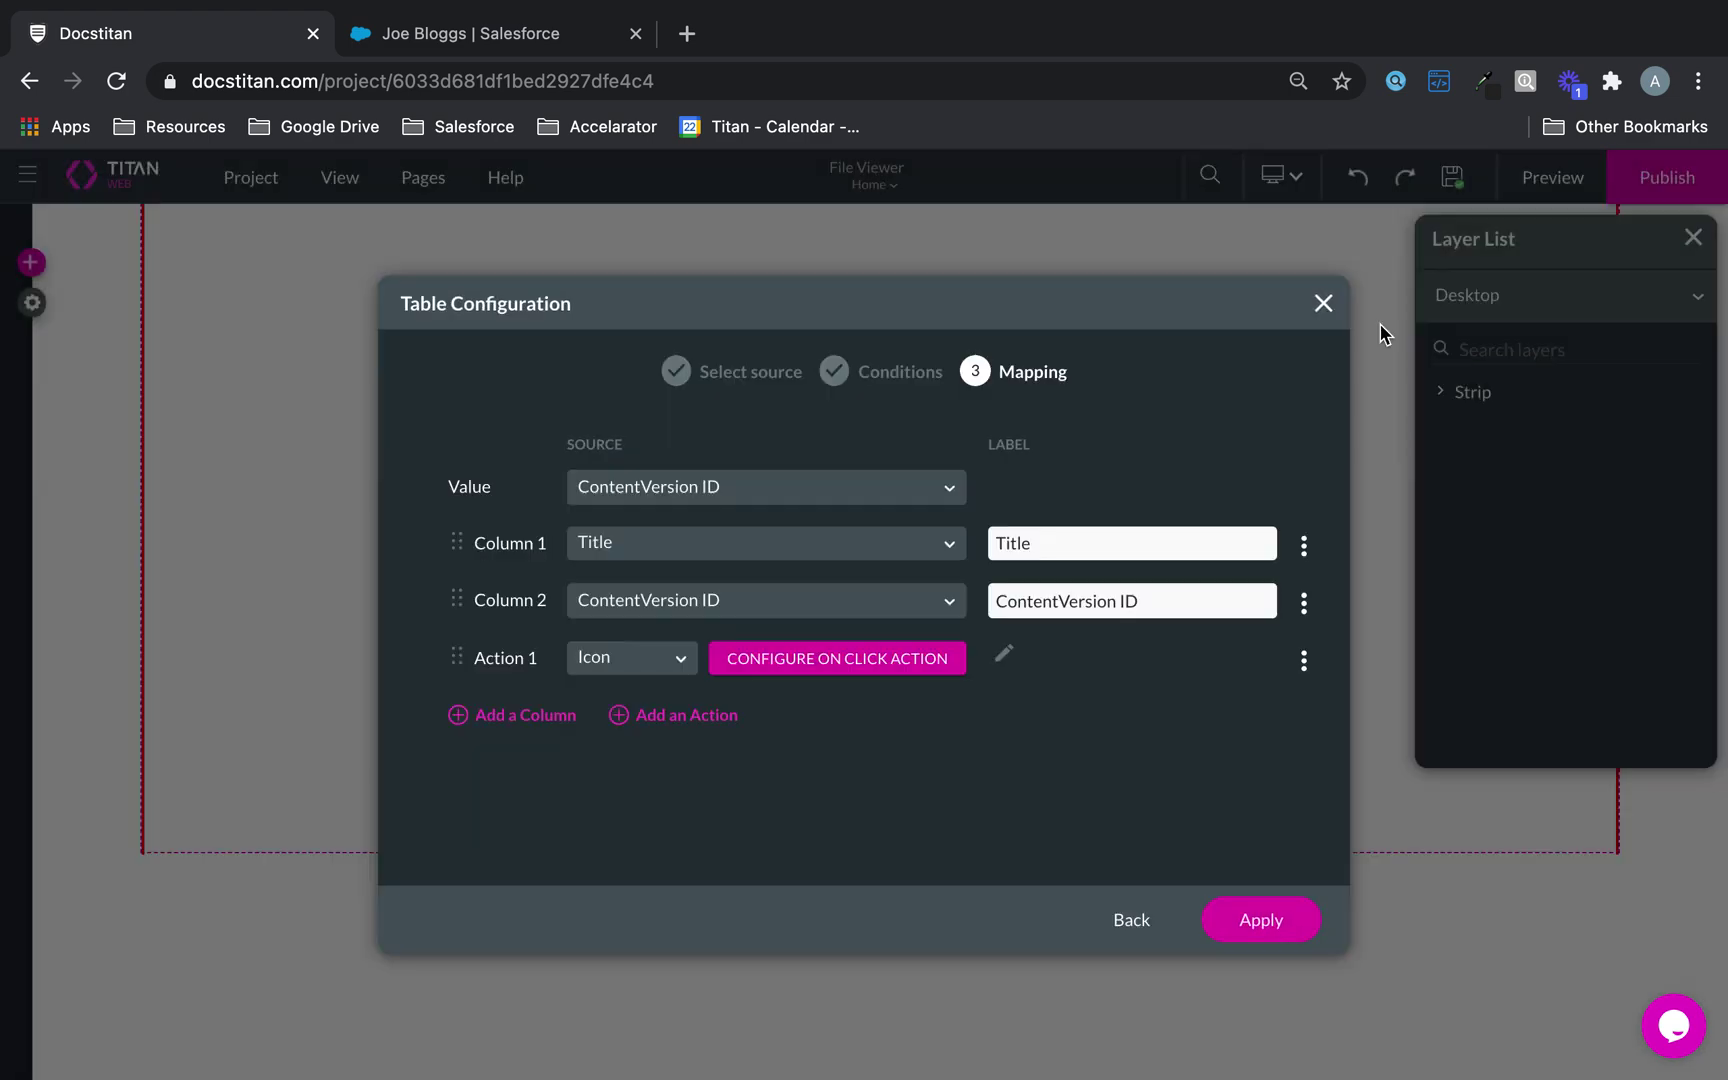
click(1005, 656)
text(file)
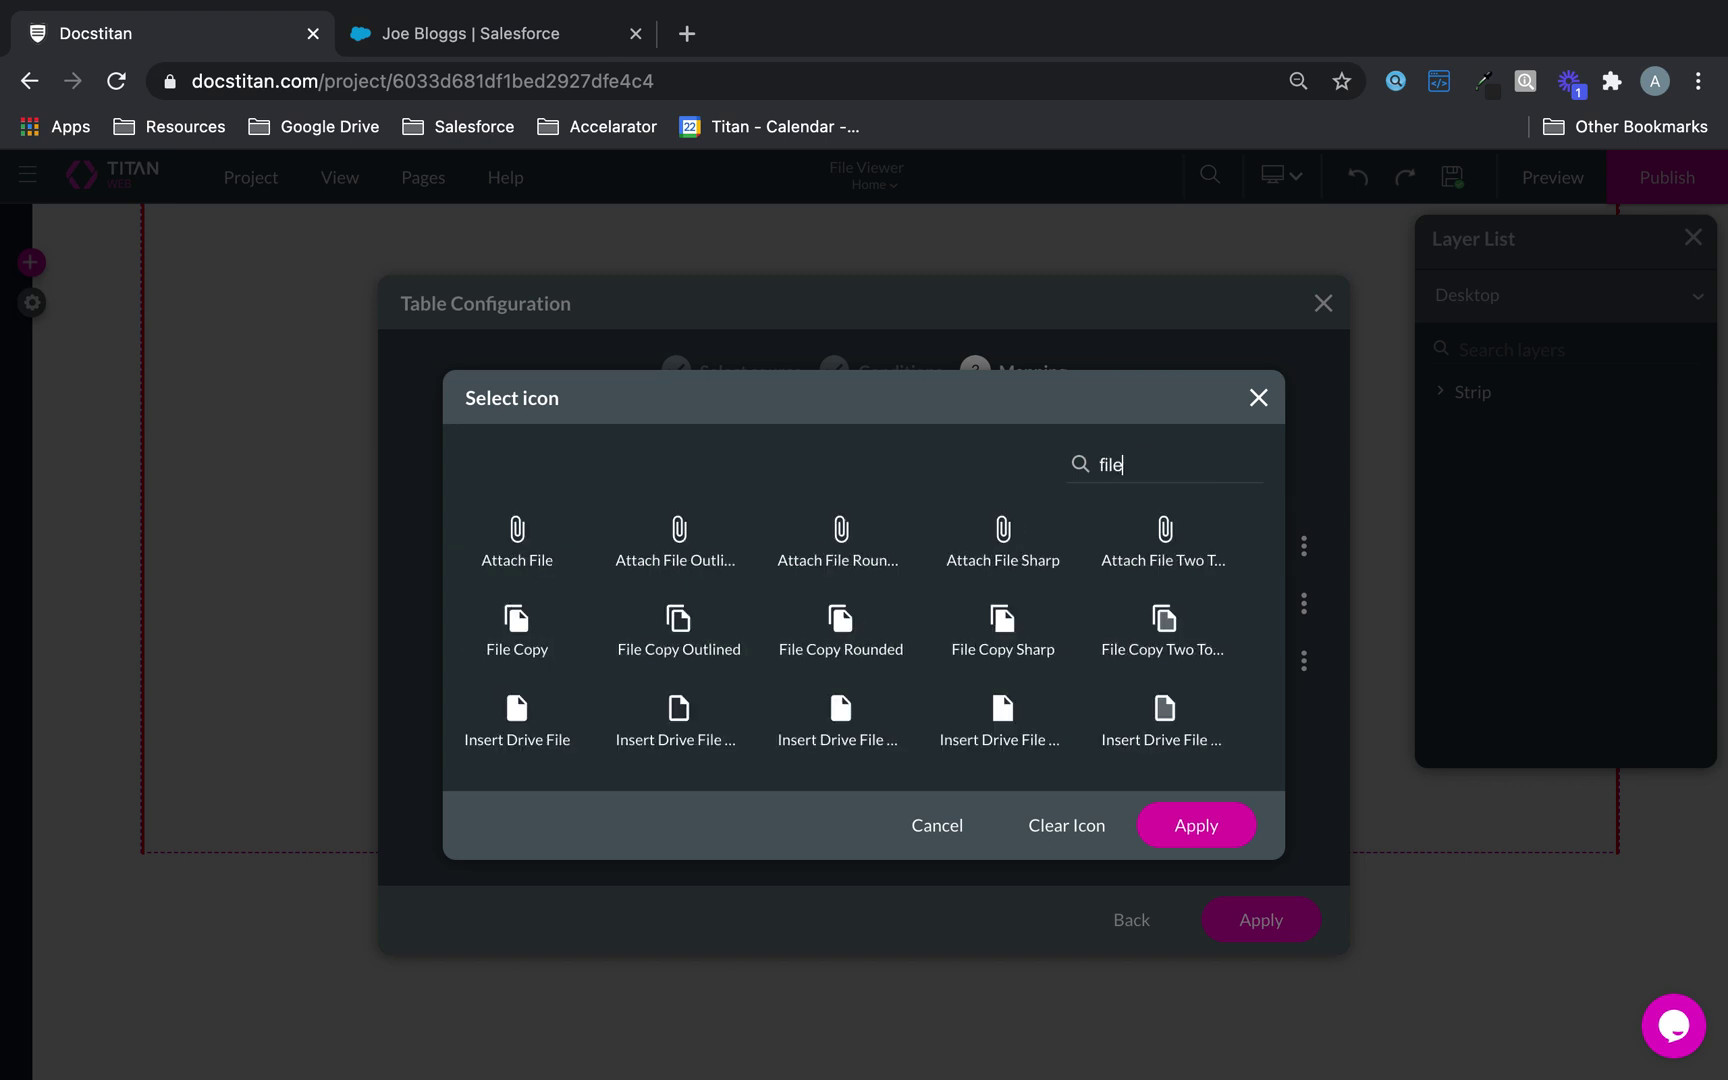
click(516, 628)
click(1185, 828)
click(1284, 921)
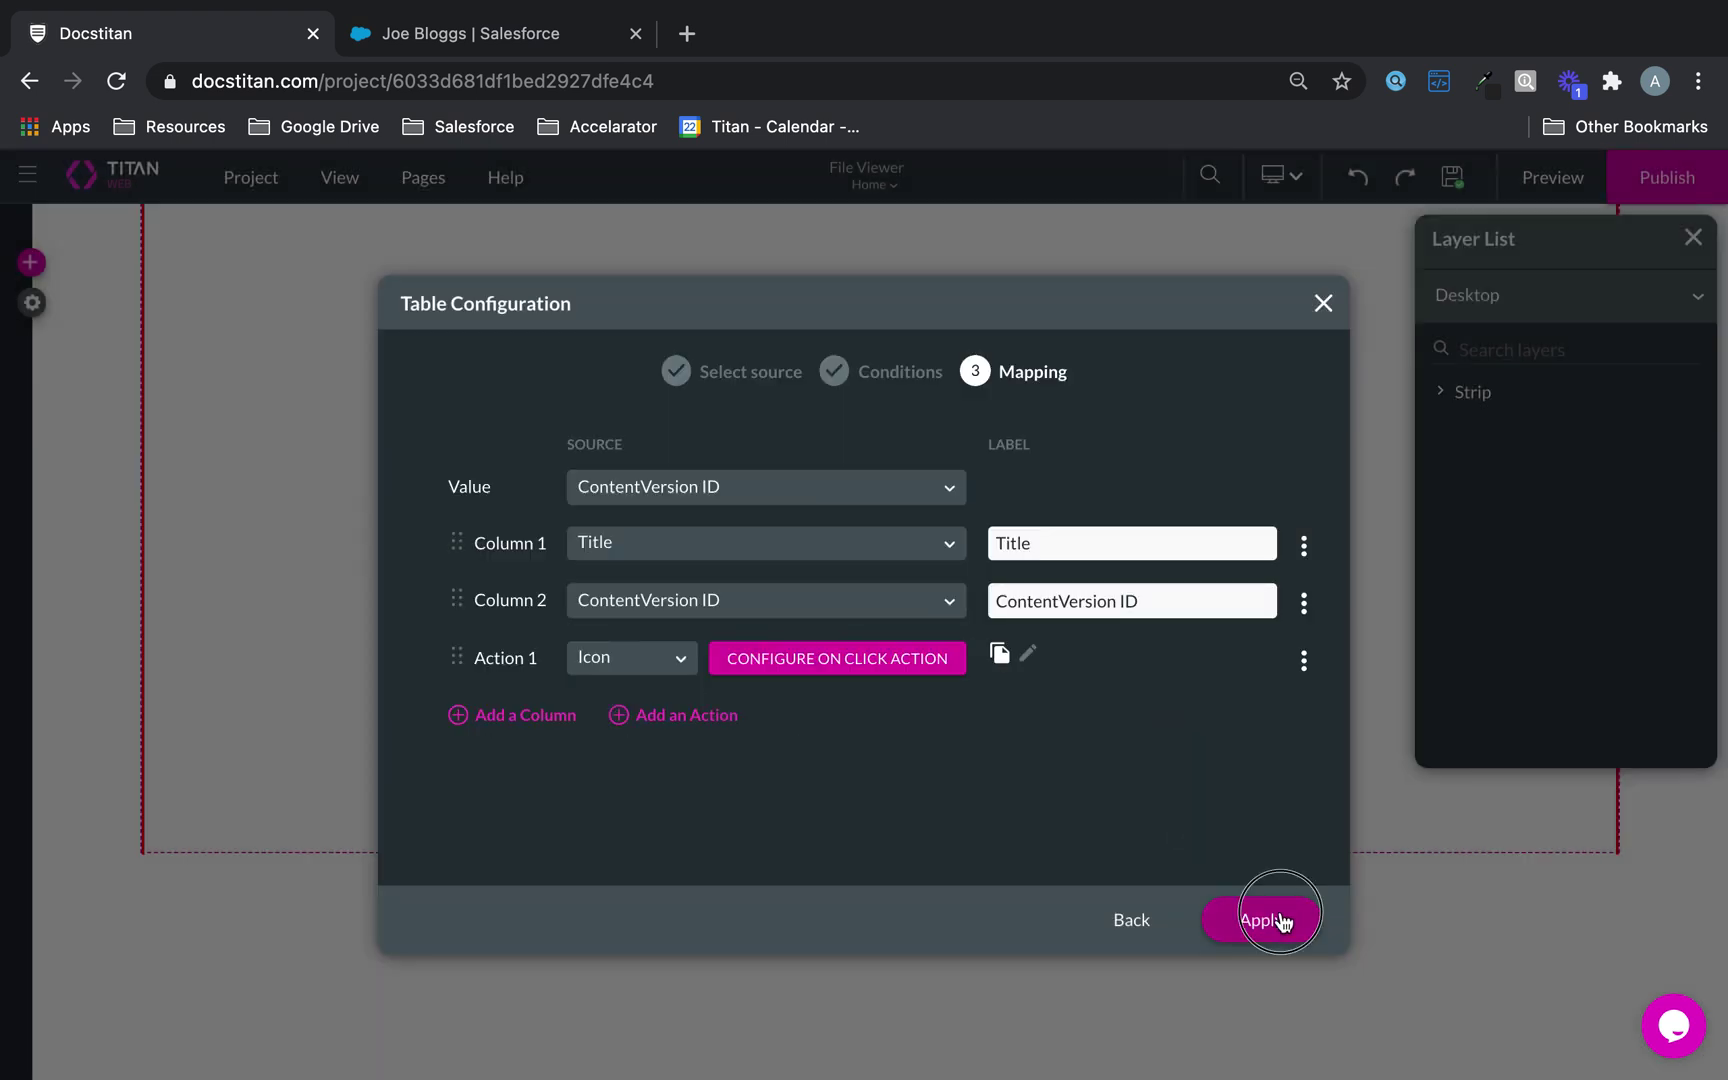
click(306, 360)
Move the table to the column's top-left corner and enlarge it to show ten rows.
drag(594, 371, 285, 208)
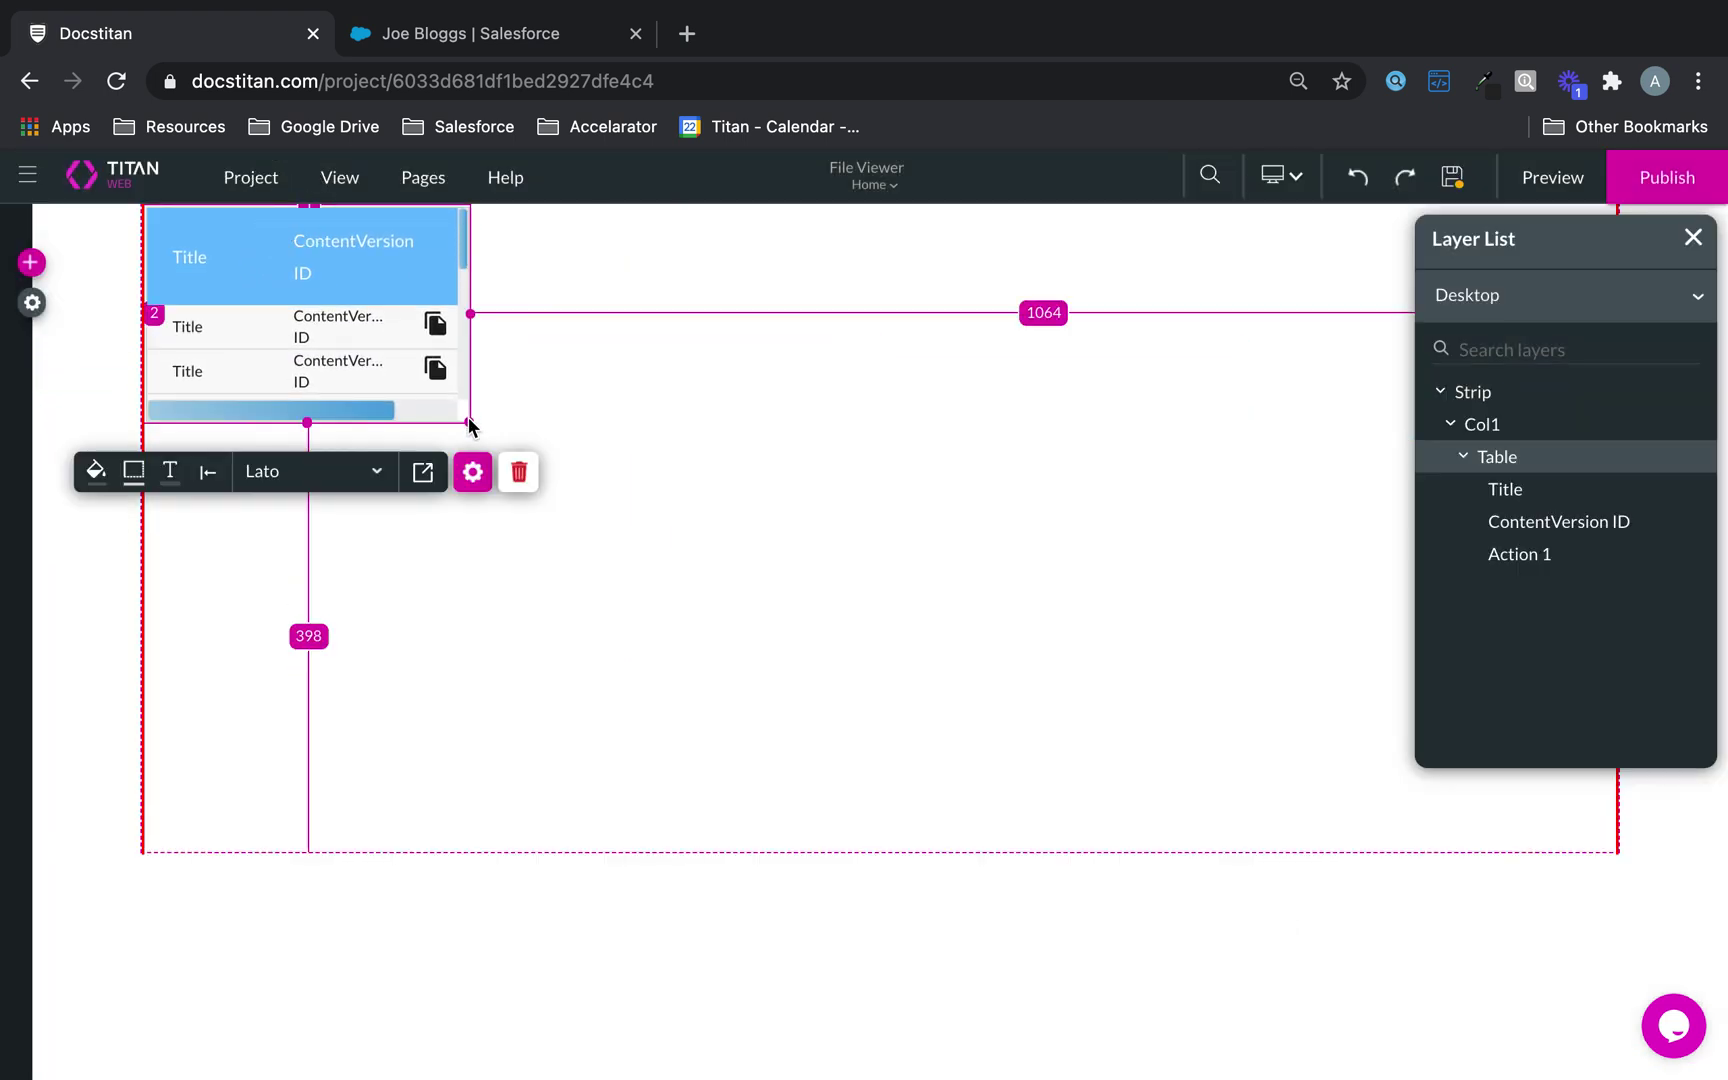
drag(468, 420, 704, 843)
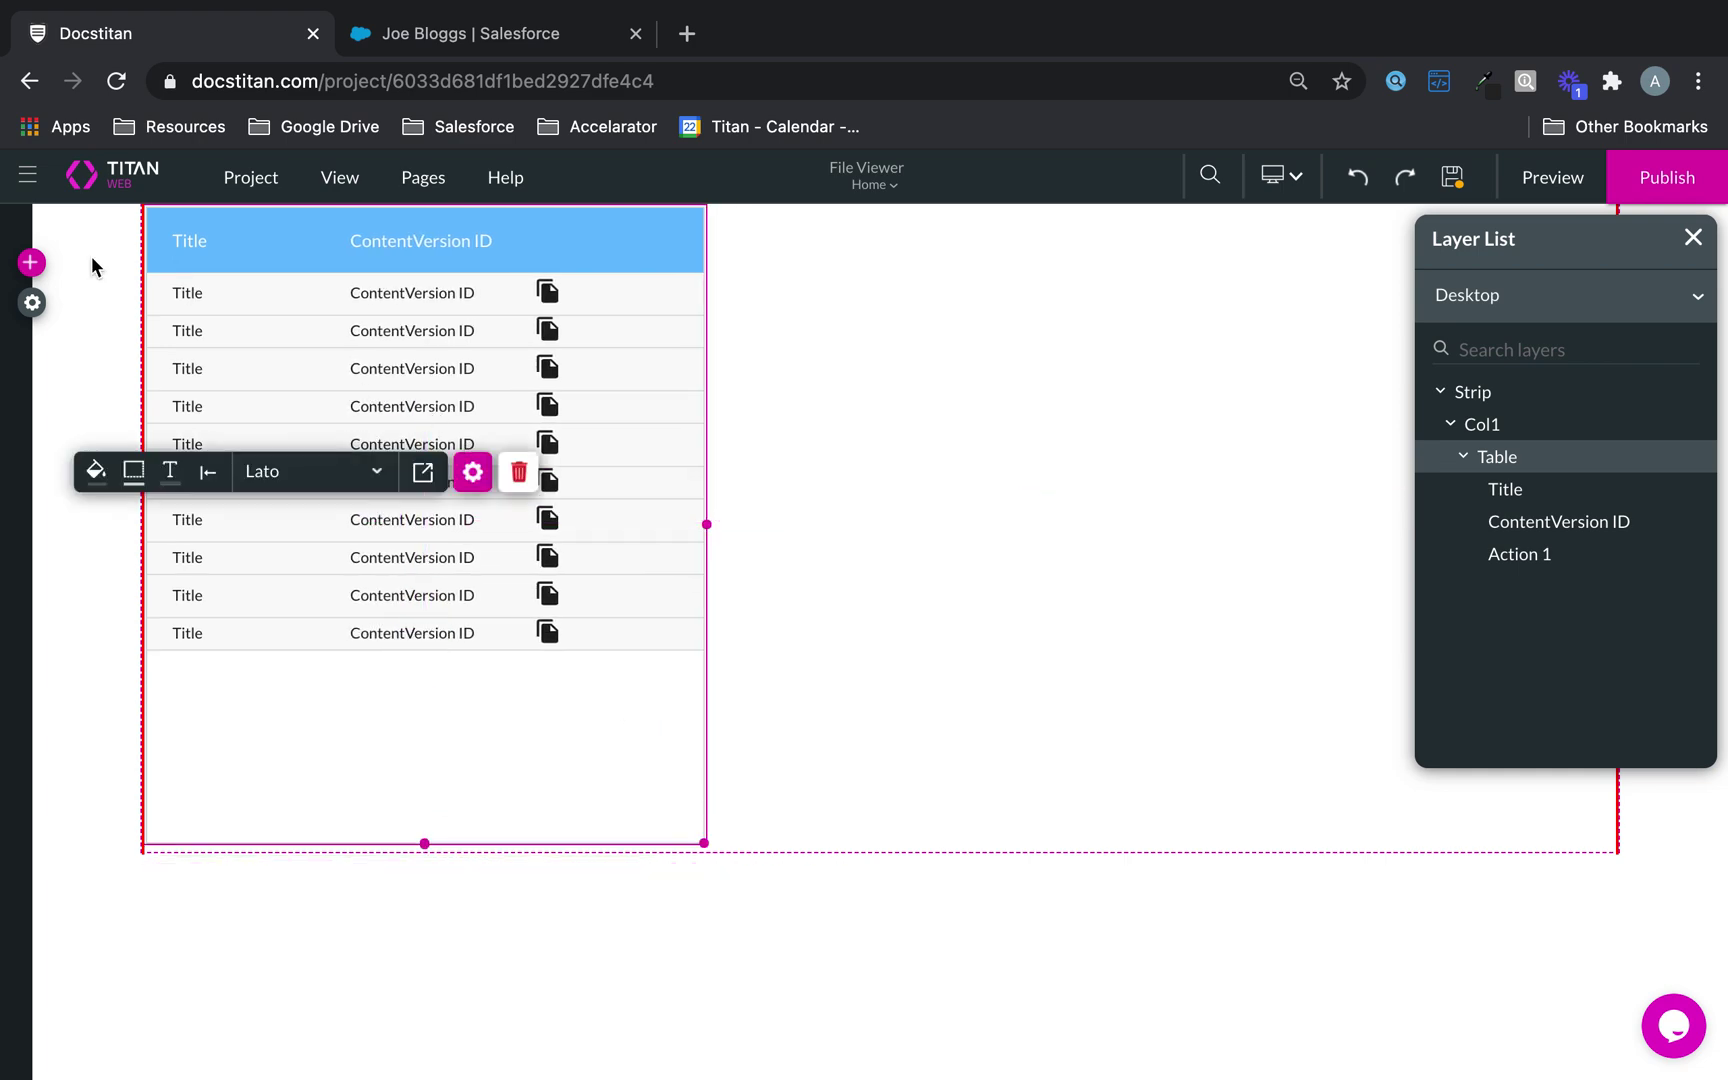
click(32, 302)
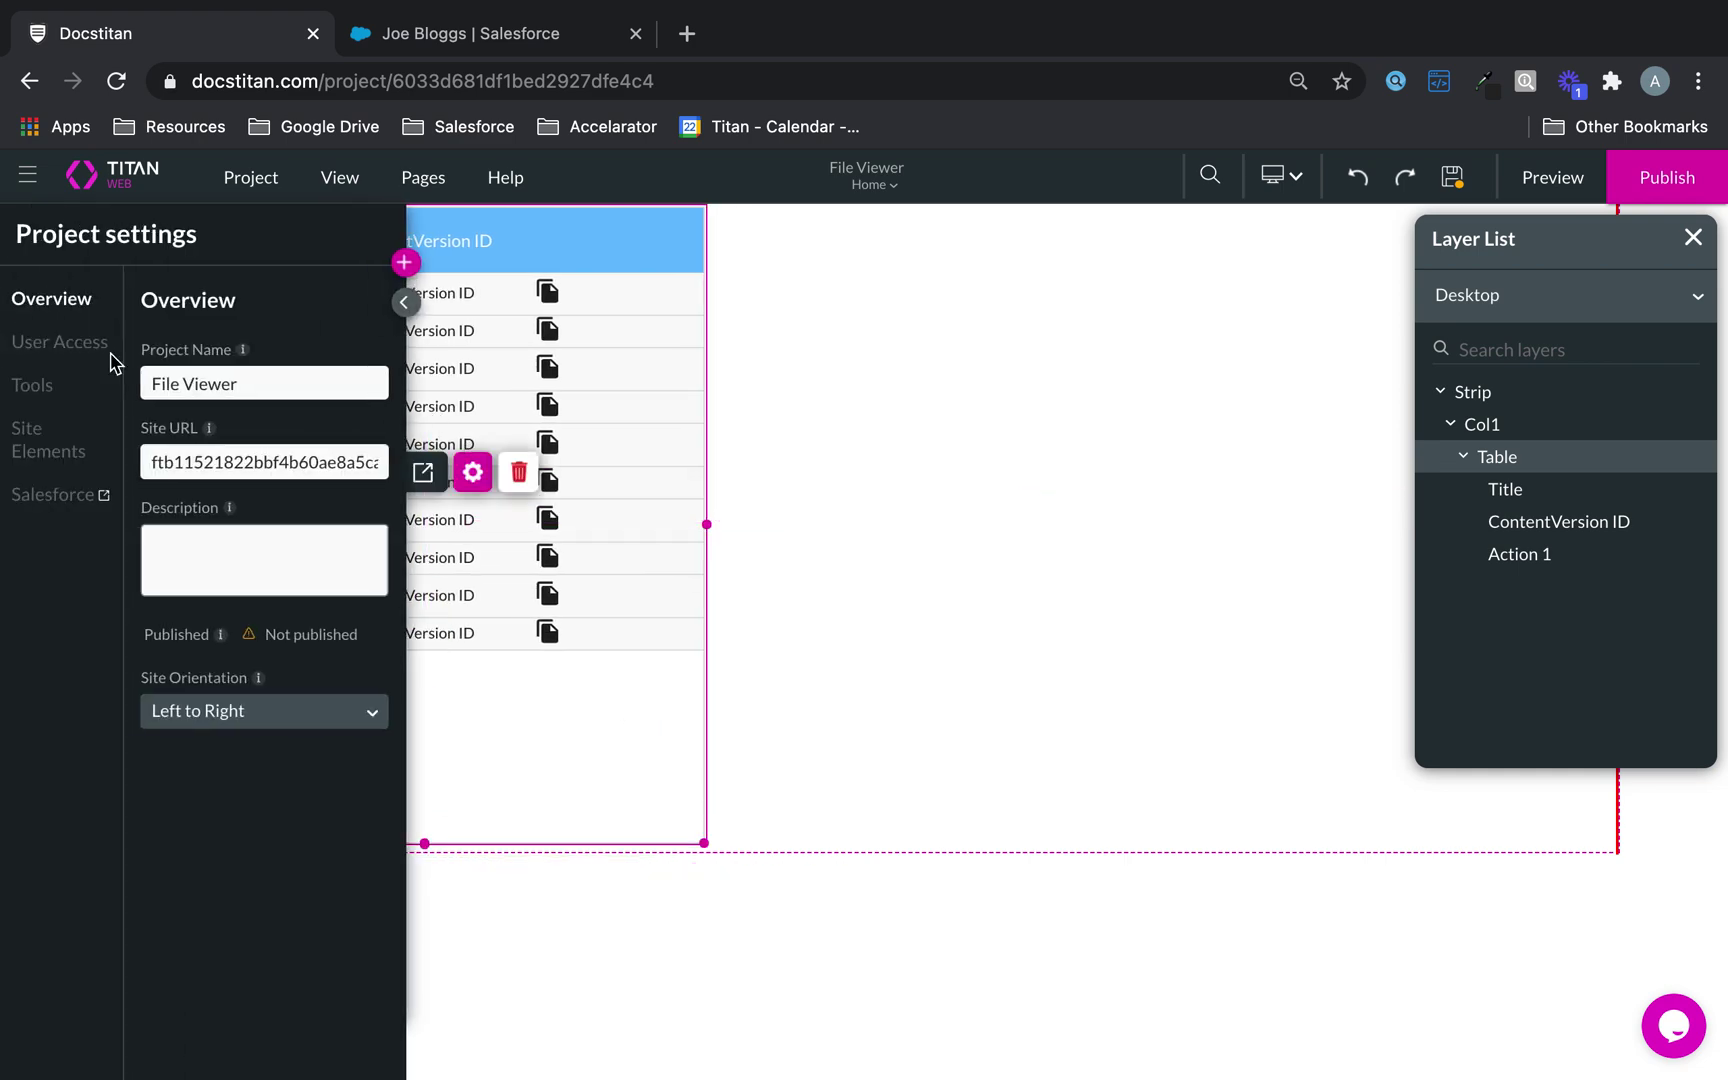
Set the Files record pull to run On load, described 'This is for table bringing back files', and save.
click(33, 497)
click(1302, 514)
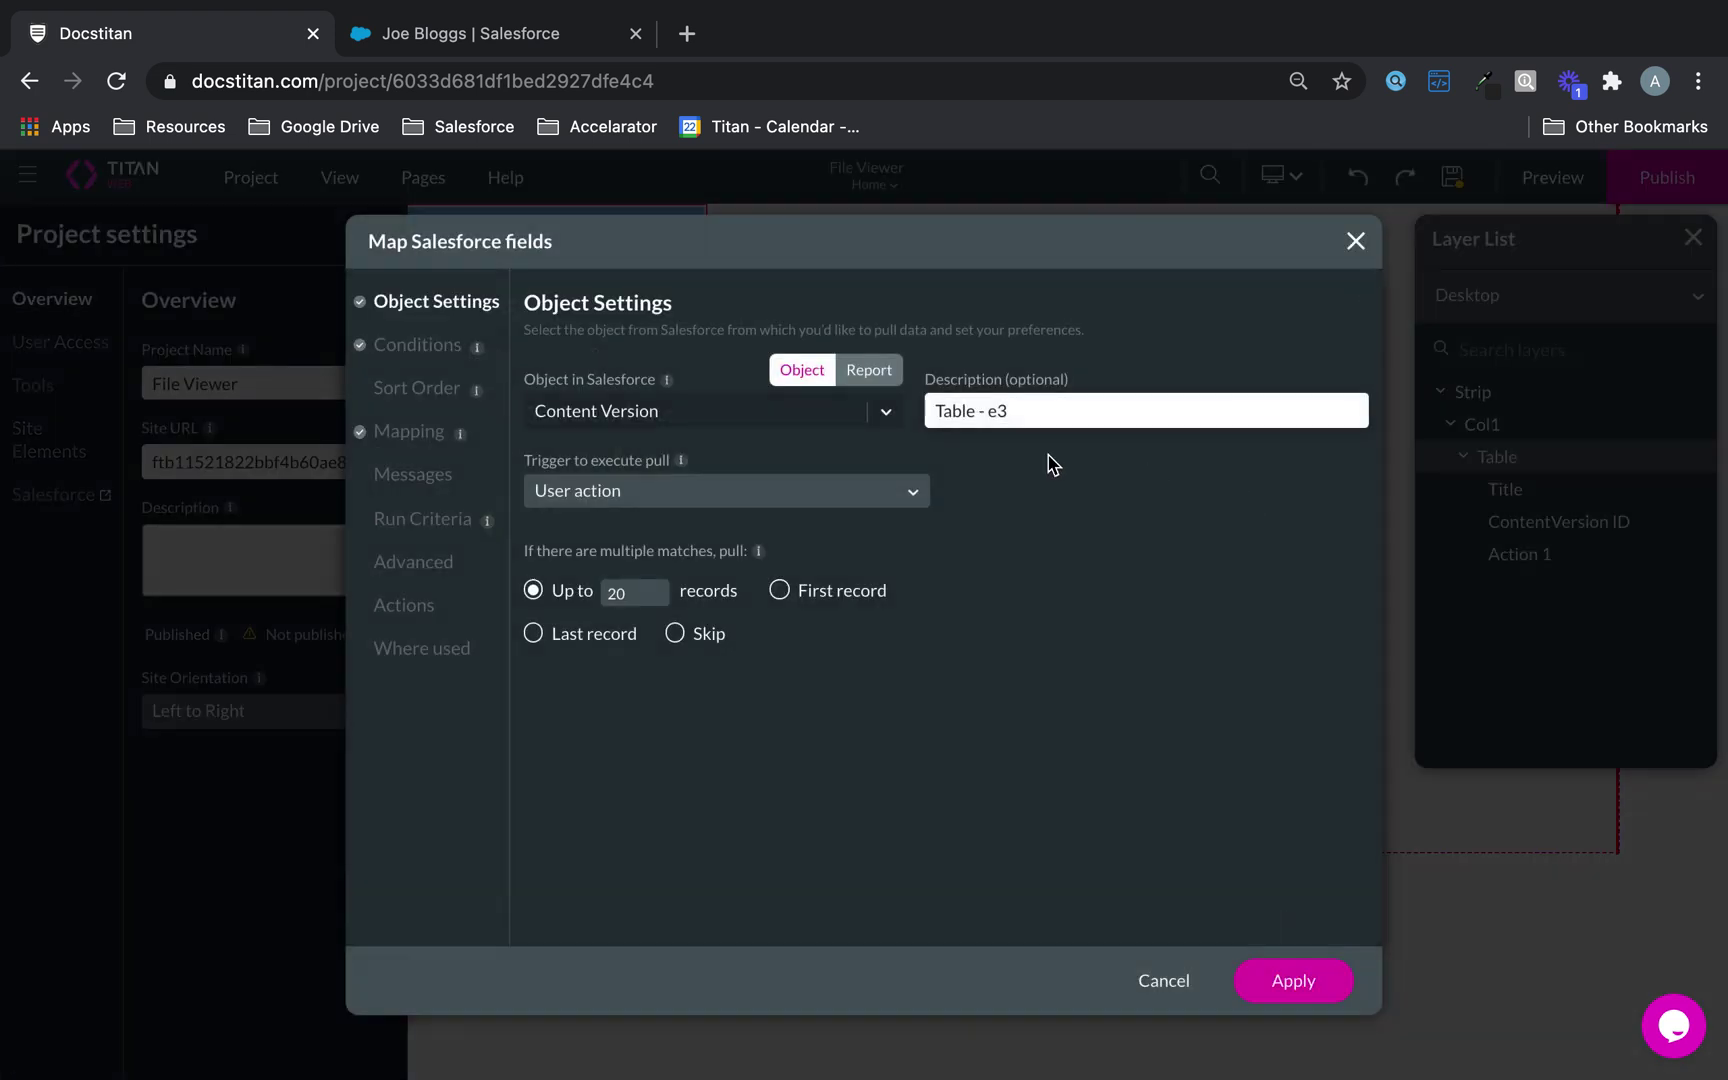
drag(1134, 397, 945, 415)
text(This is for table bringing ba)
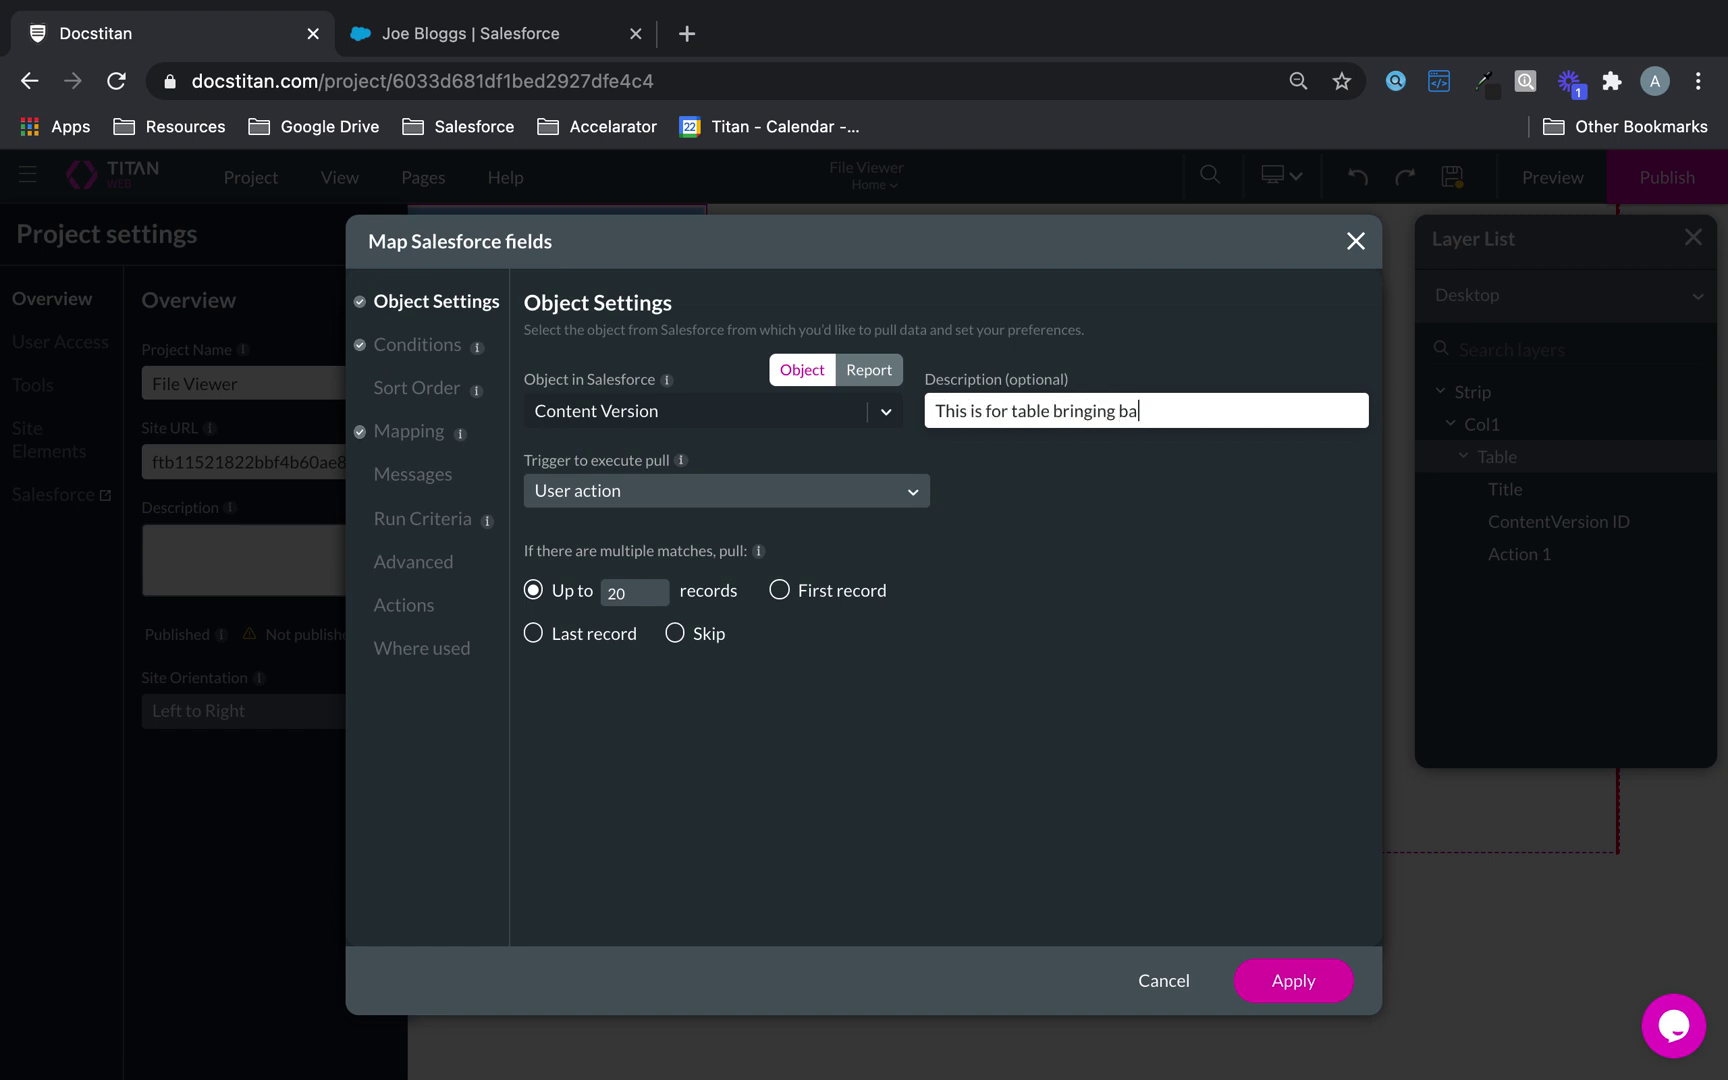
text(ck files)
click(660, 495)
click(662, 583)
click(1295, 982)
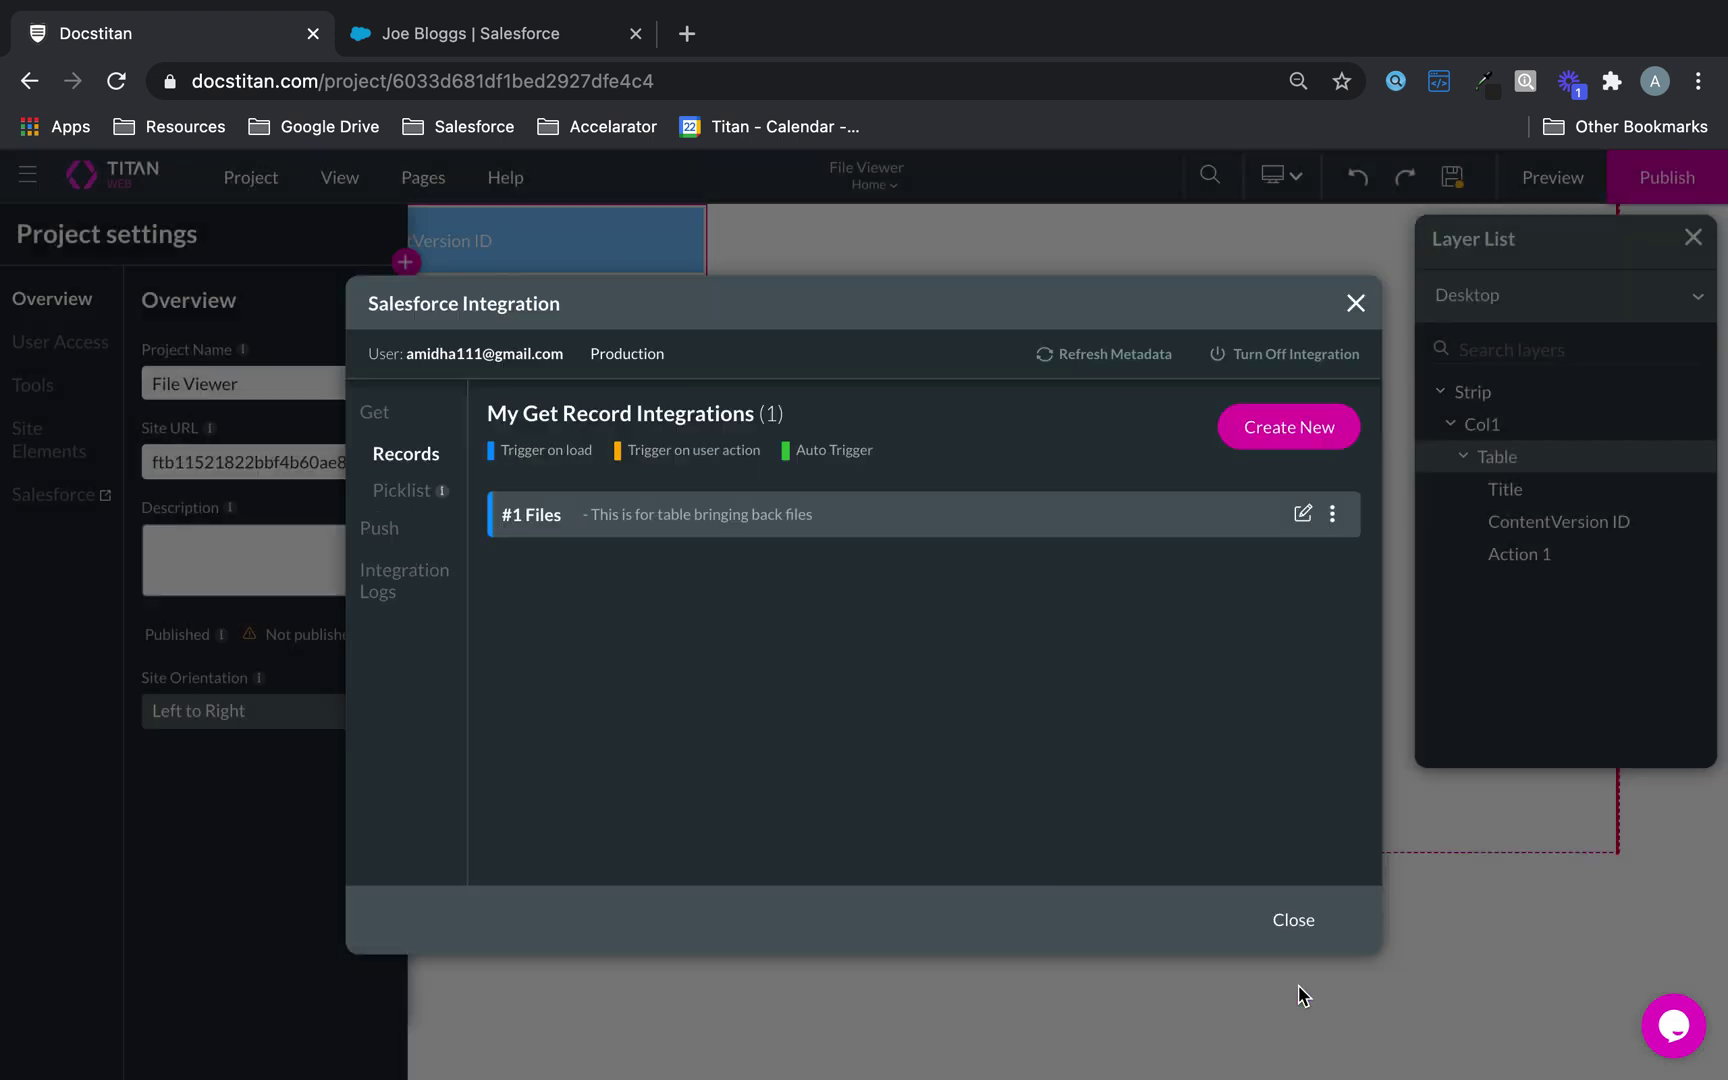
click(1295, 920)
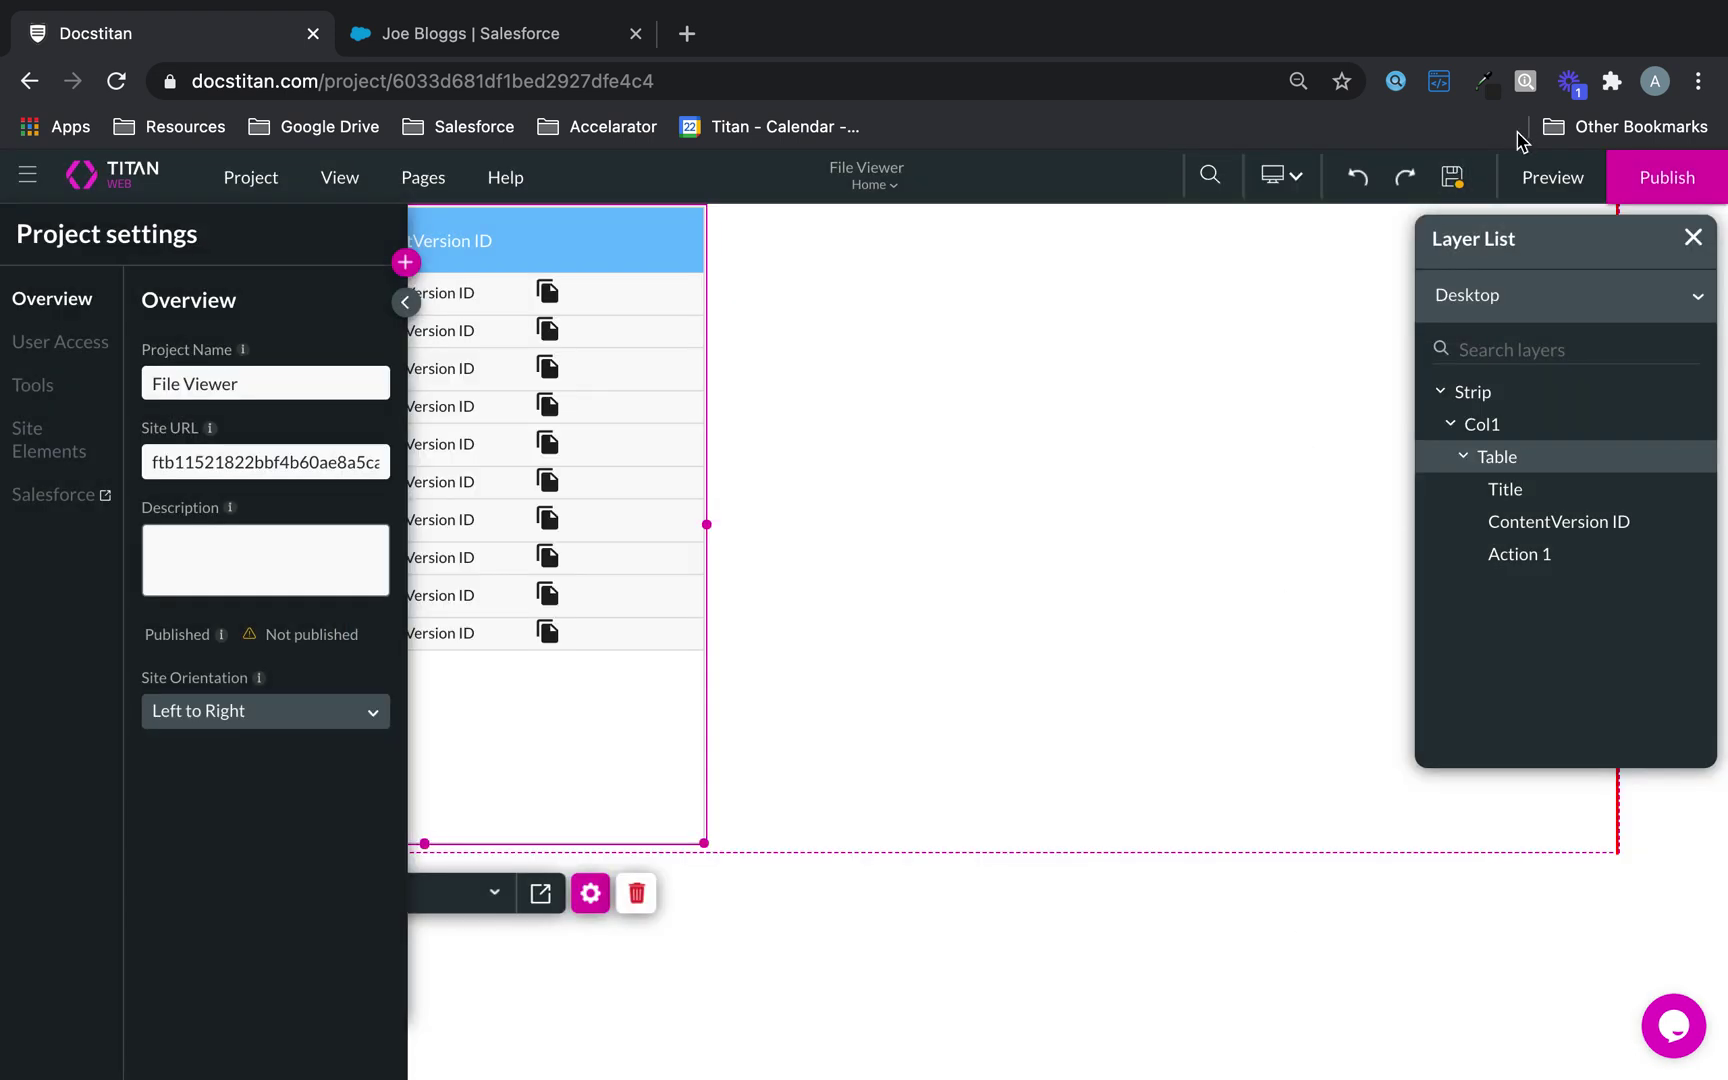
click(1470, 176)
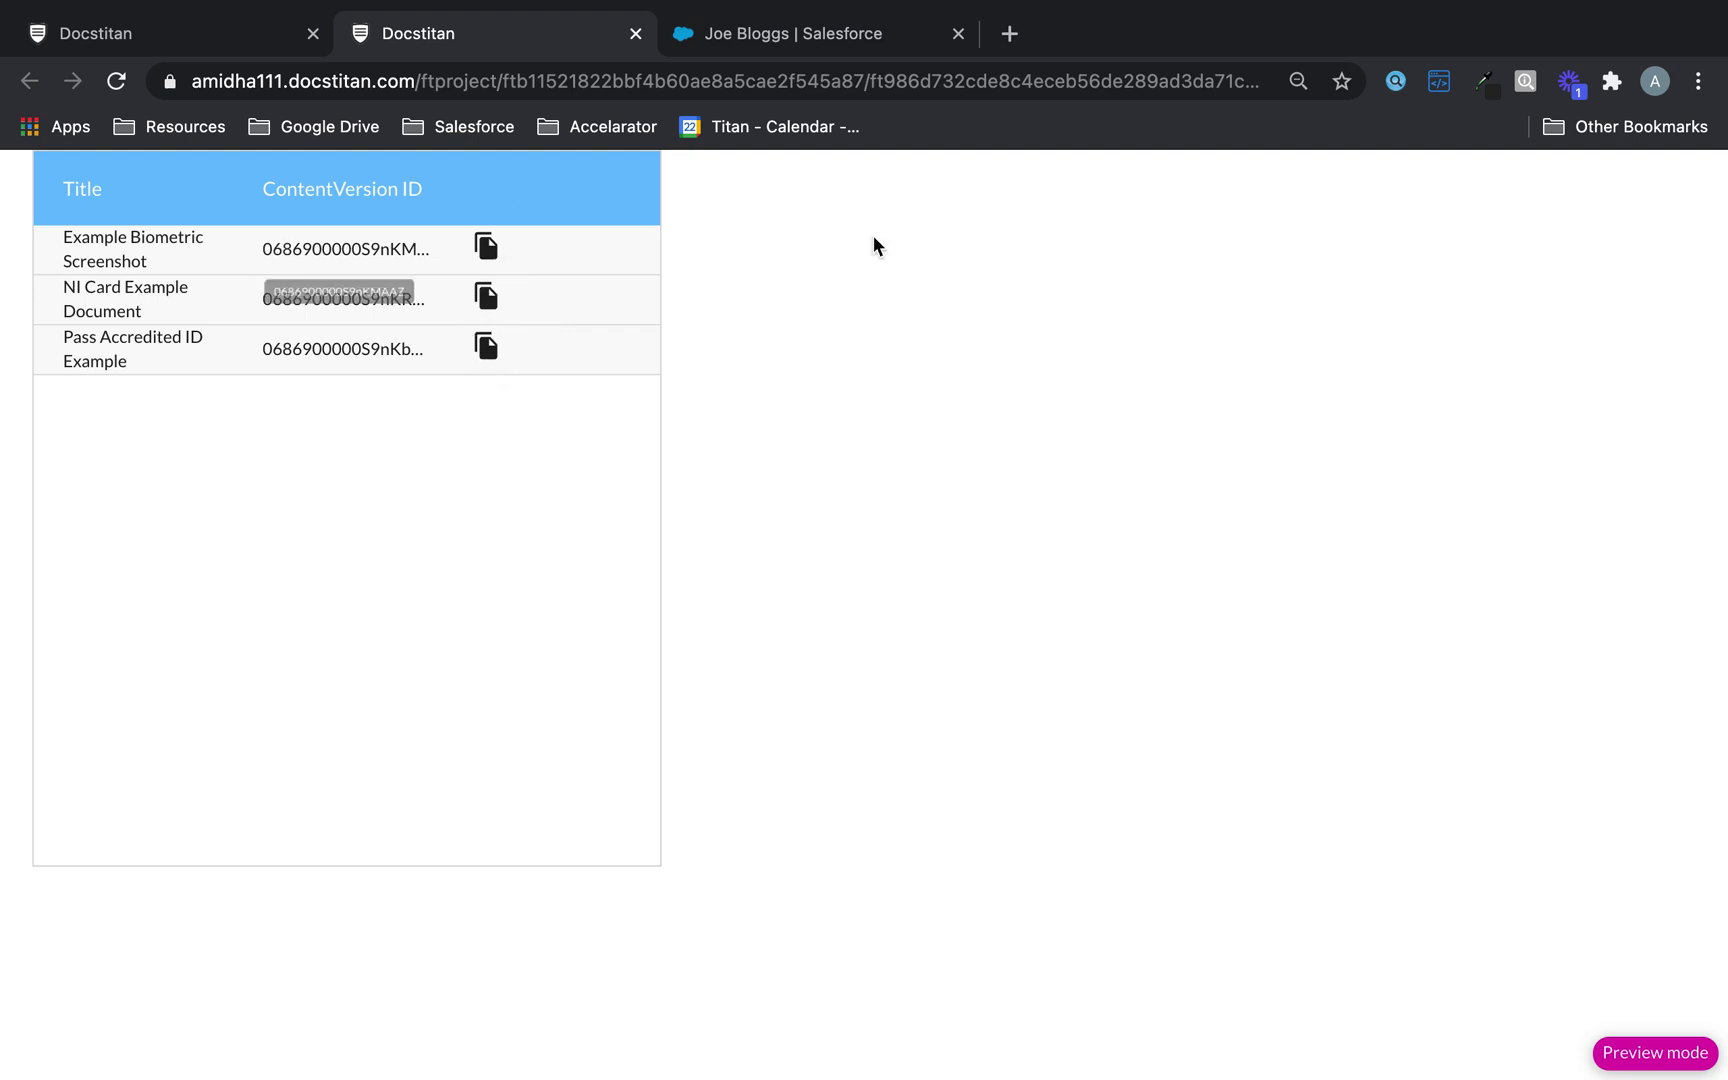
Add a File Viewer widget, then move and enlarge it beside the Files table.
click(260, 40)
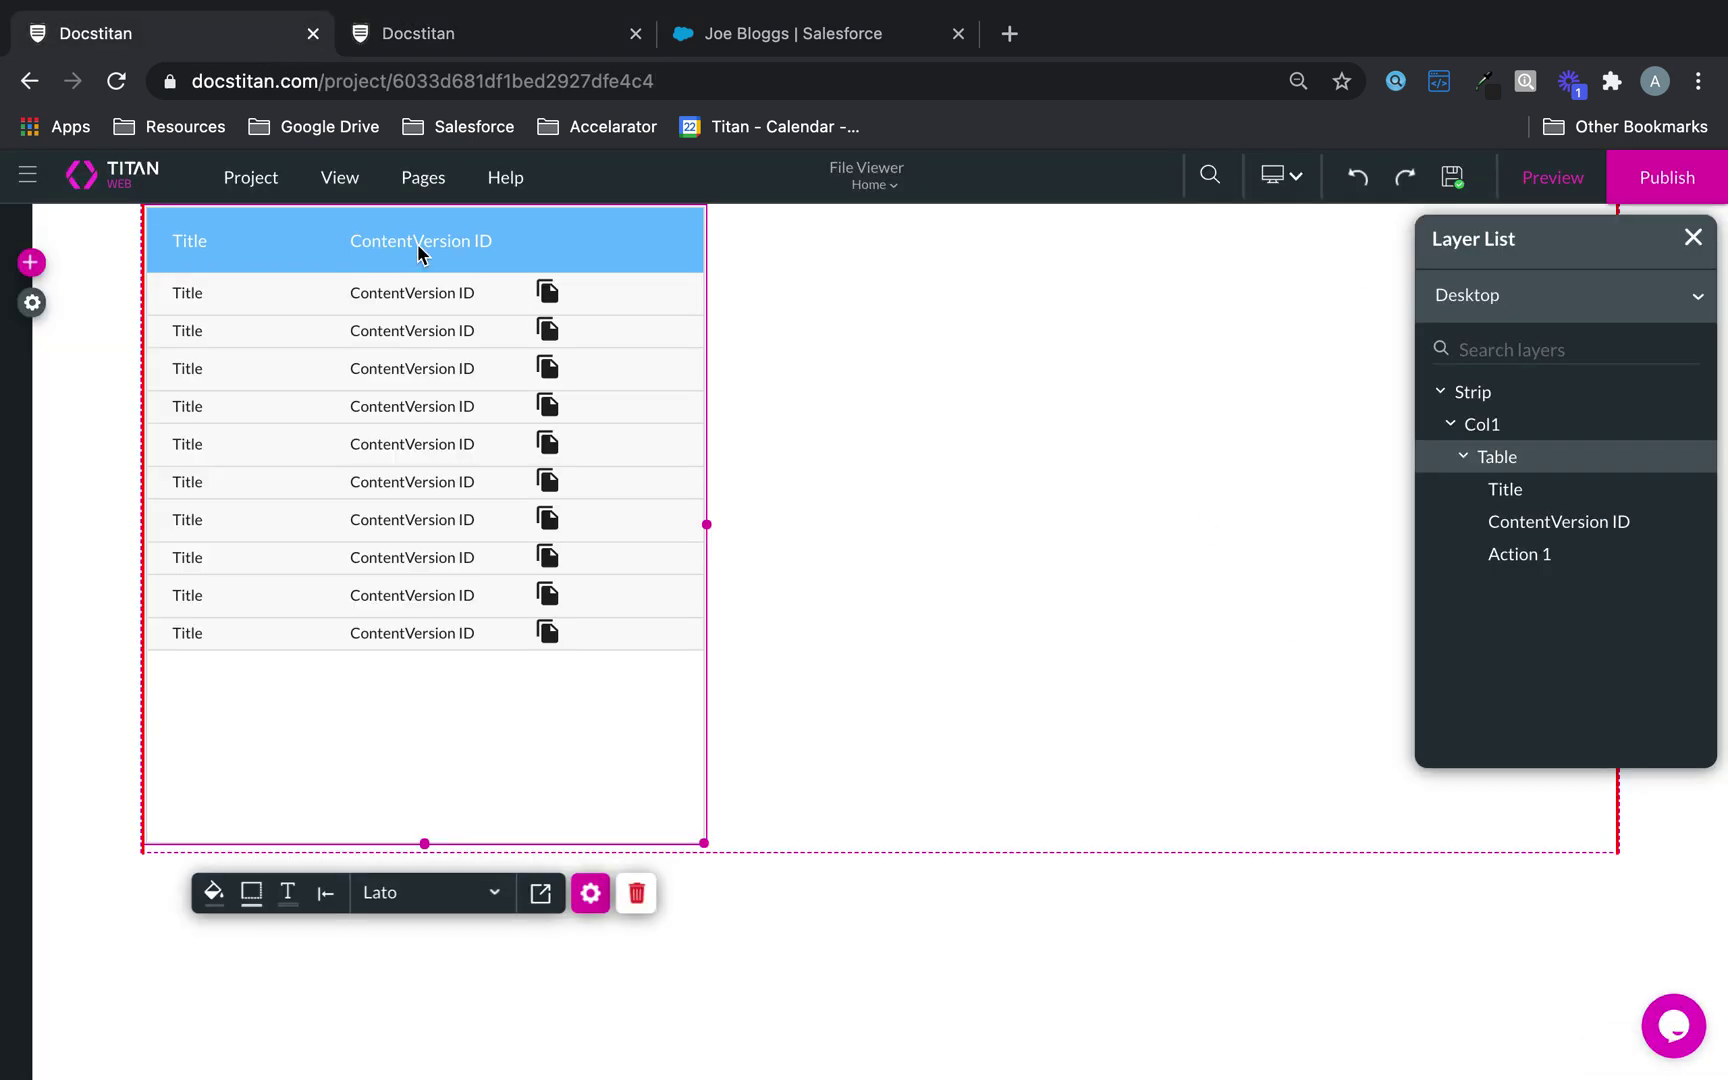
click(30, 265)
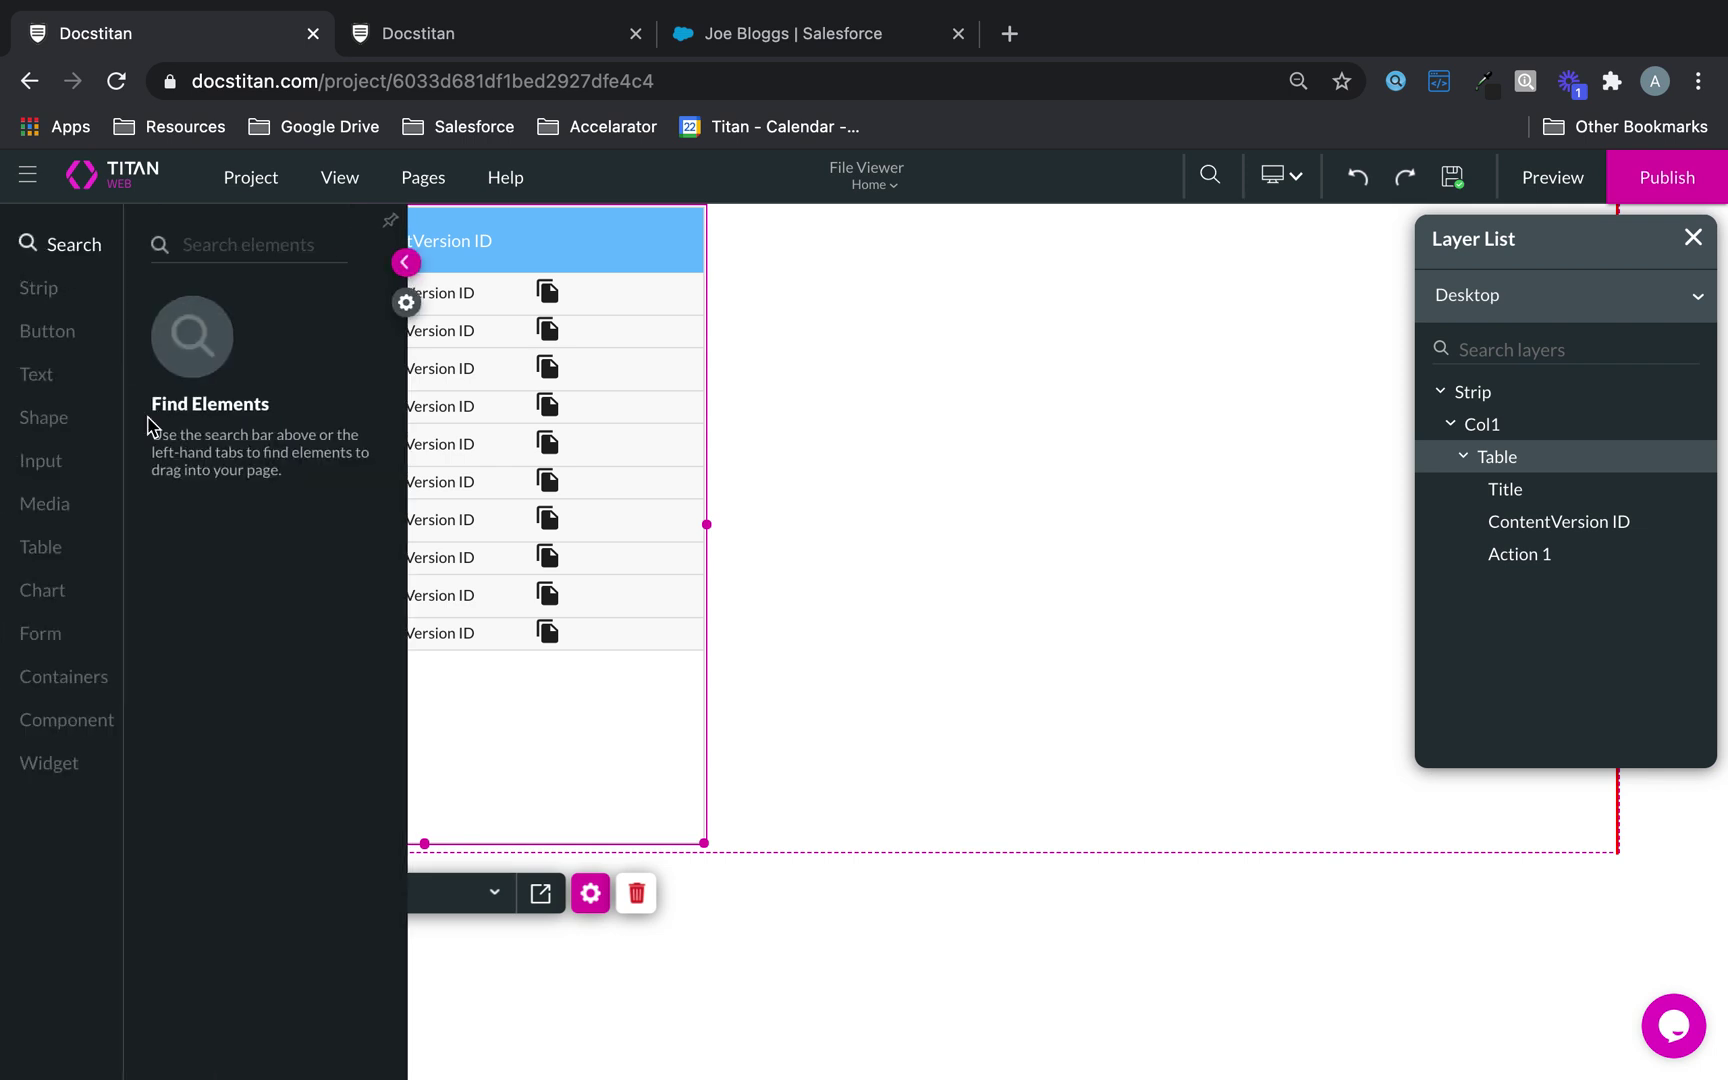
click(64, 766)
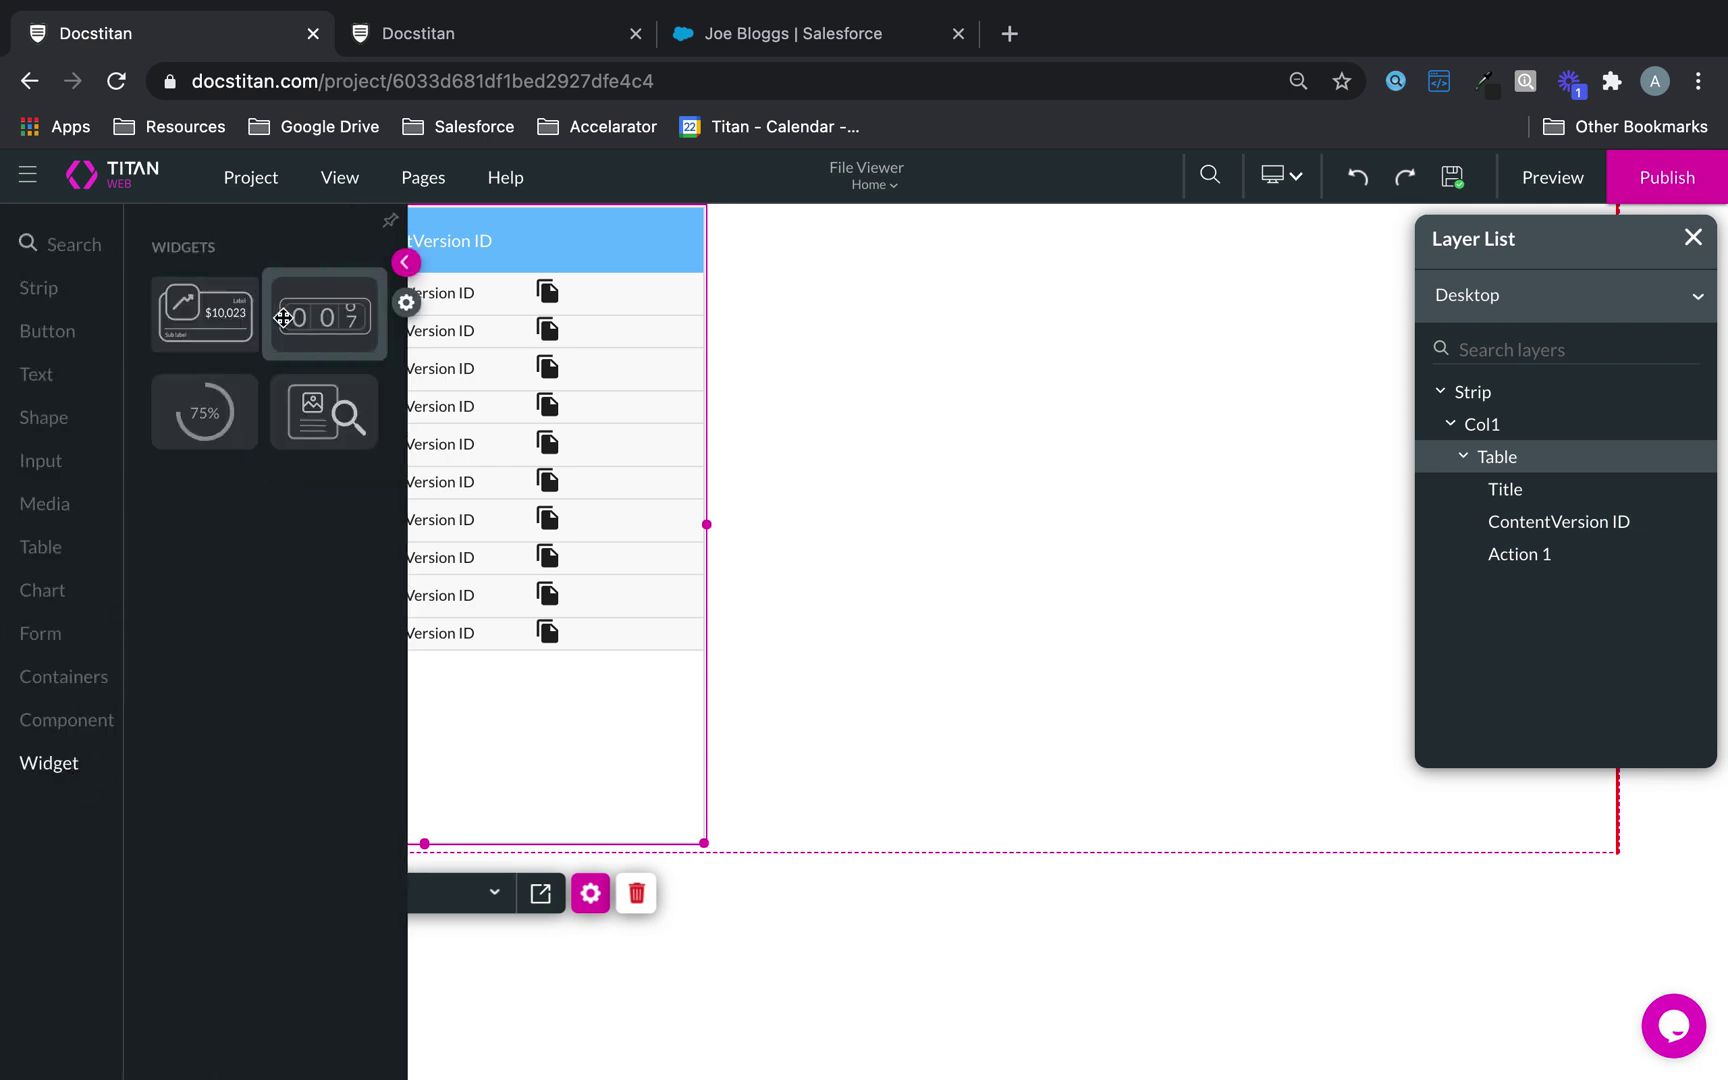
drag(318, 410, 857, 283)
drag(931, 368, 1528, 818)
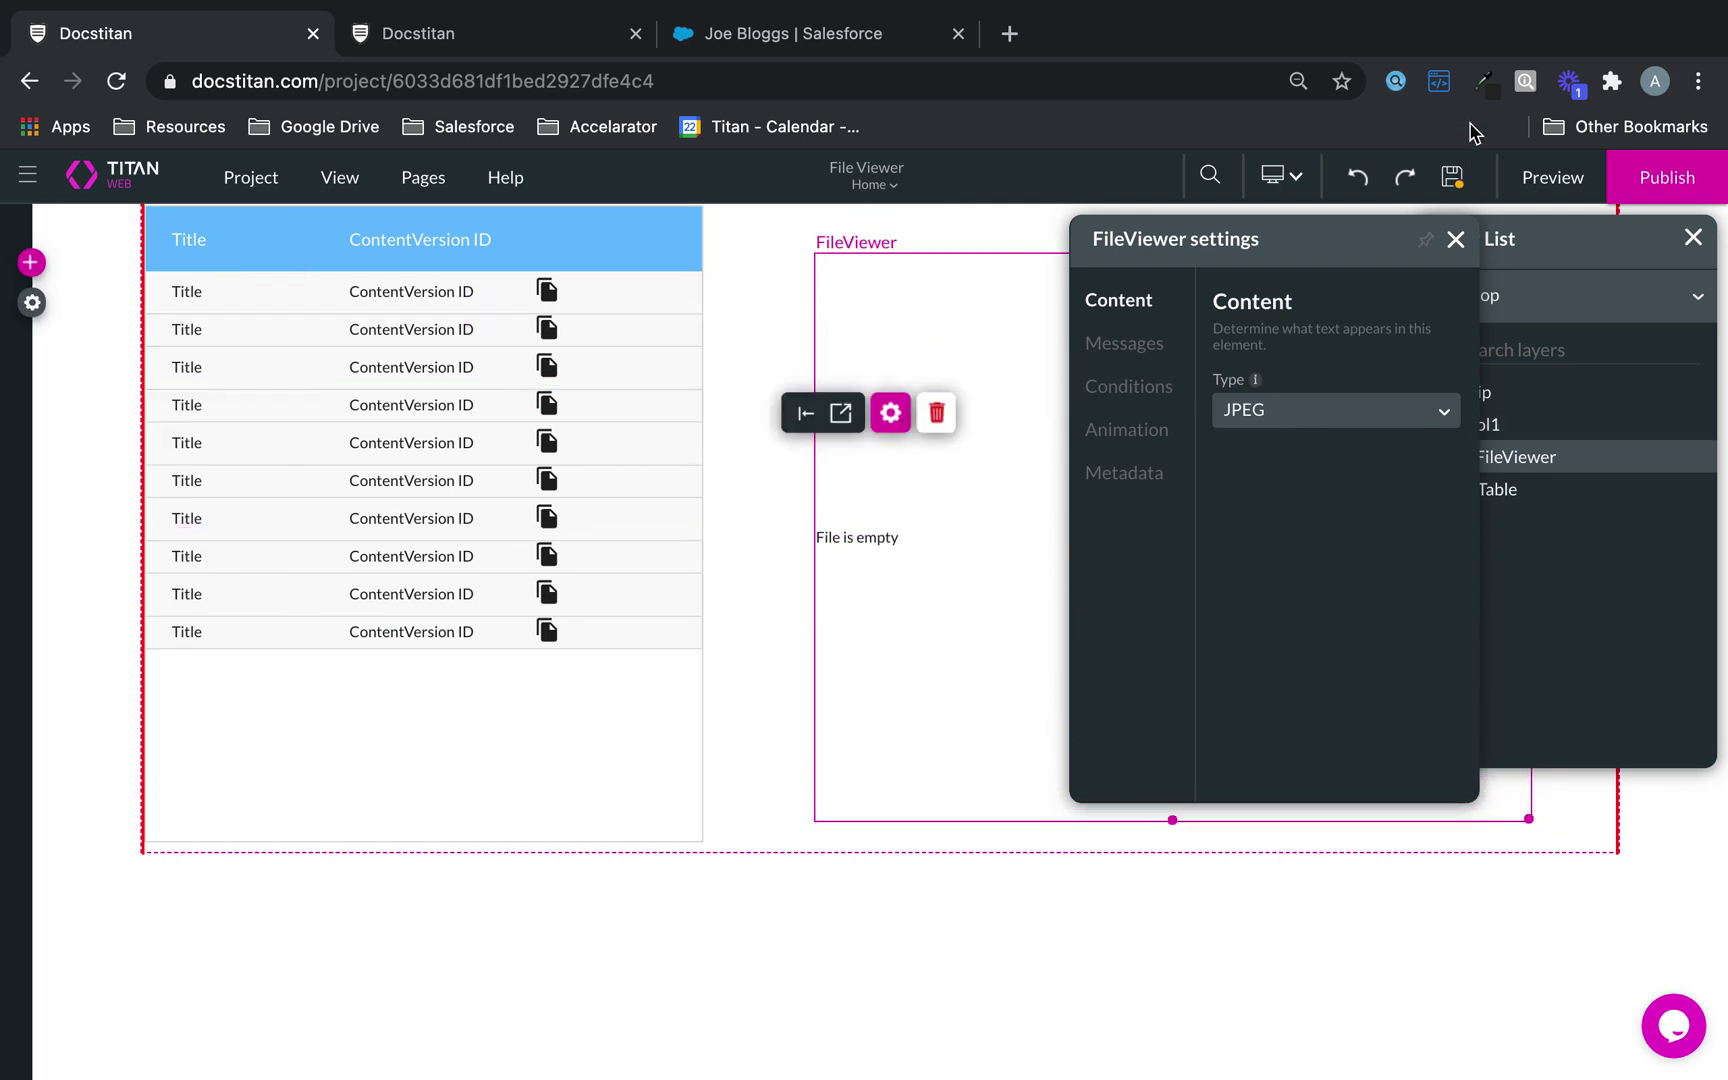
click(1318, 415)
Set the FileViewer type to PDF and review its Message, Conditions, Animation and Metadata tabs.
scroll(1342, 586, down, 3)
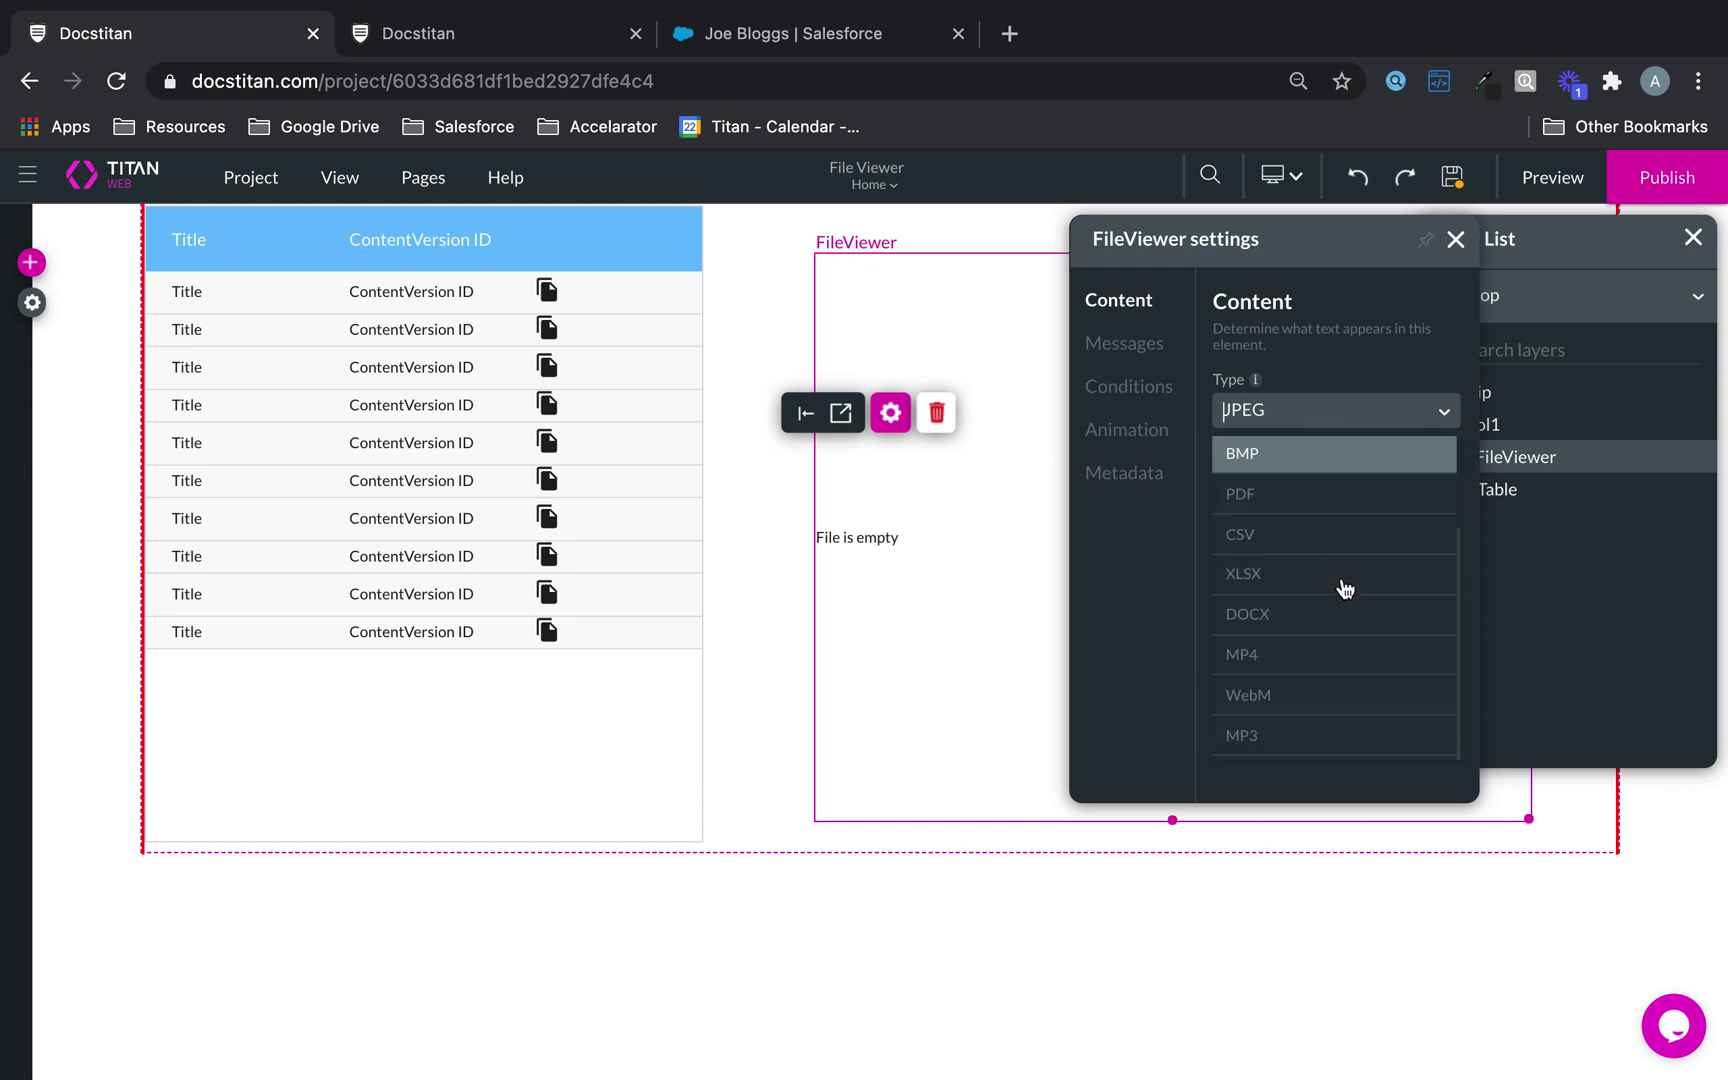
click(1340, 515)
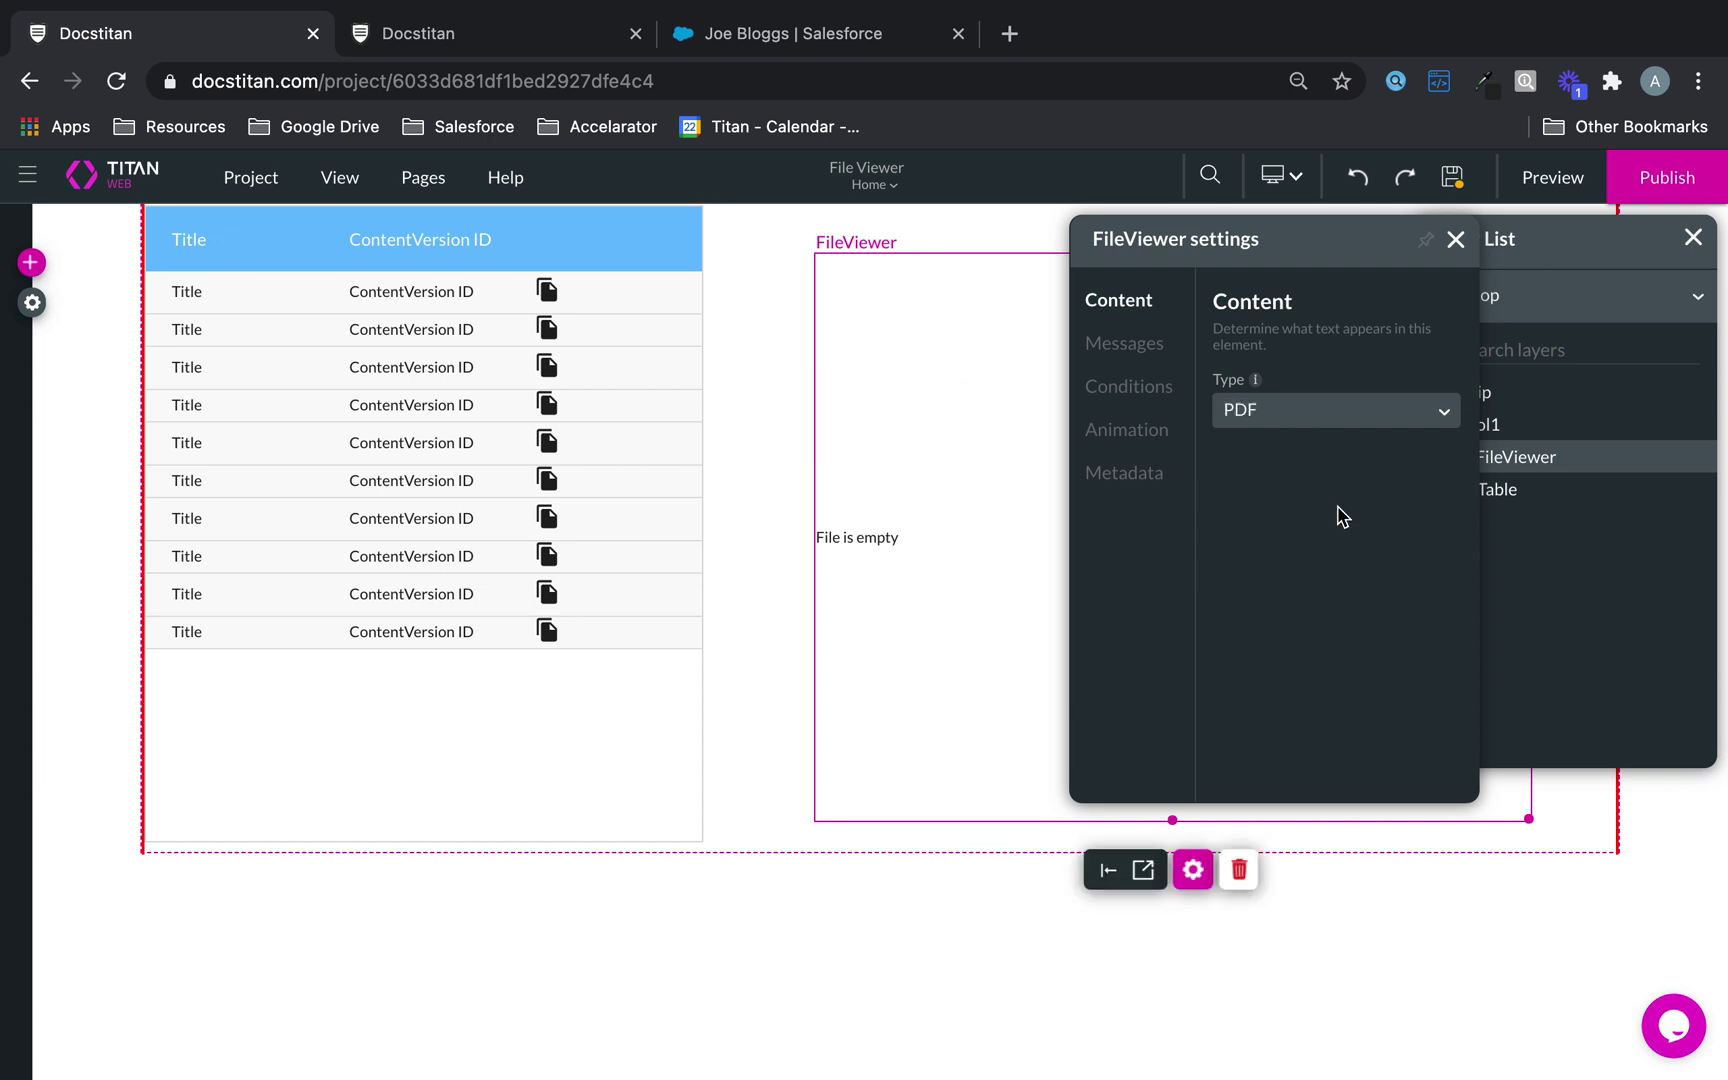
click(1130, 355)
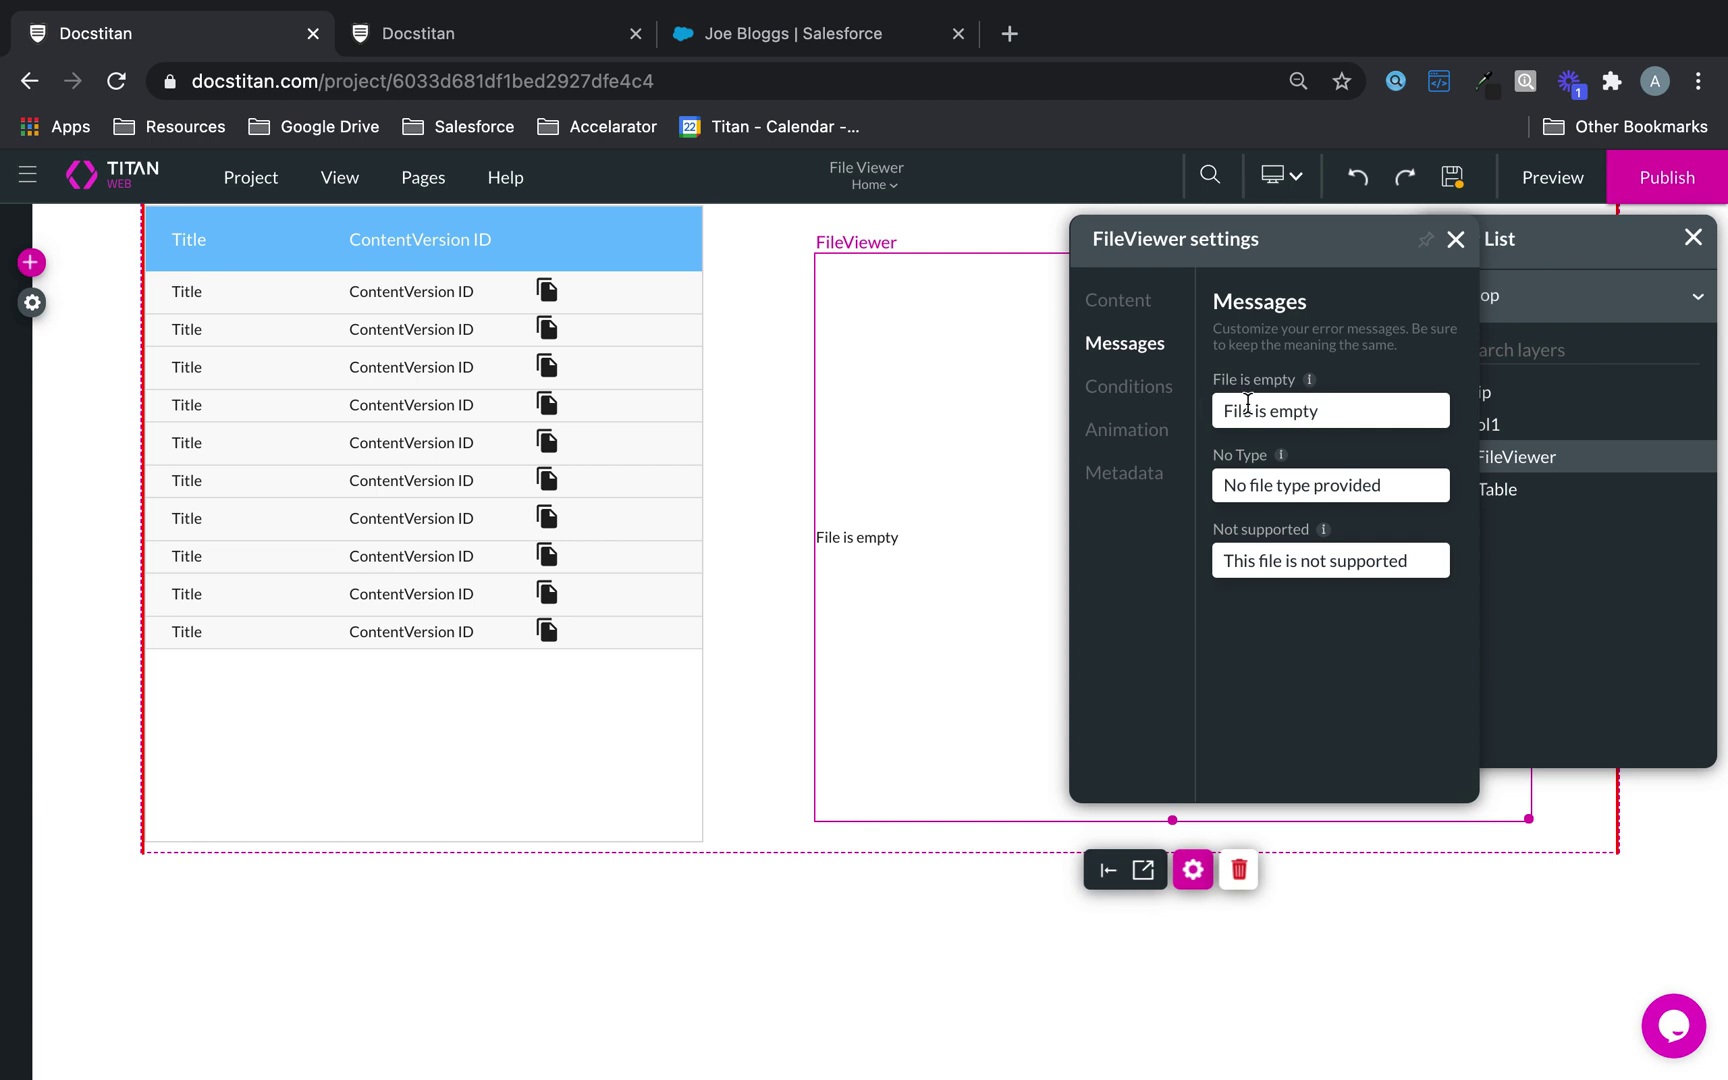
click(1150, 390)
click(1142, 436)
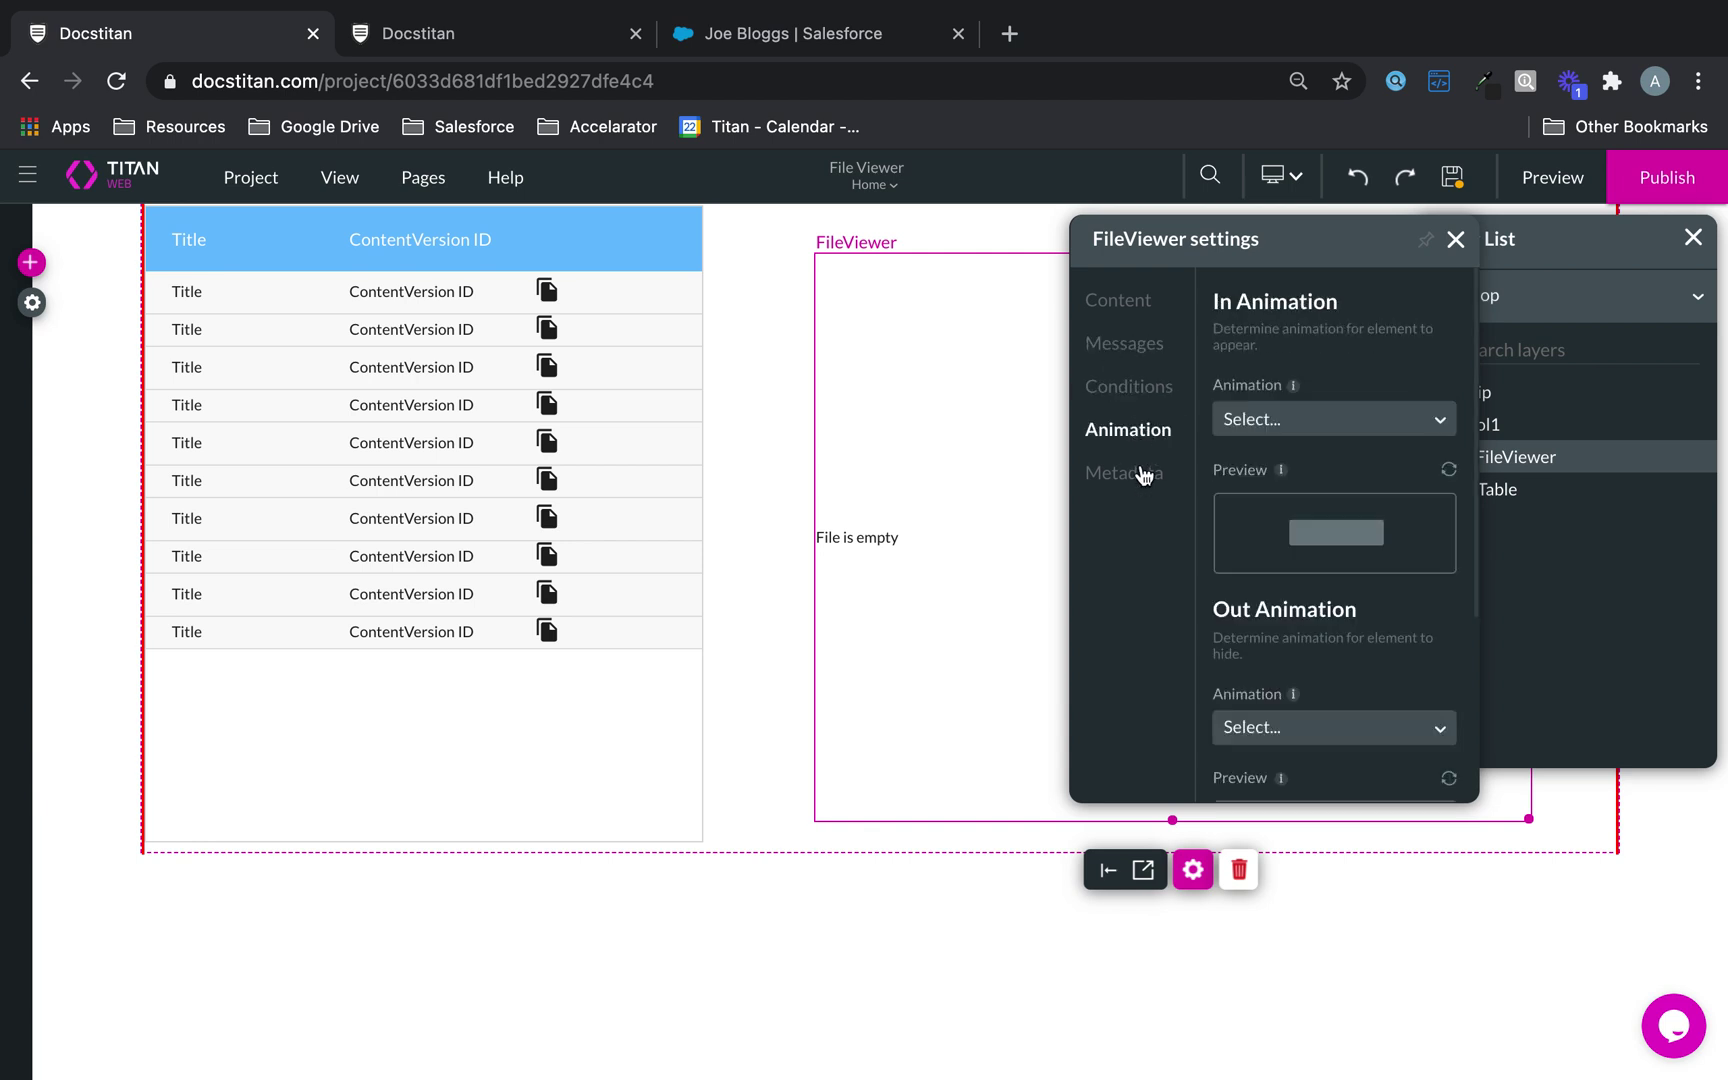
click(1142, 474)
click(1119, 302)
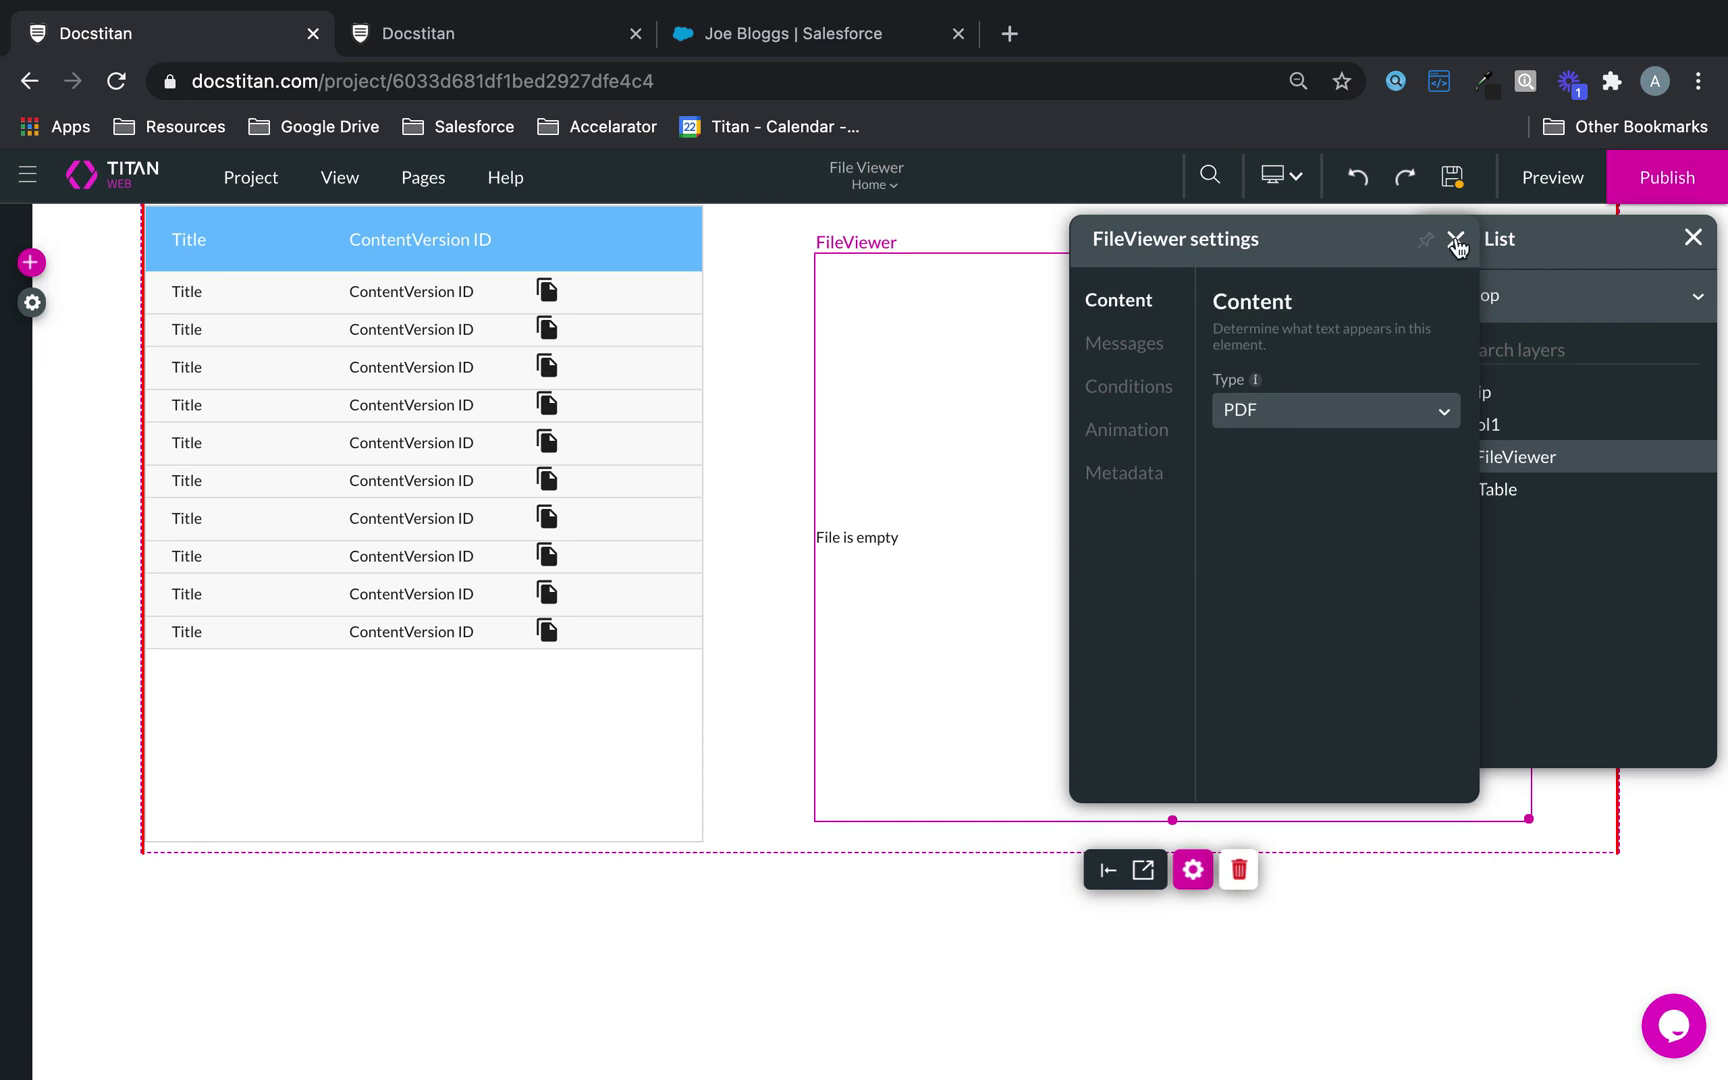
Close the FileViewer settings and layer list, then bring up the project settings.
click(1455, 241)
click(1692, 237)
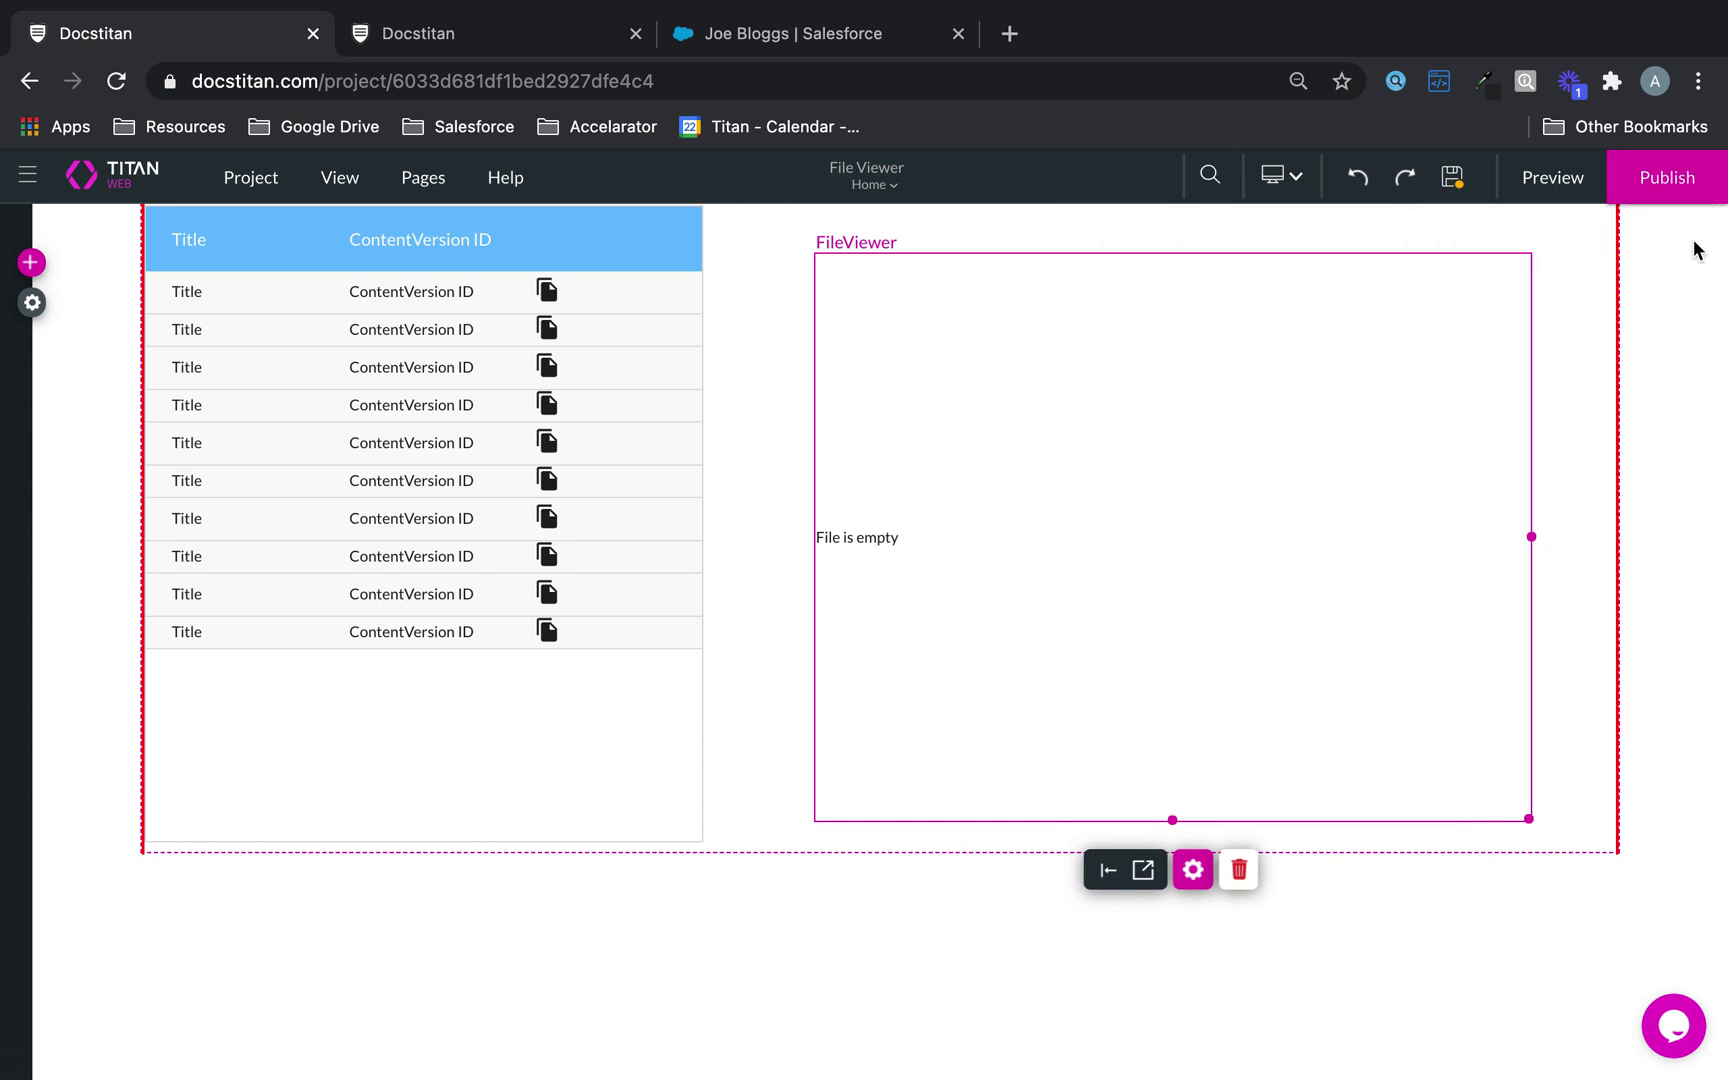
click(36, 302)
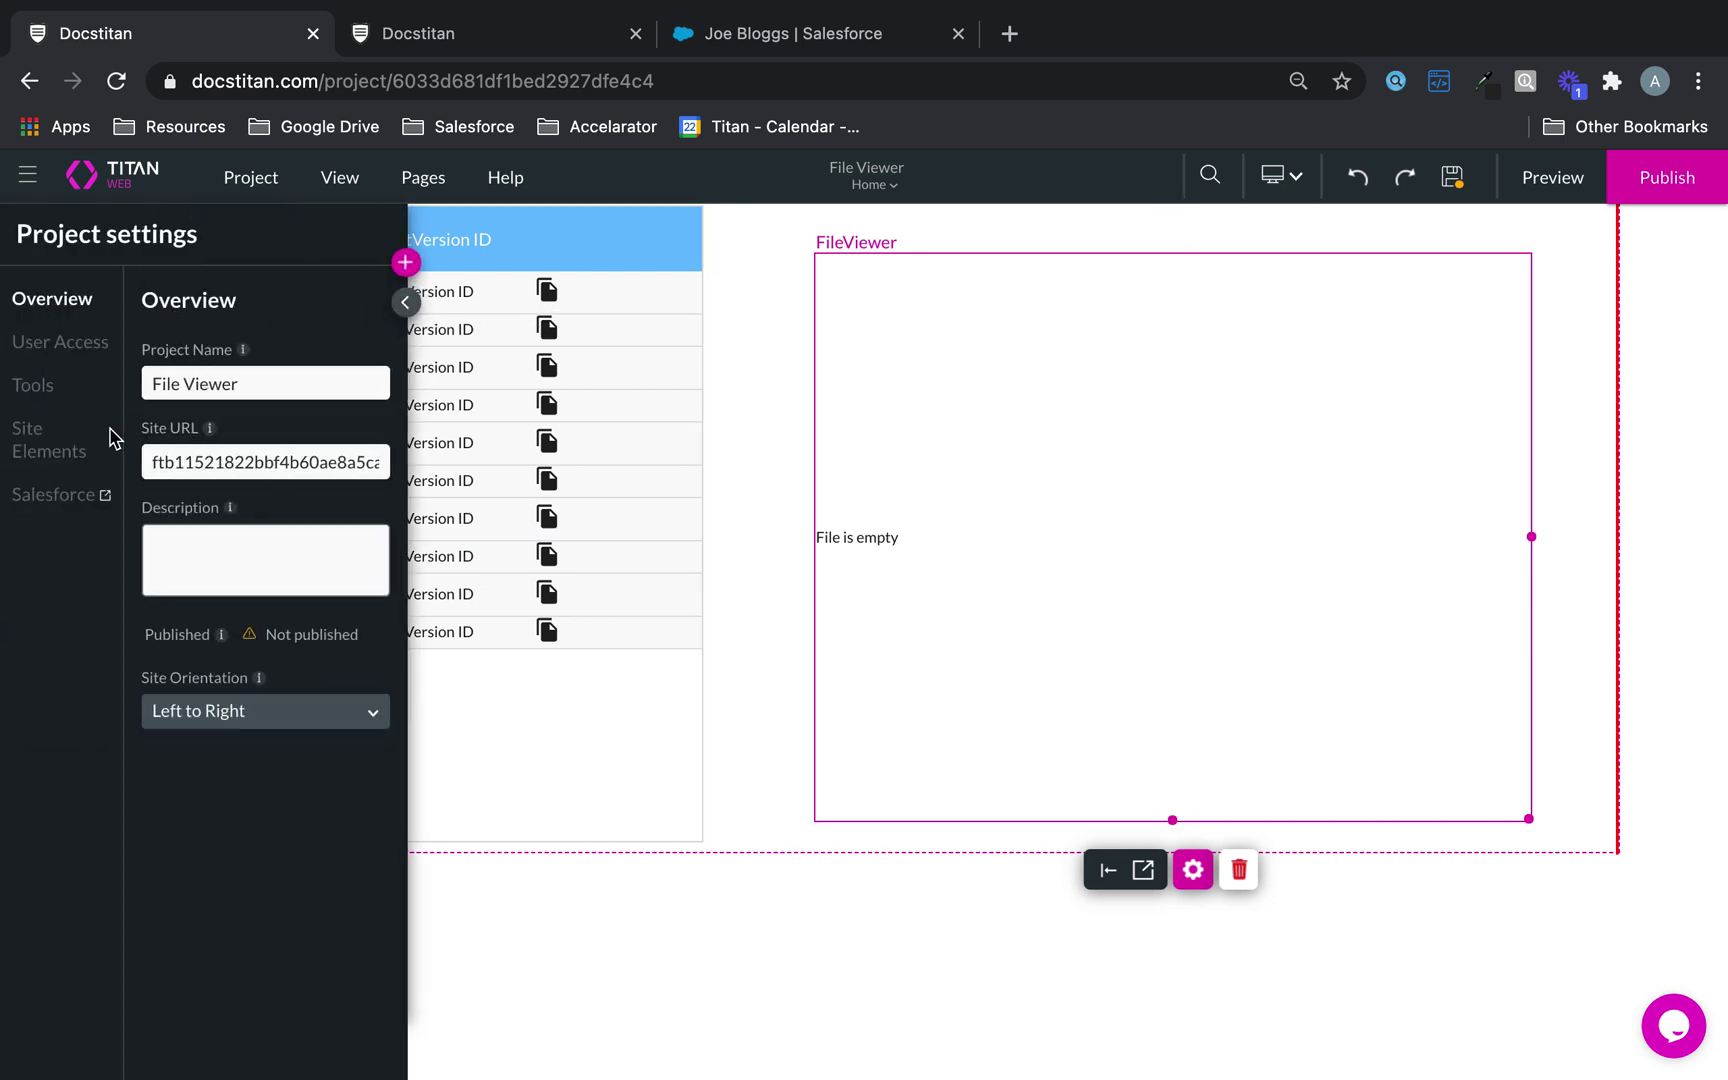
Add a static custom variable named fileid under Tools and apply it.
click(42, 390)
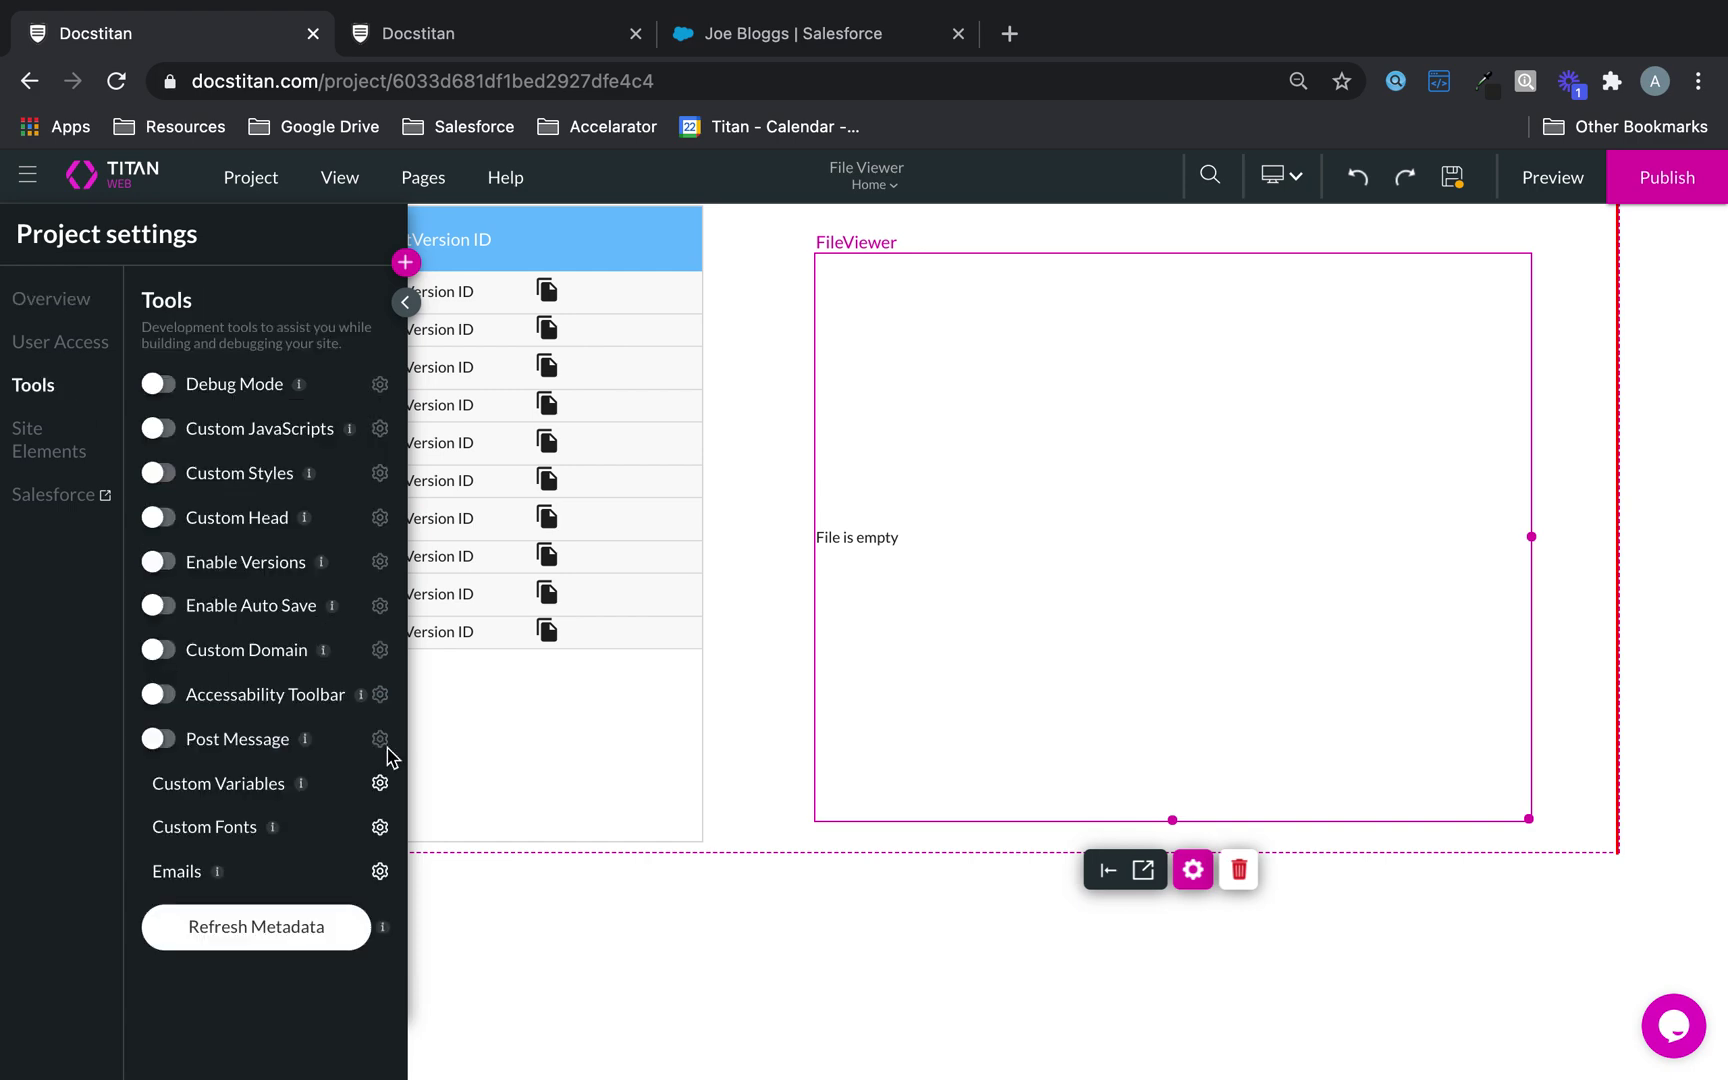
click(380, 784)
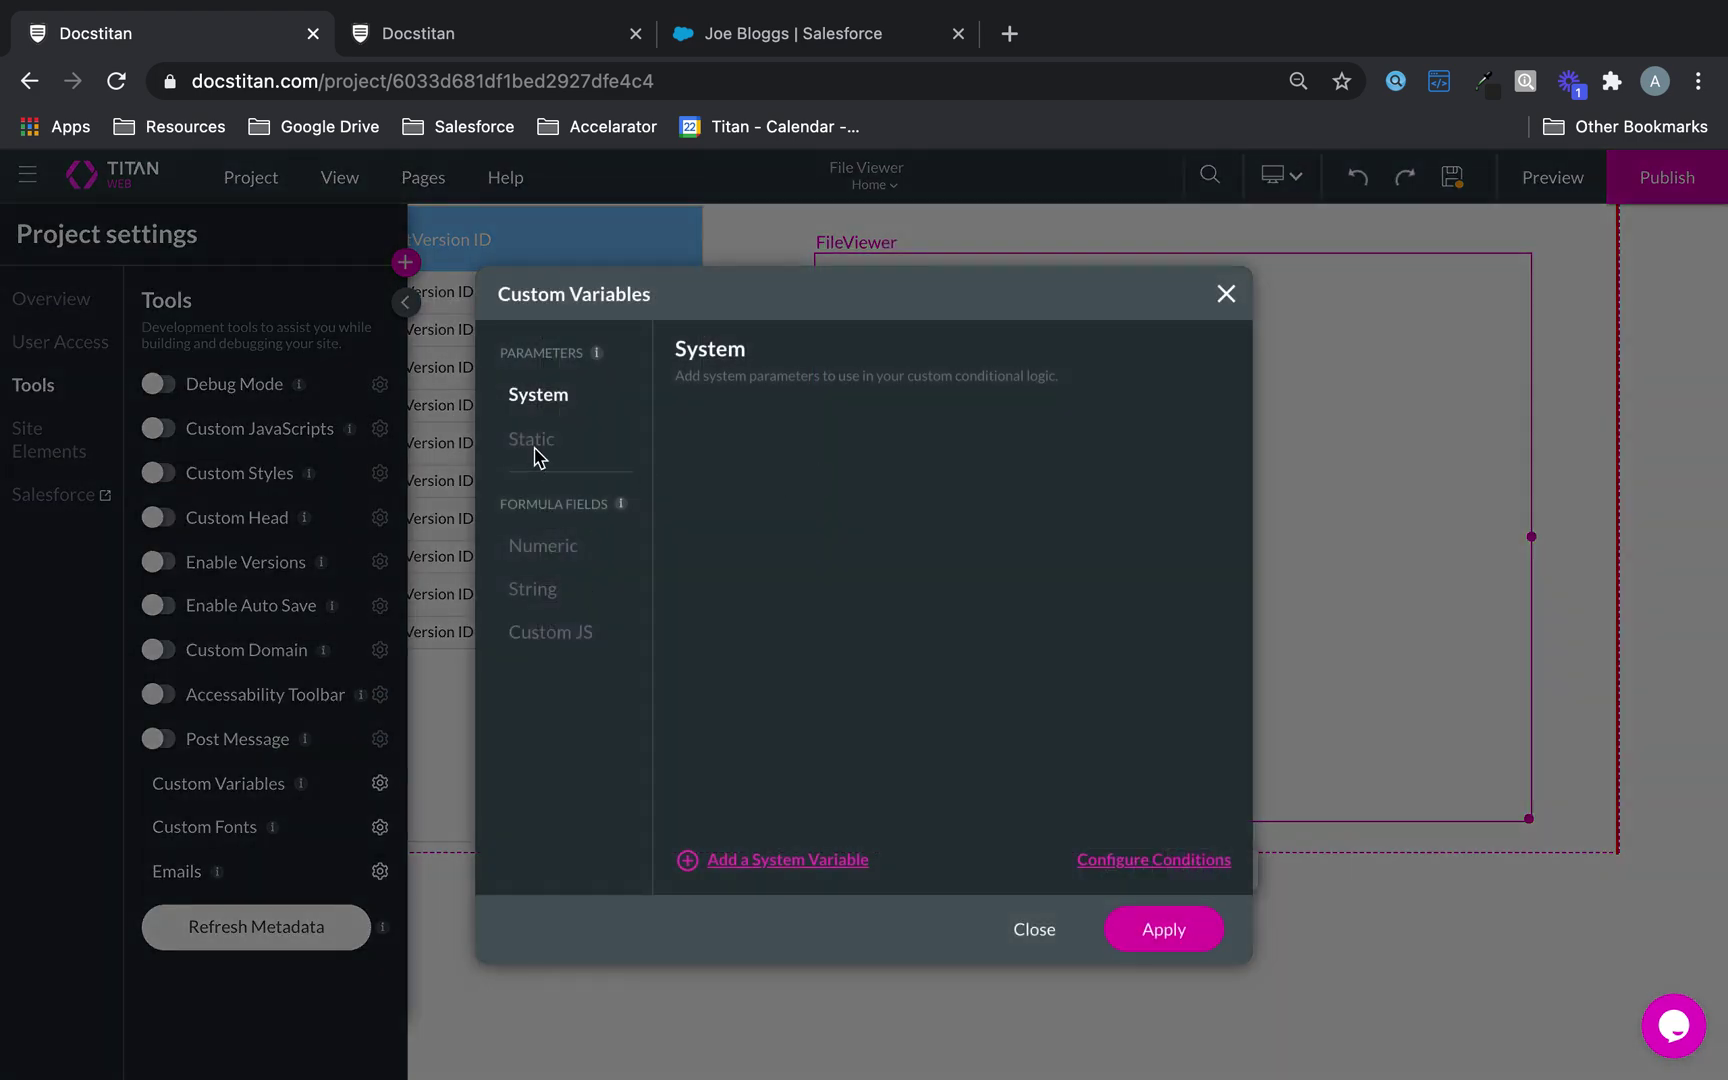
click(540, 442)
click(775, 862)
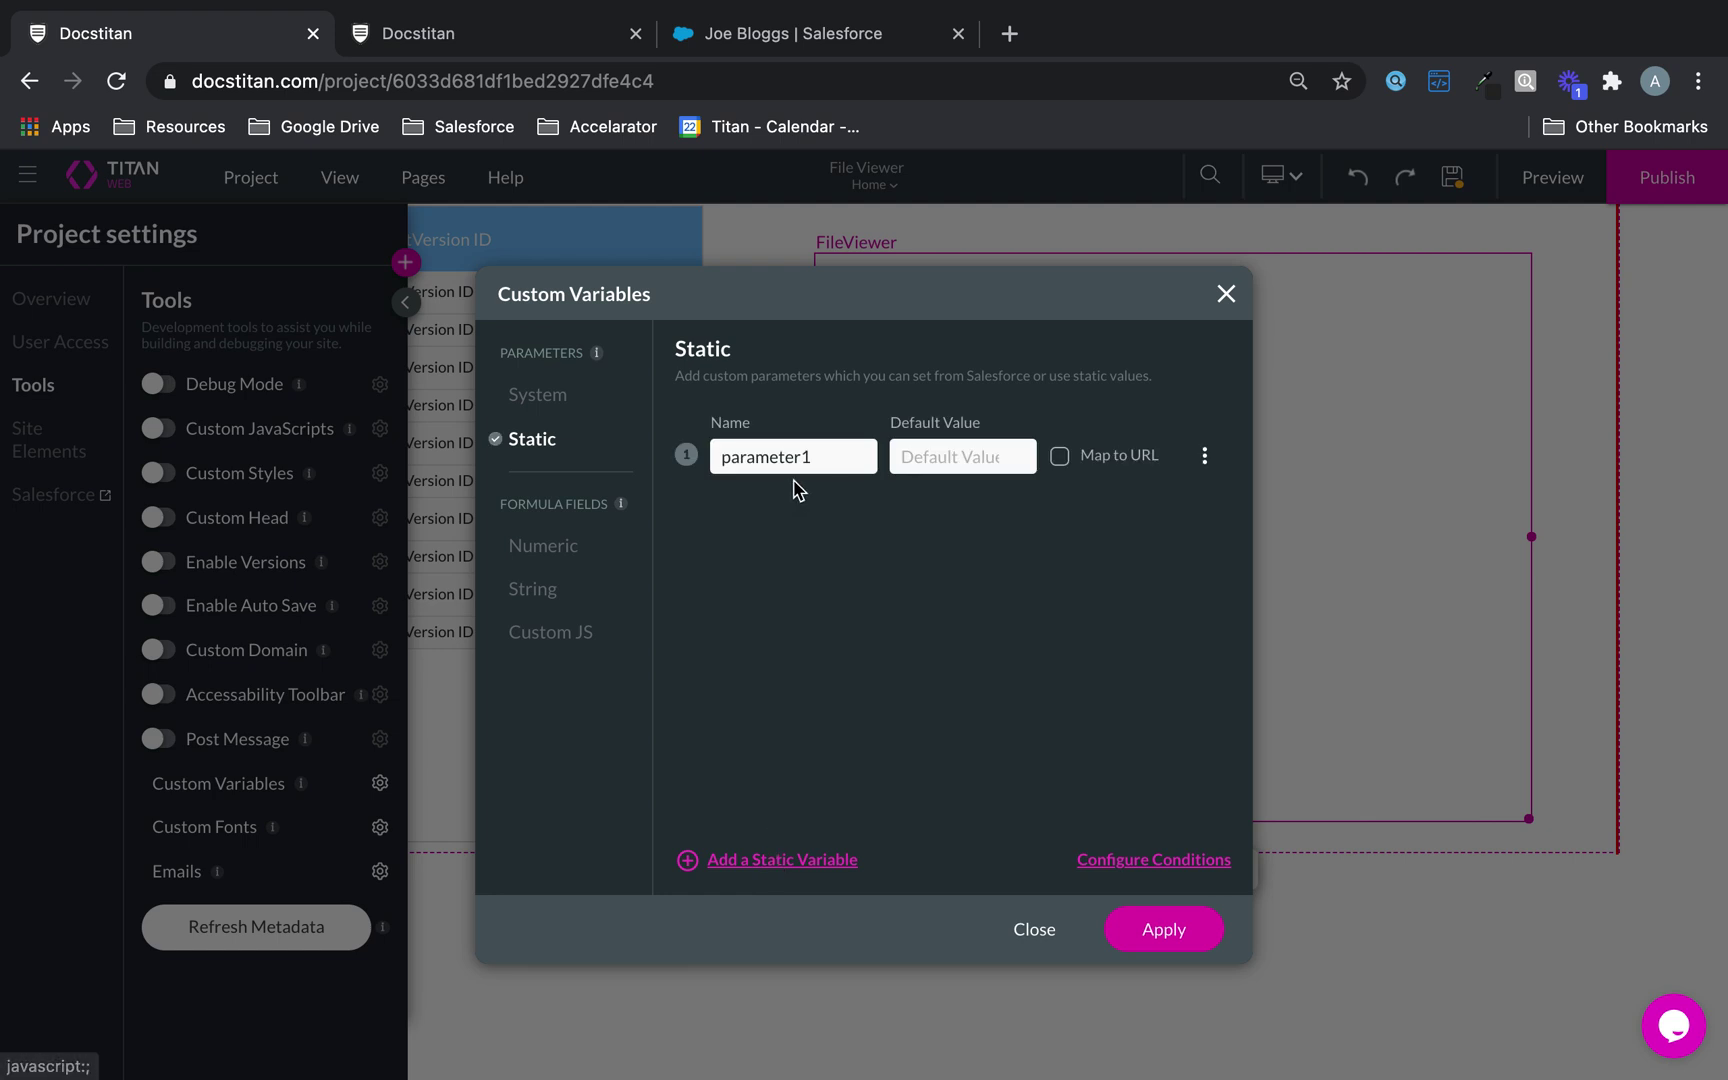
text(fileid)
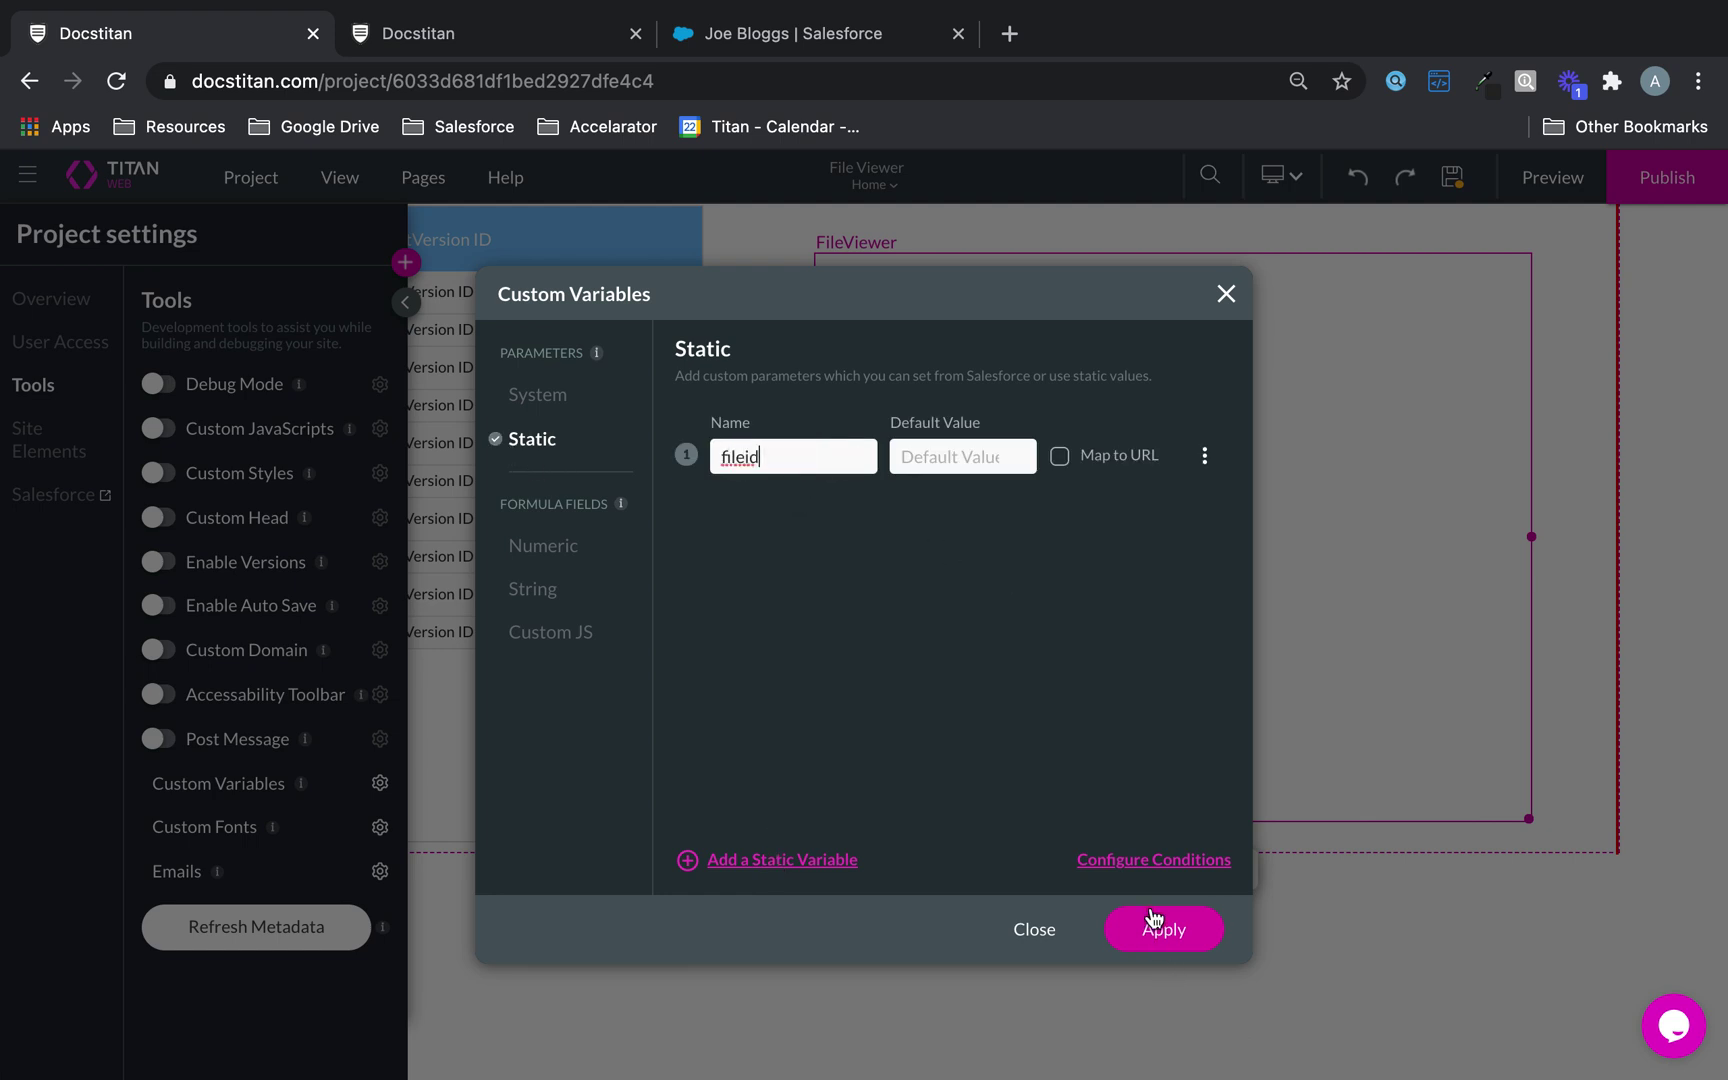
click(1150, 929)
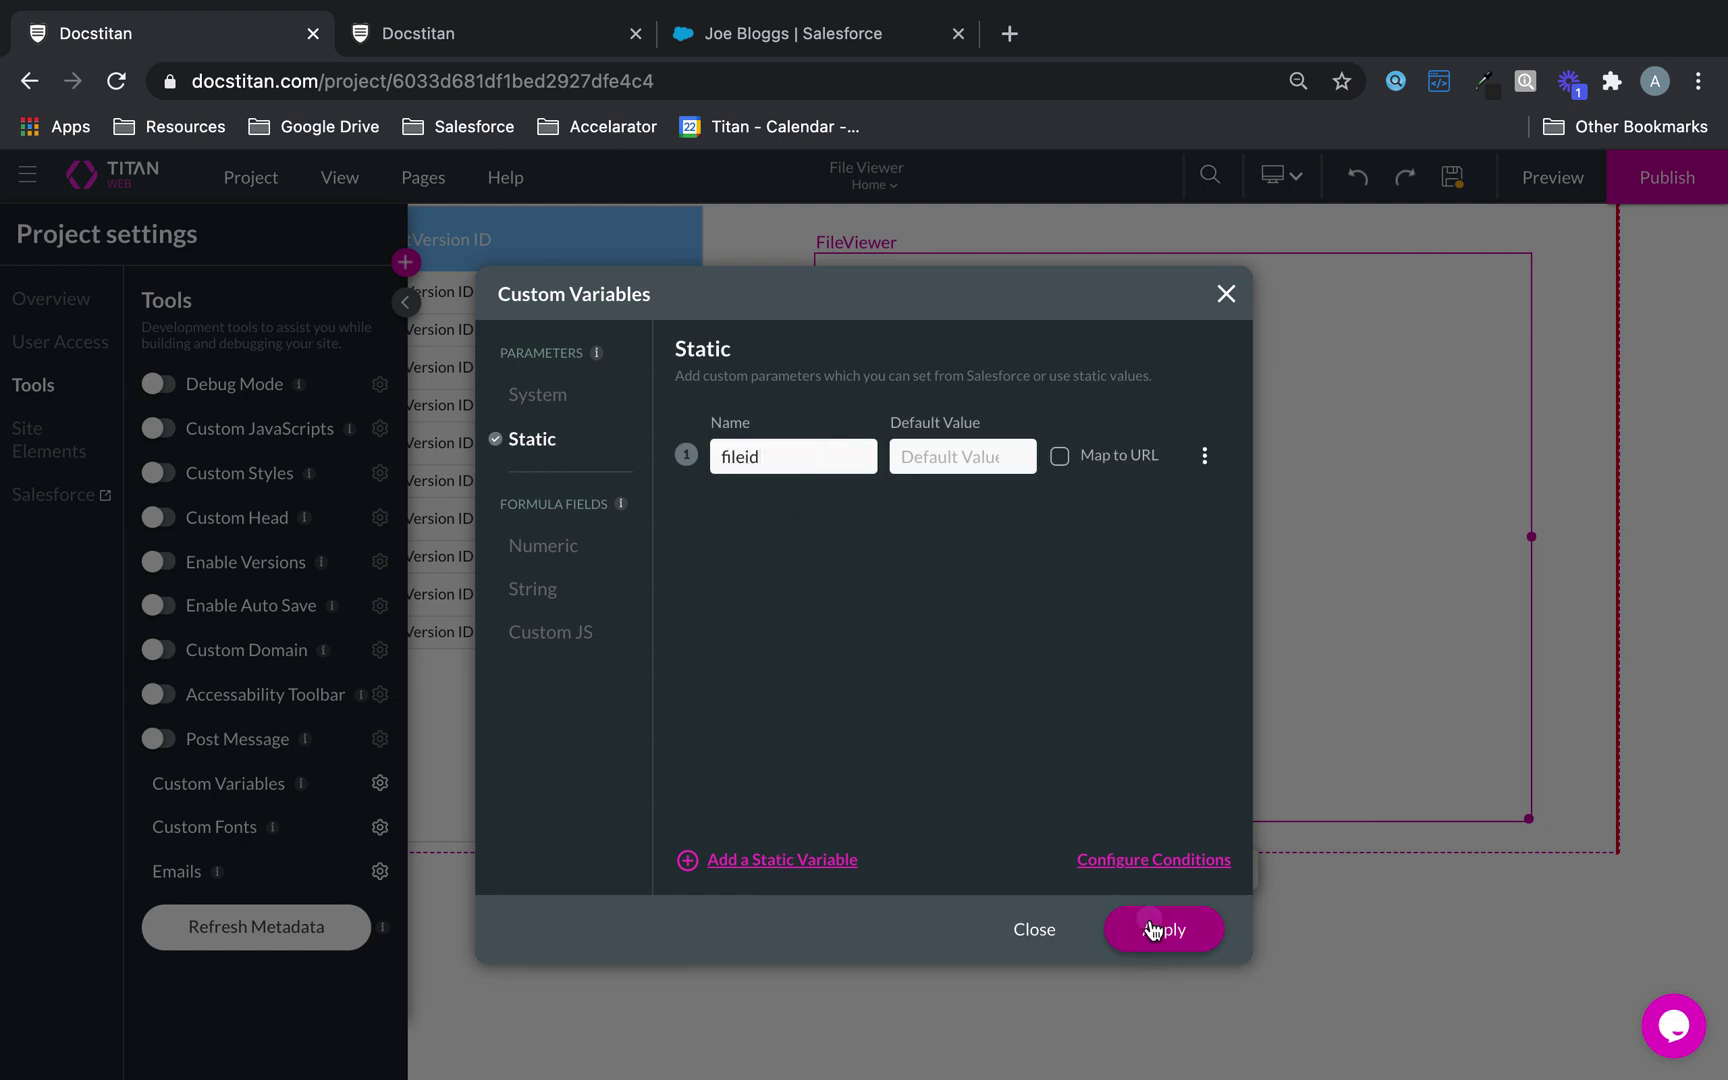
click(632, 351)
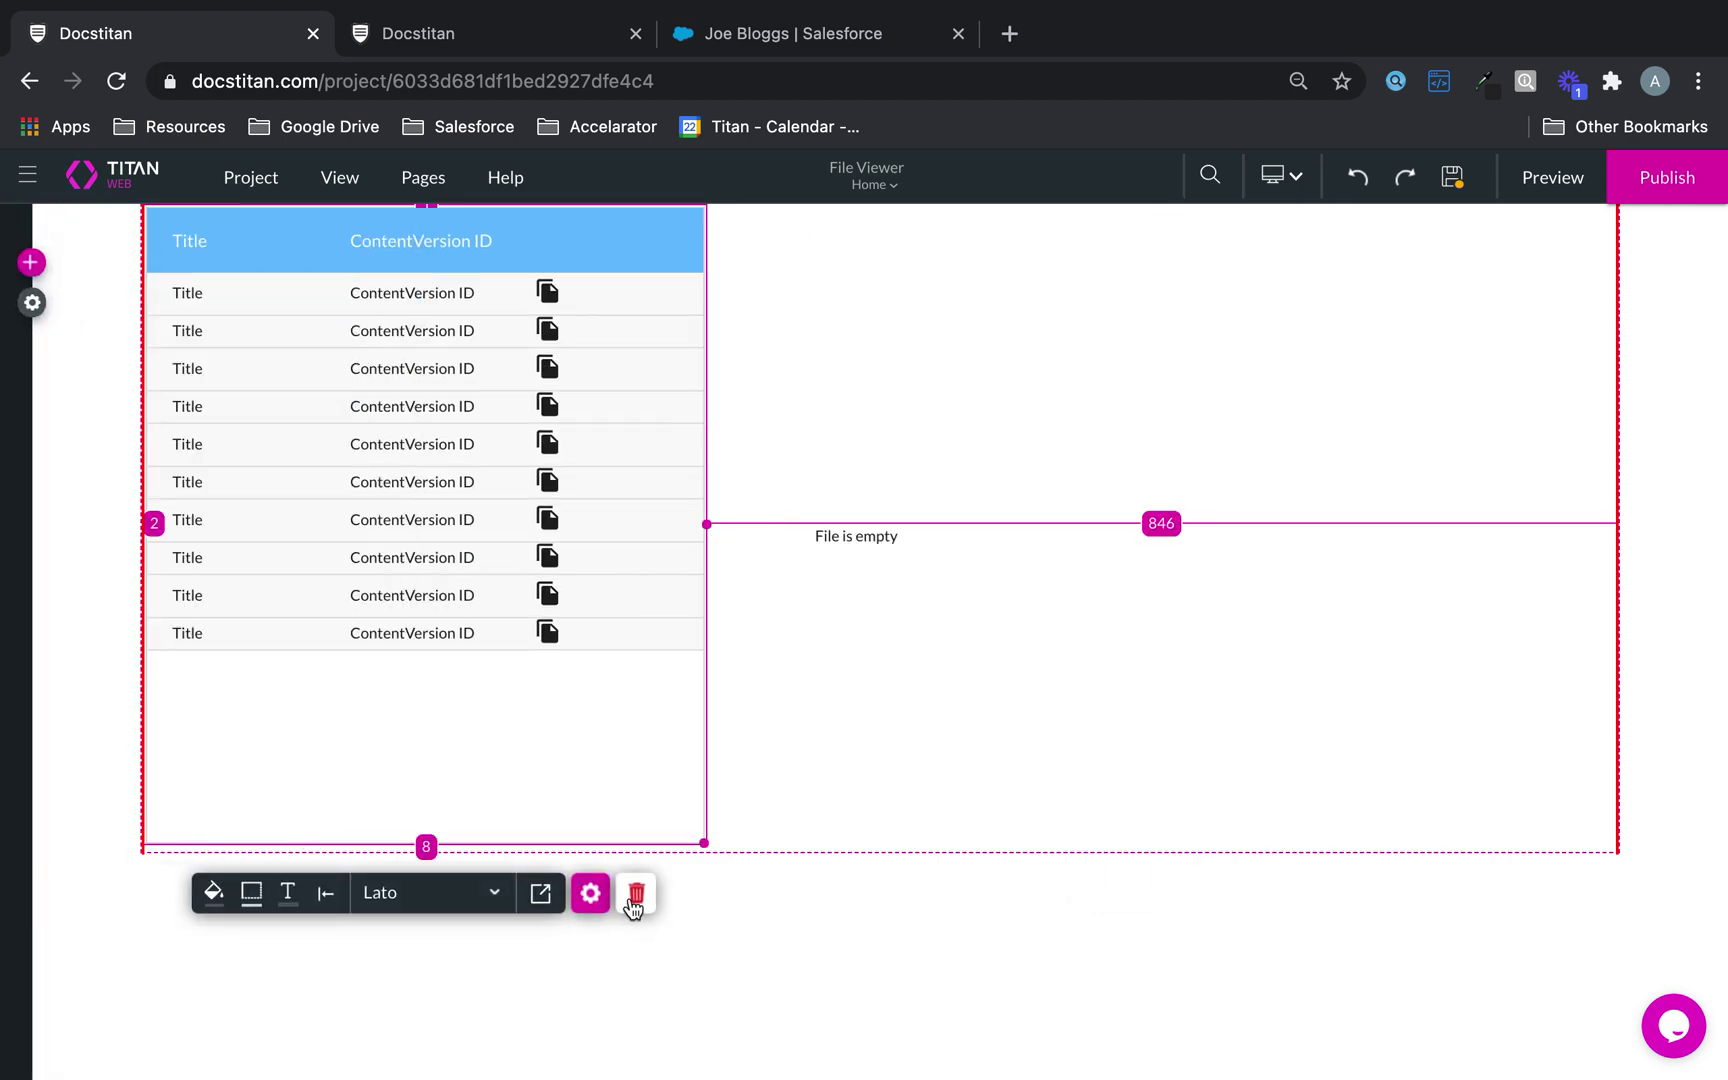
Make the table's file icon on-click action affect the fileid variable.
click(591, 893)
click(1420, 400)
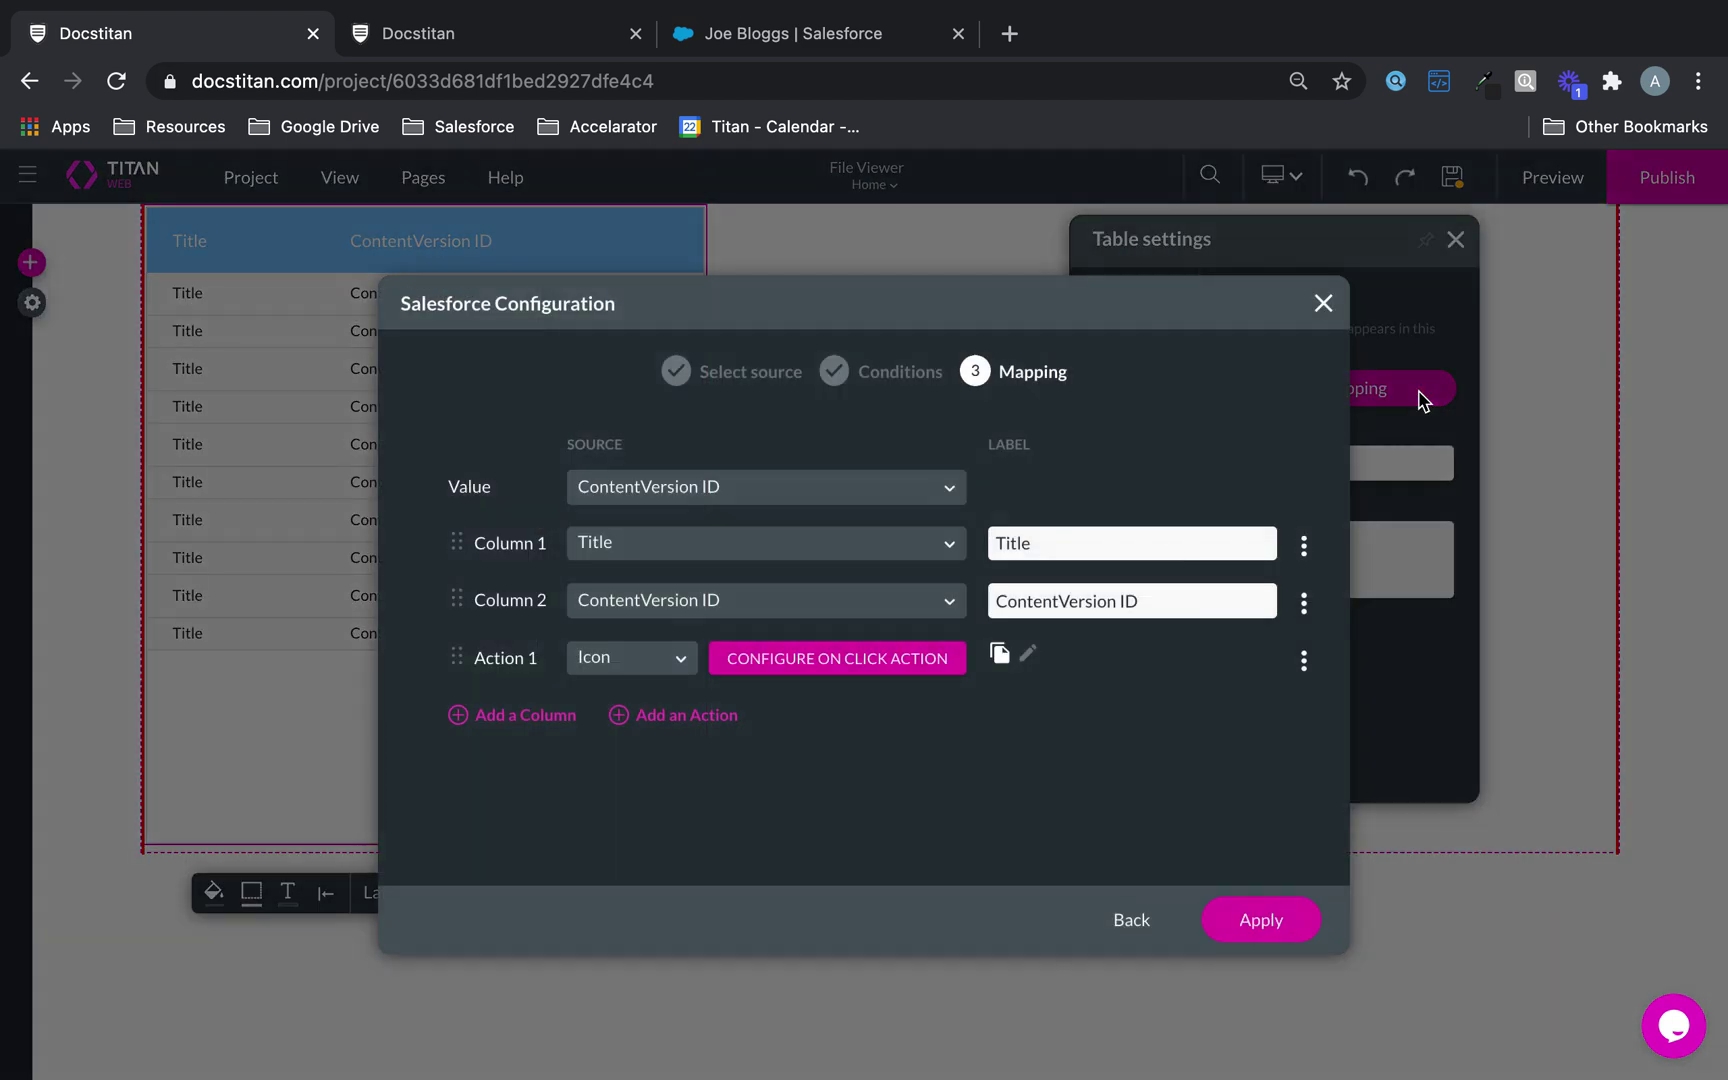
click(948, 663)
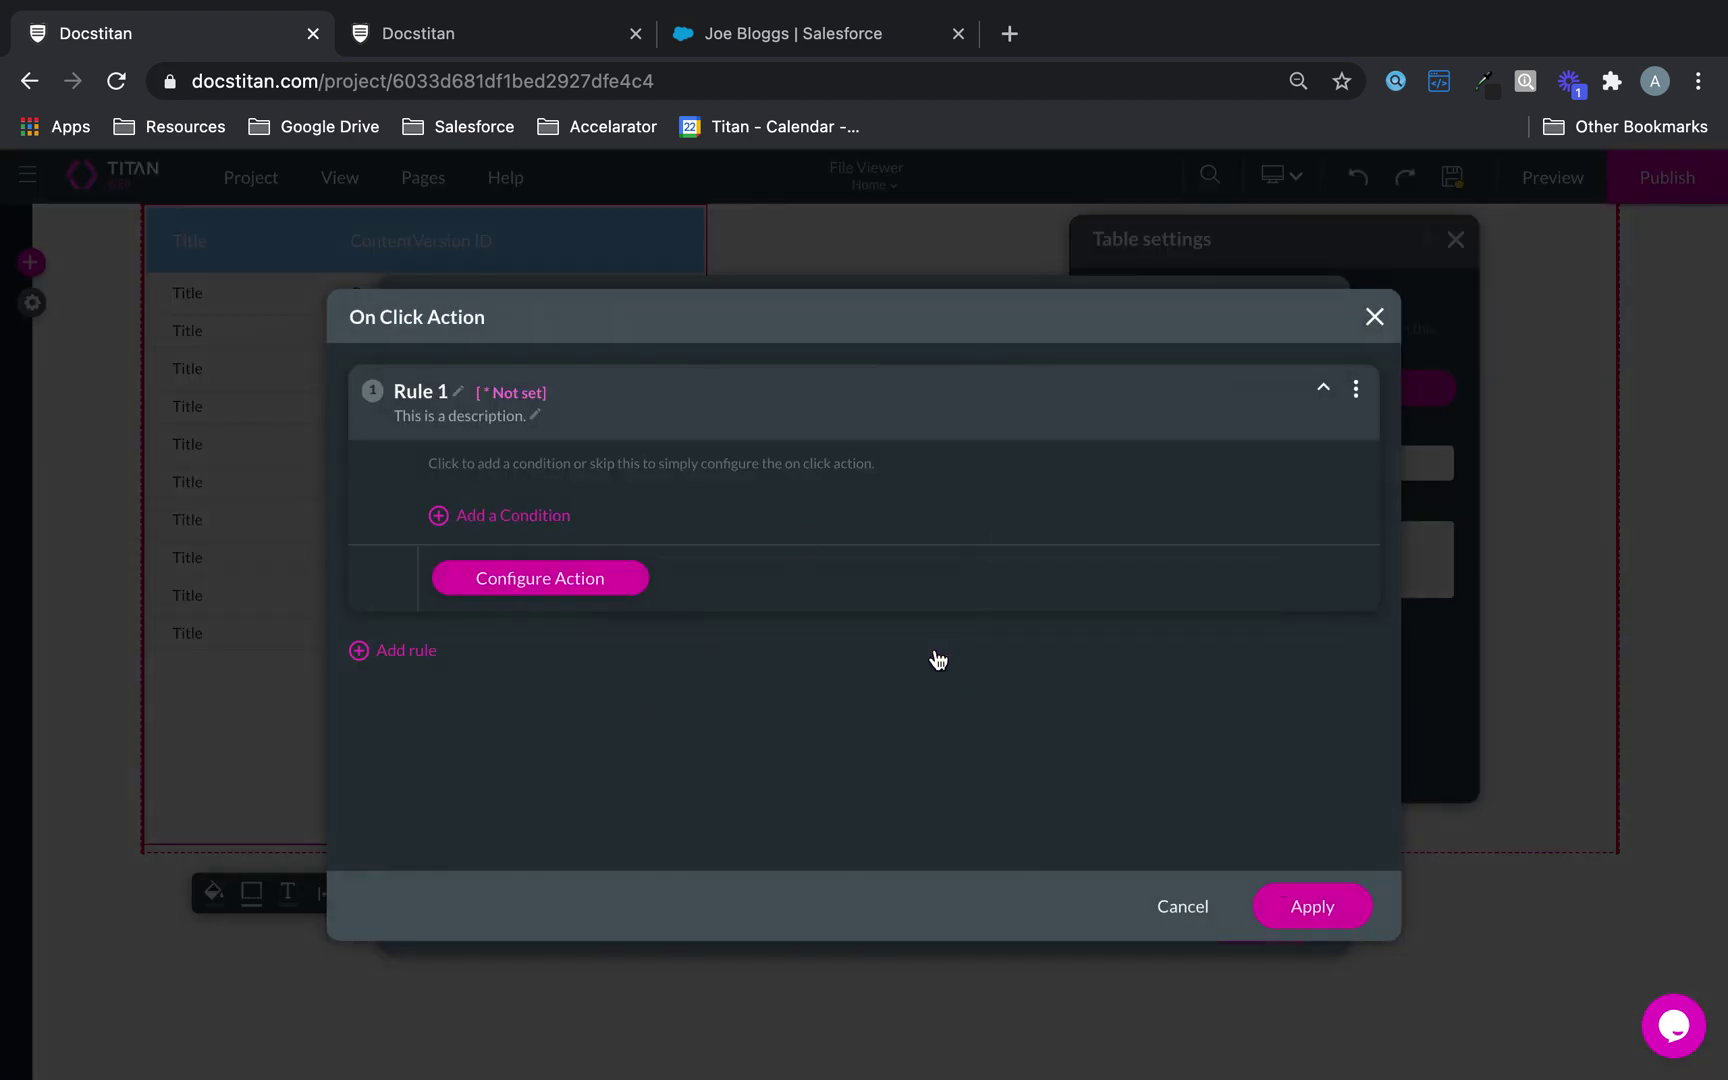
click(535, 588)
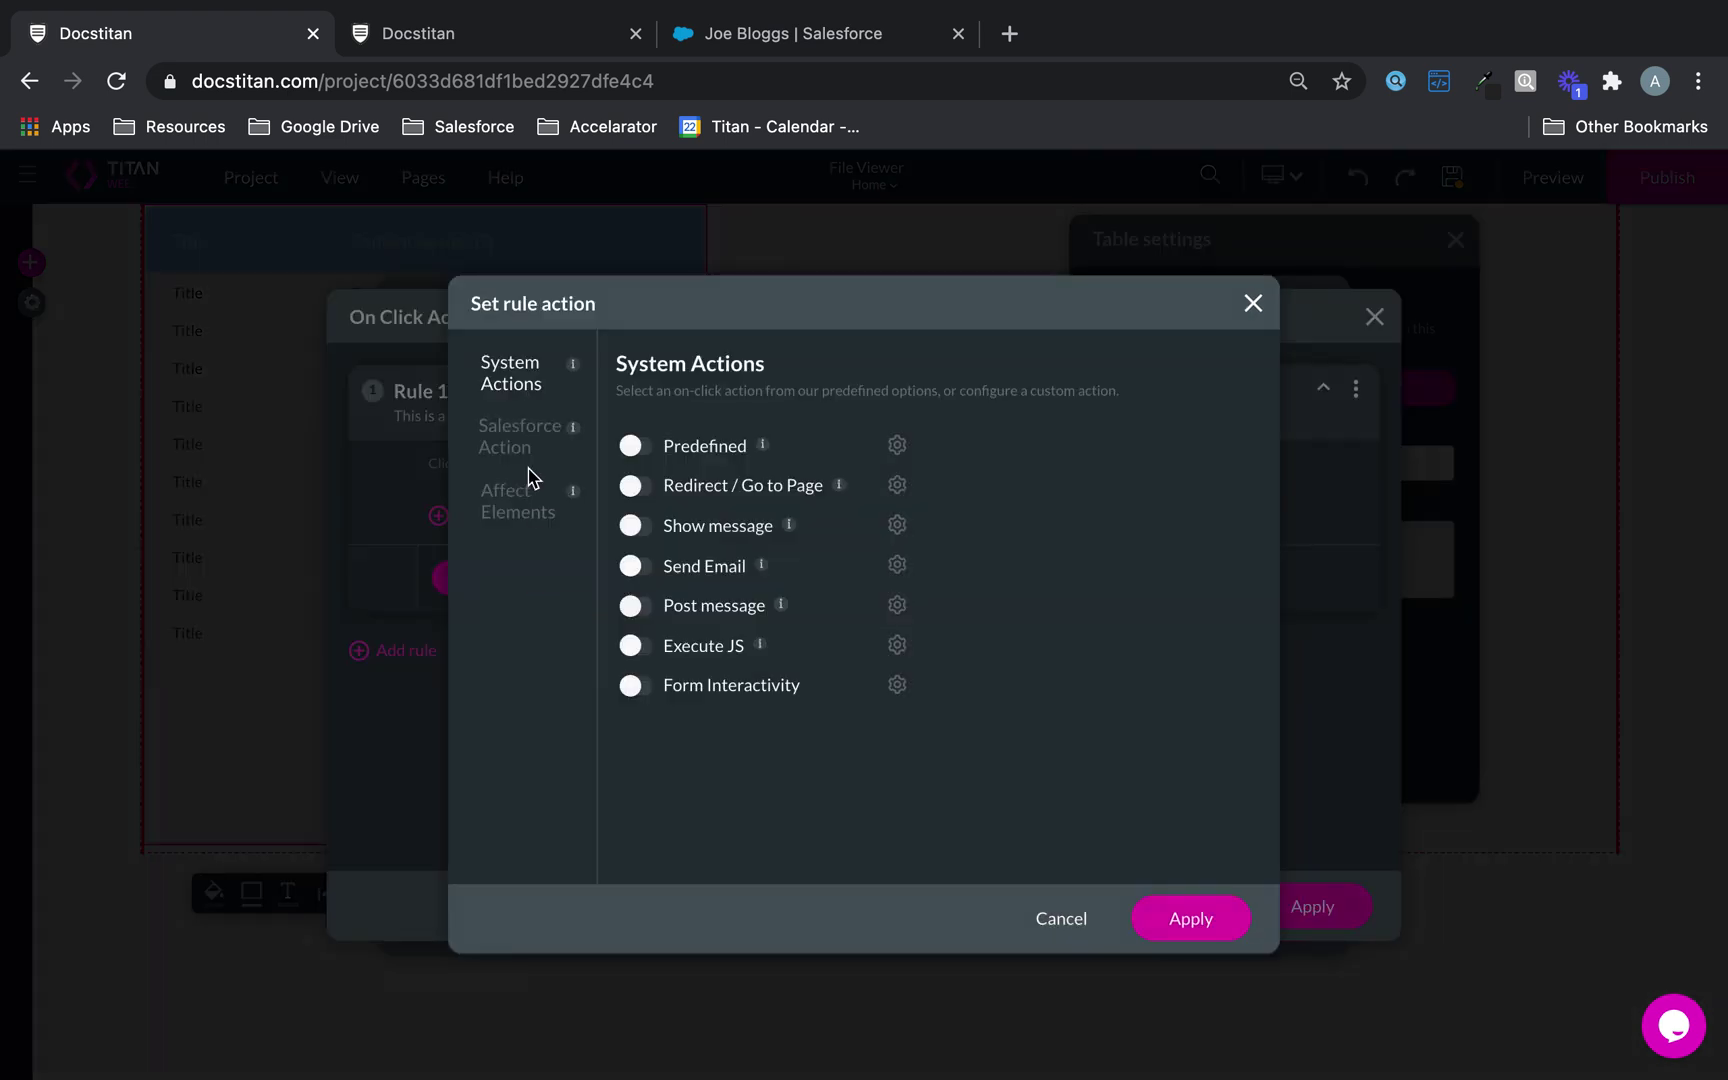
click(522, 494)
click(626, 507)
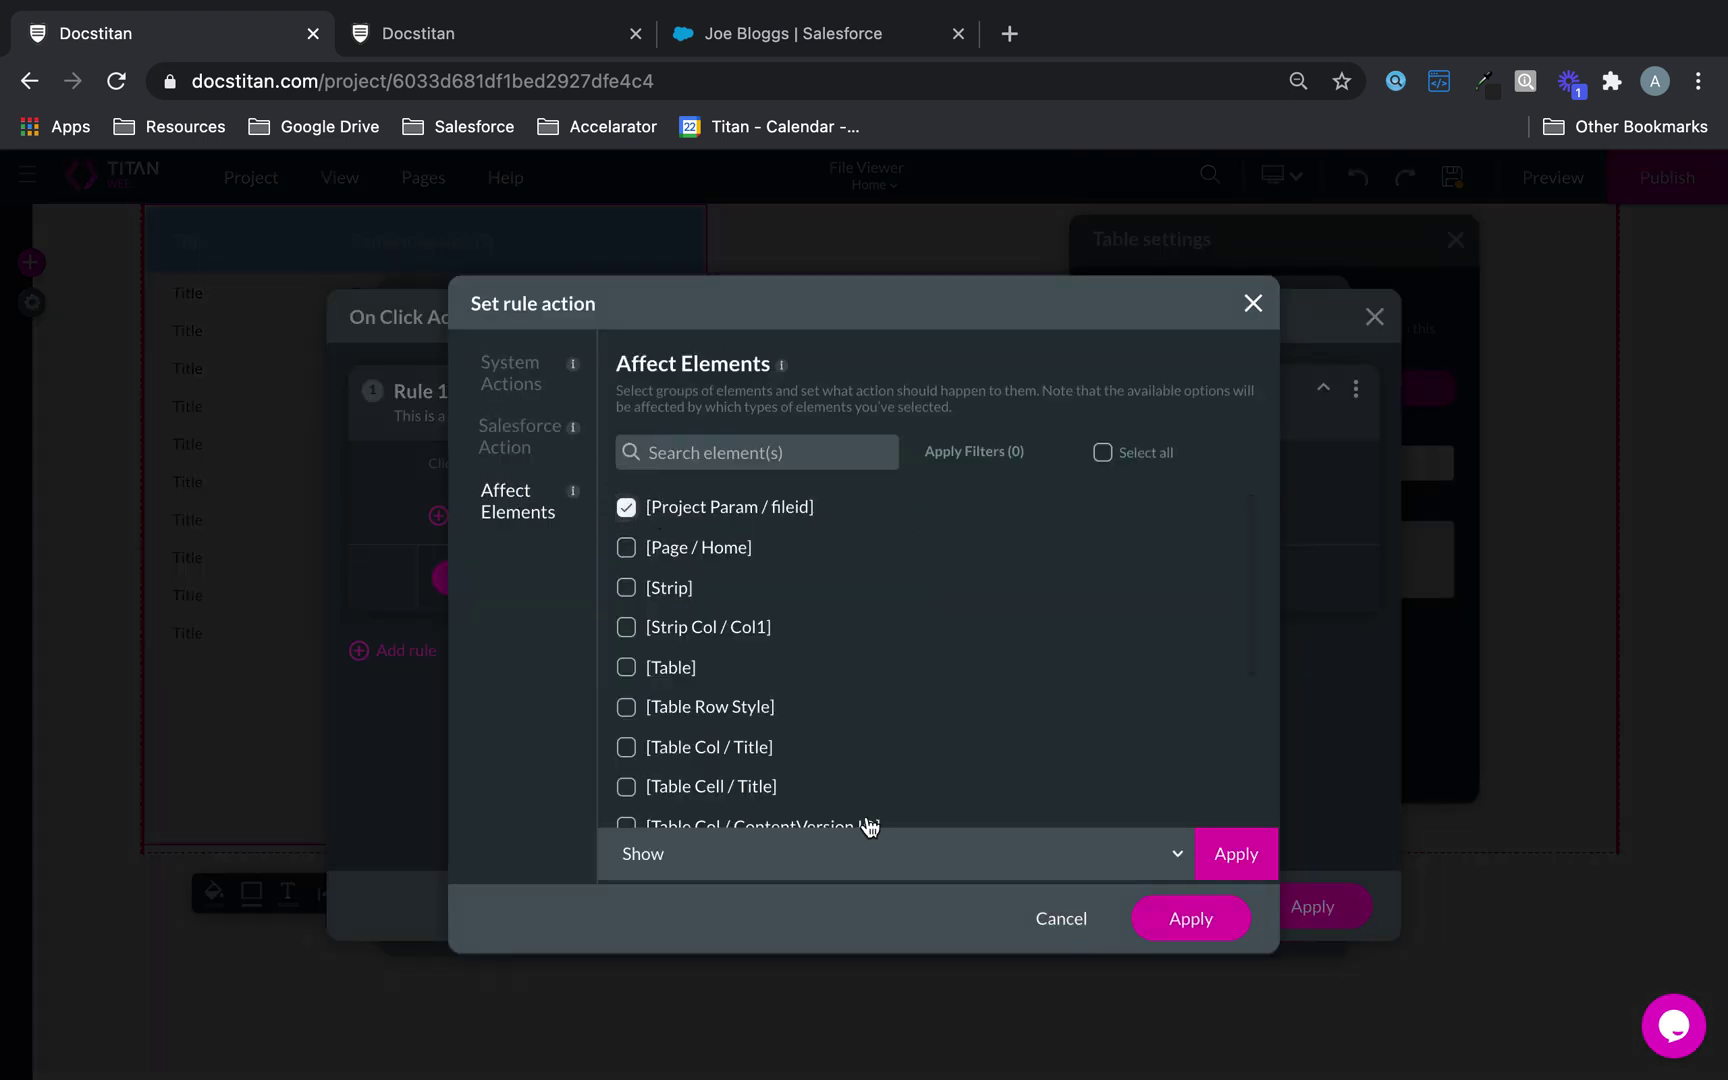
Set fileid from the row's Table Field / Value, then confirm the rule and apply the mapping.
click(798, 850)
scroll(791, 694, down, 5)
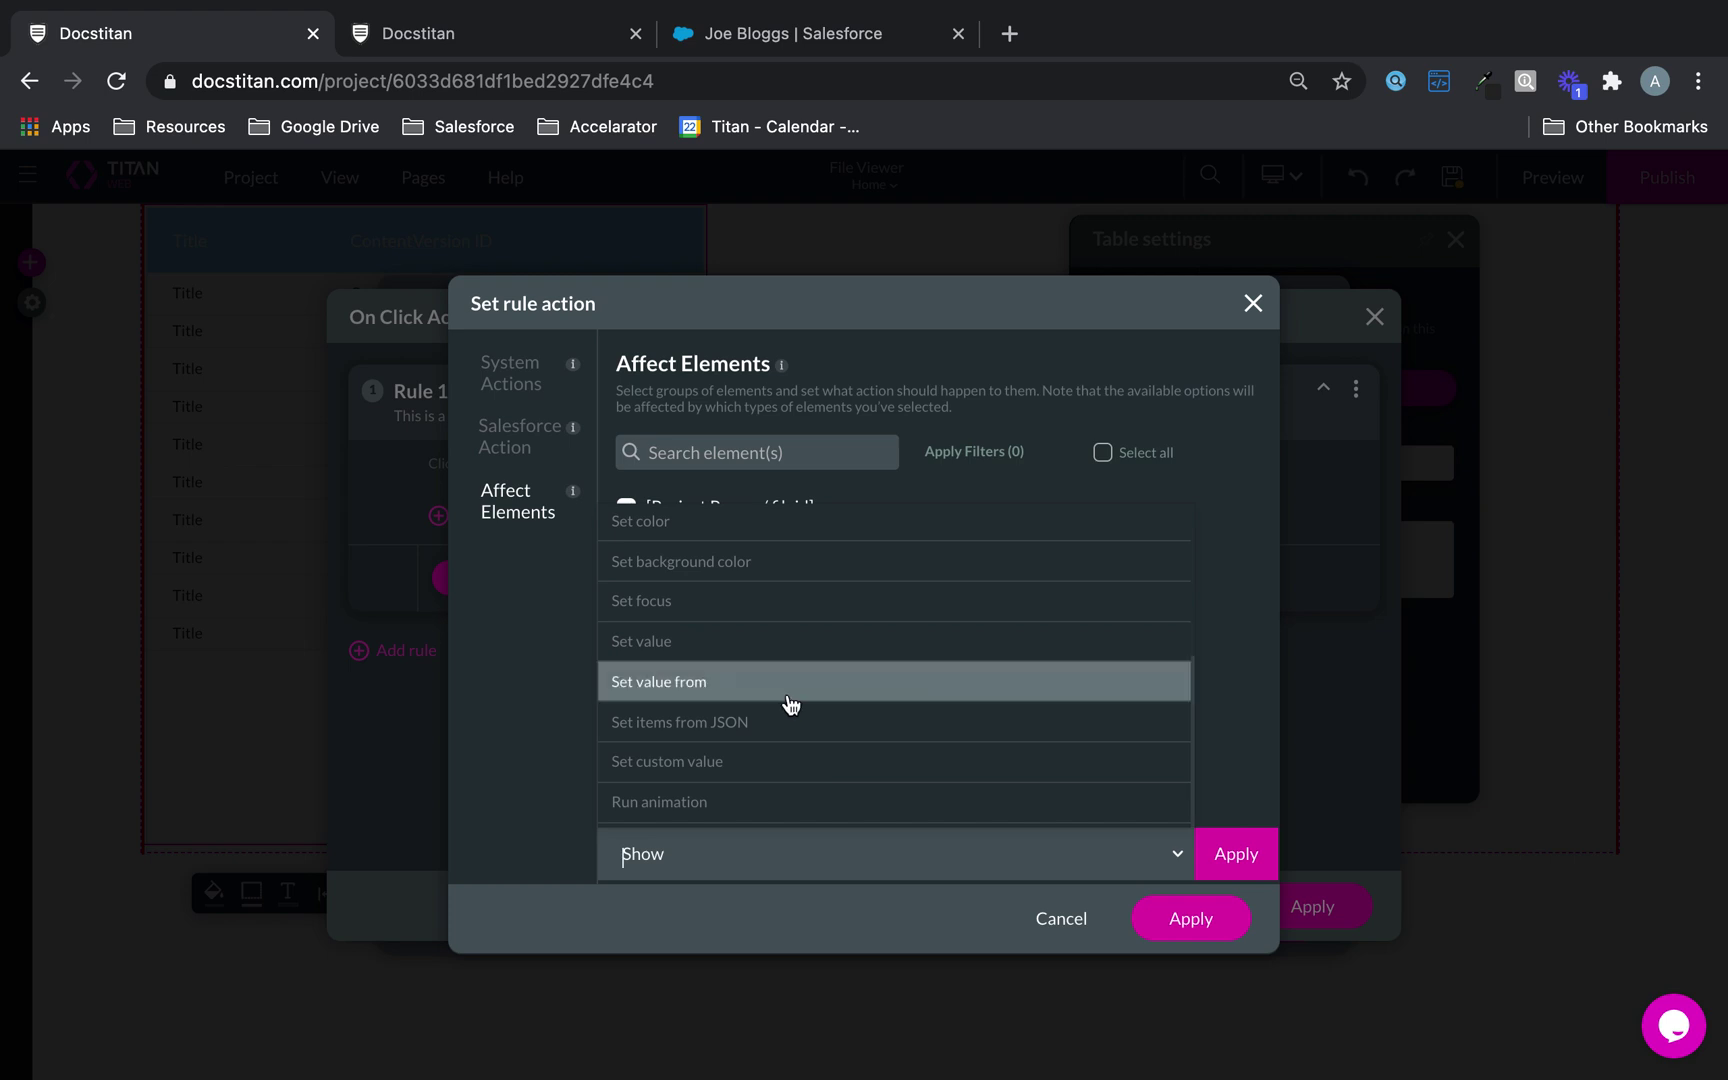
click(760, 687)
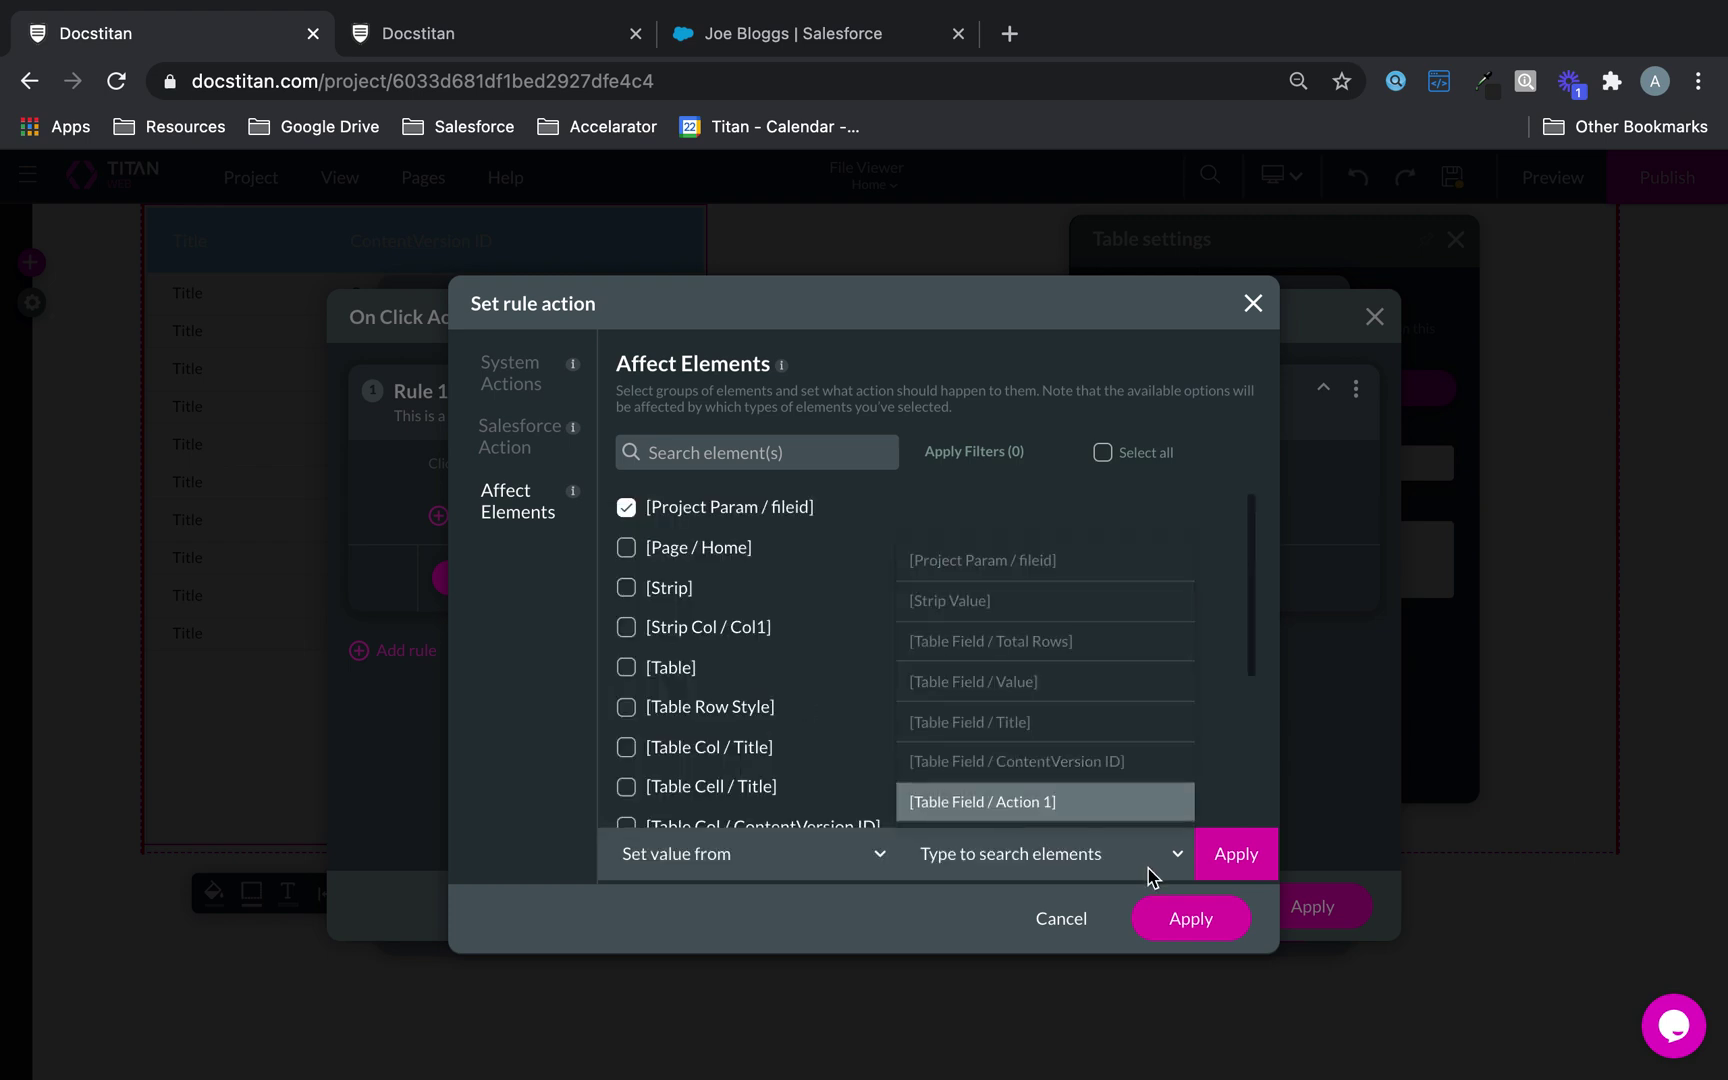
click(1078, 685)
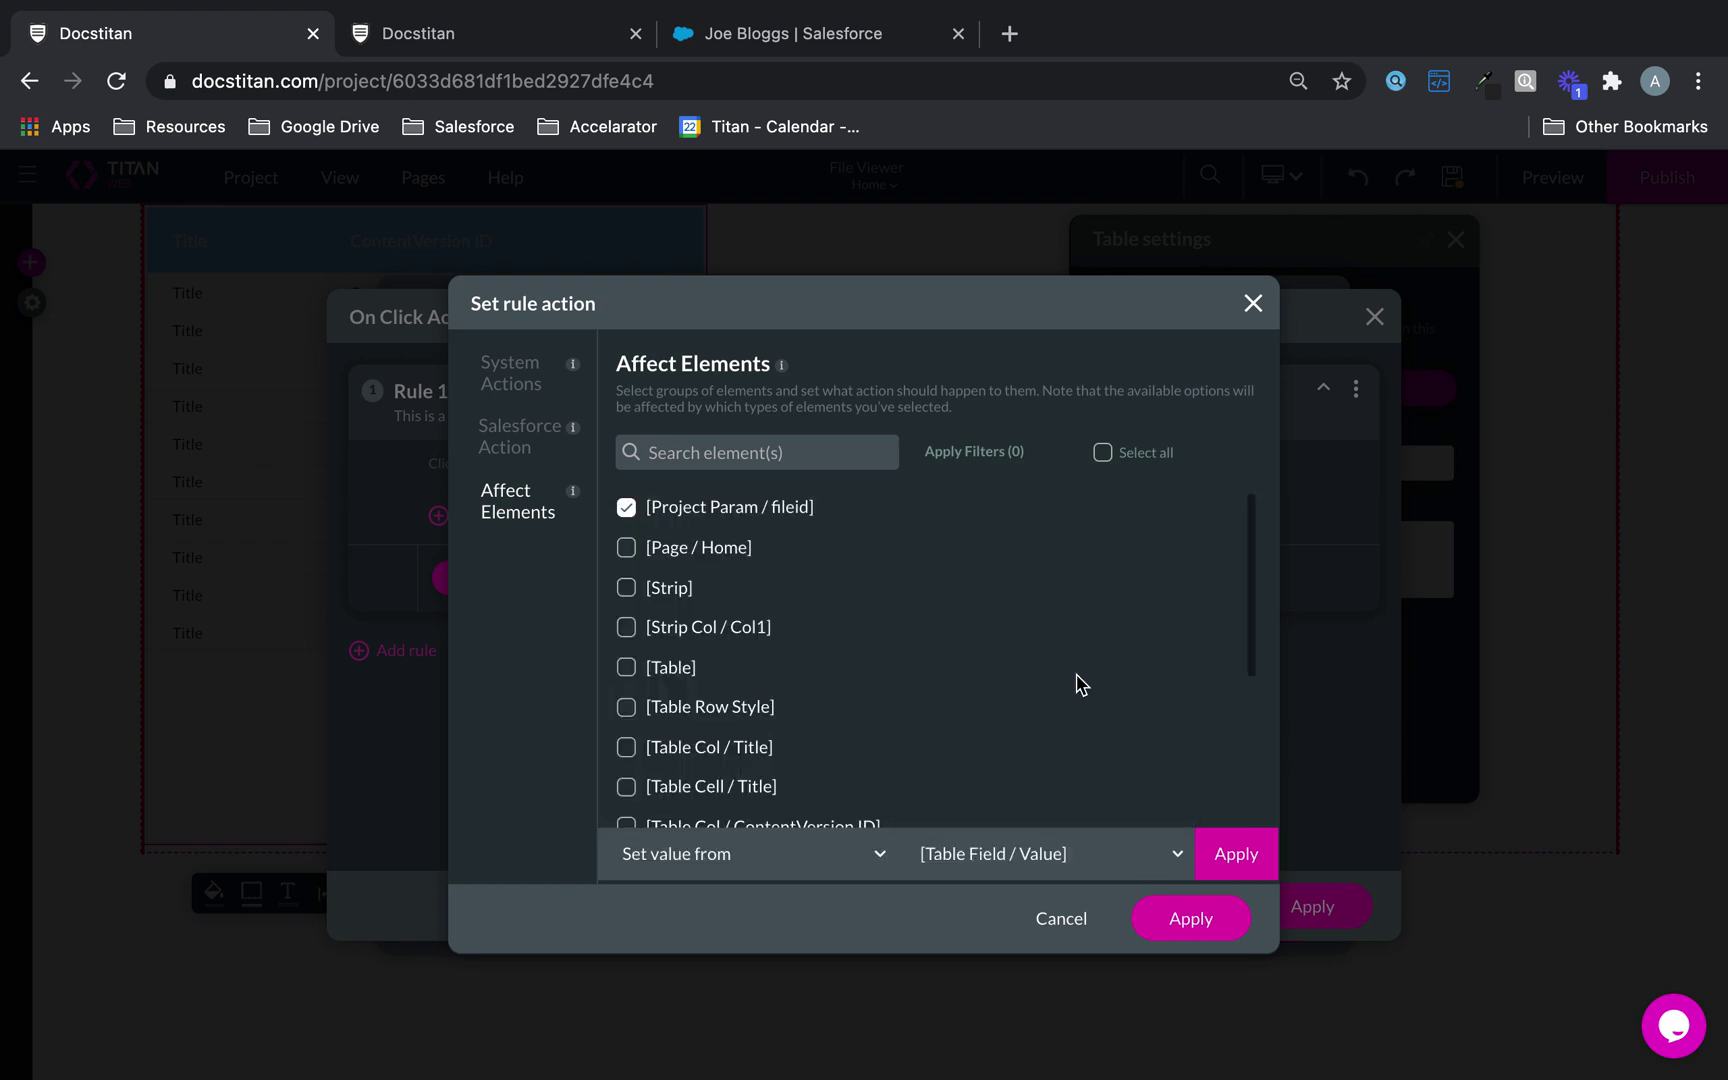
click(1236, 855)
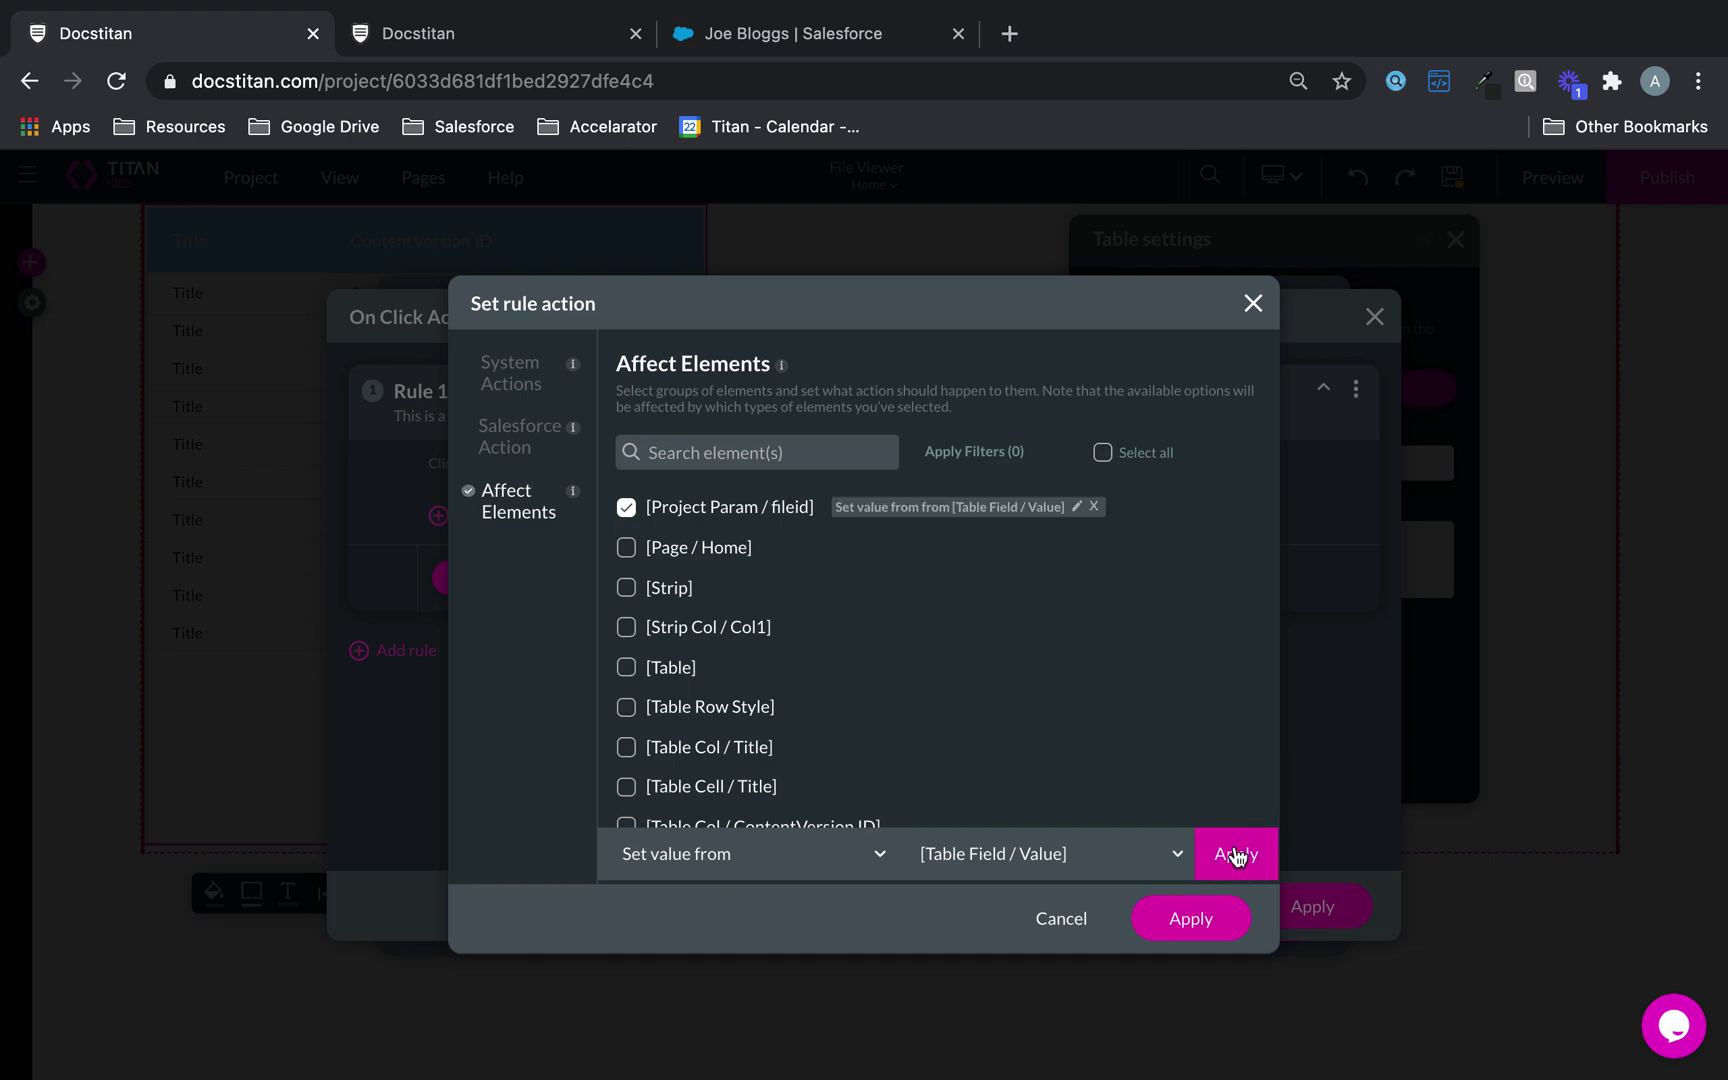
click(1200, 922)
click(1313, 906)
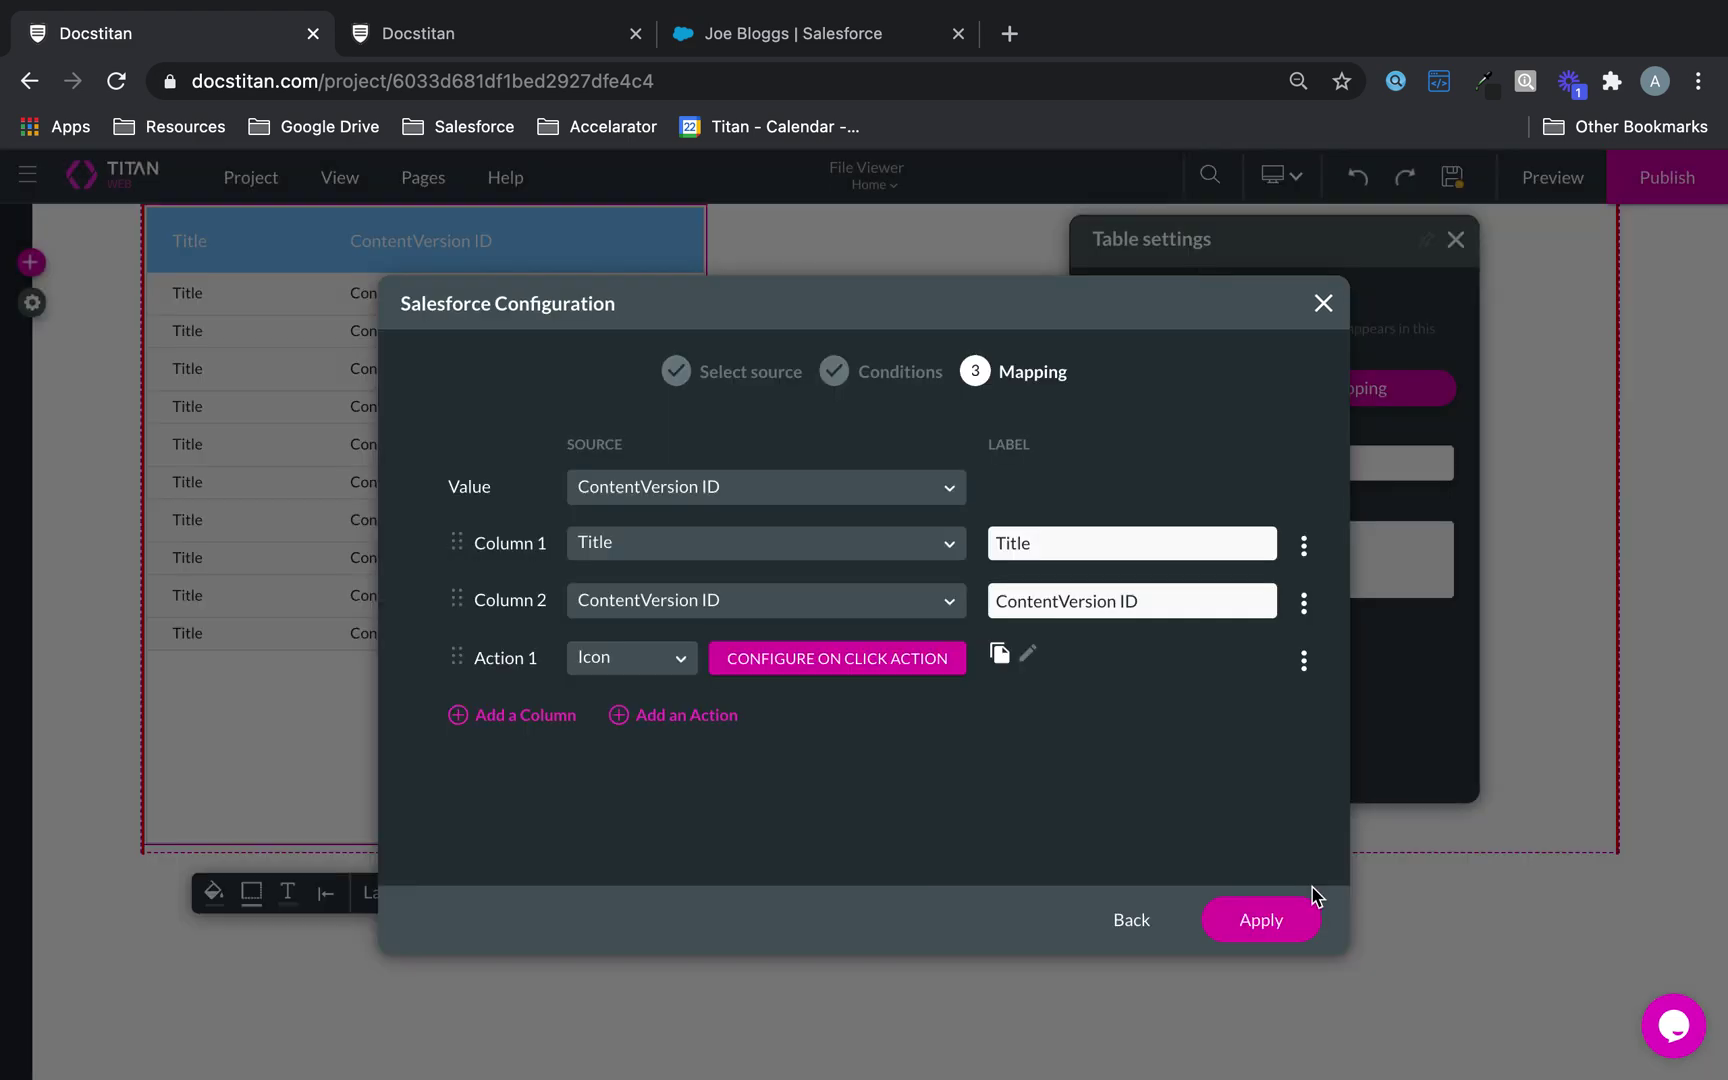
click(1266, 912)
Start a new Salesforce get-record integration pulling from the Files object.
click(32, 302)
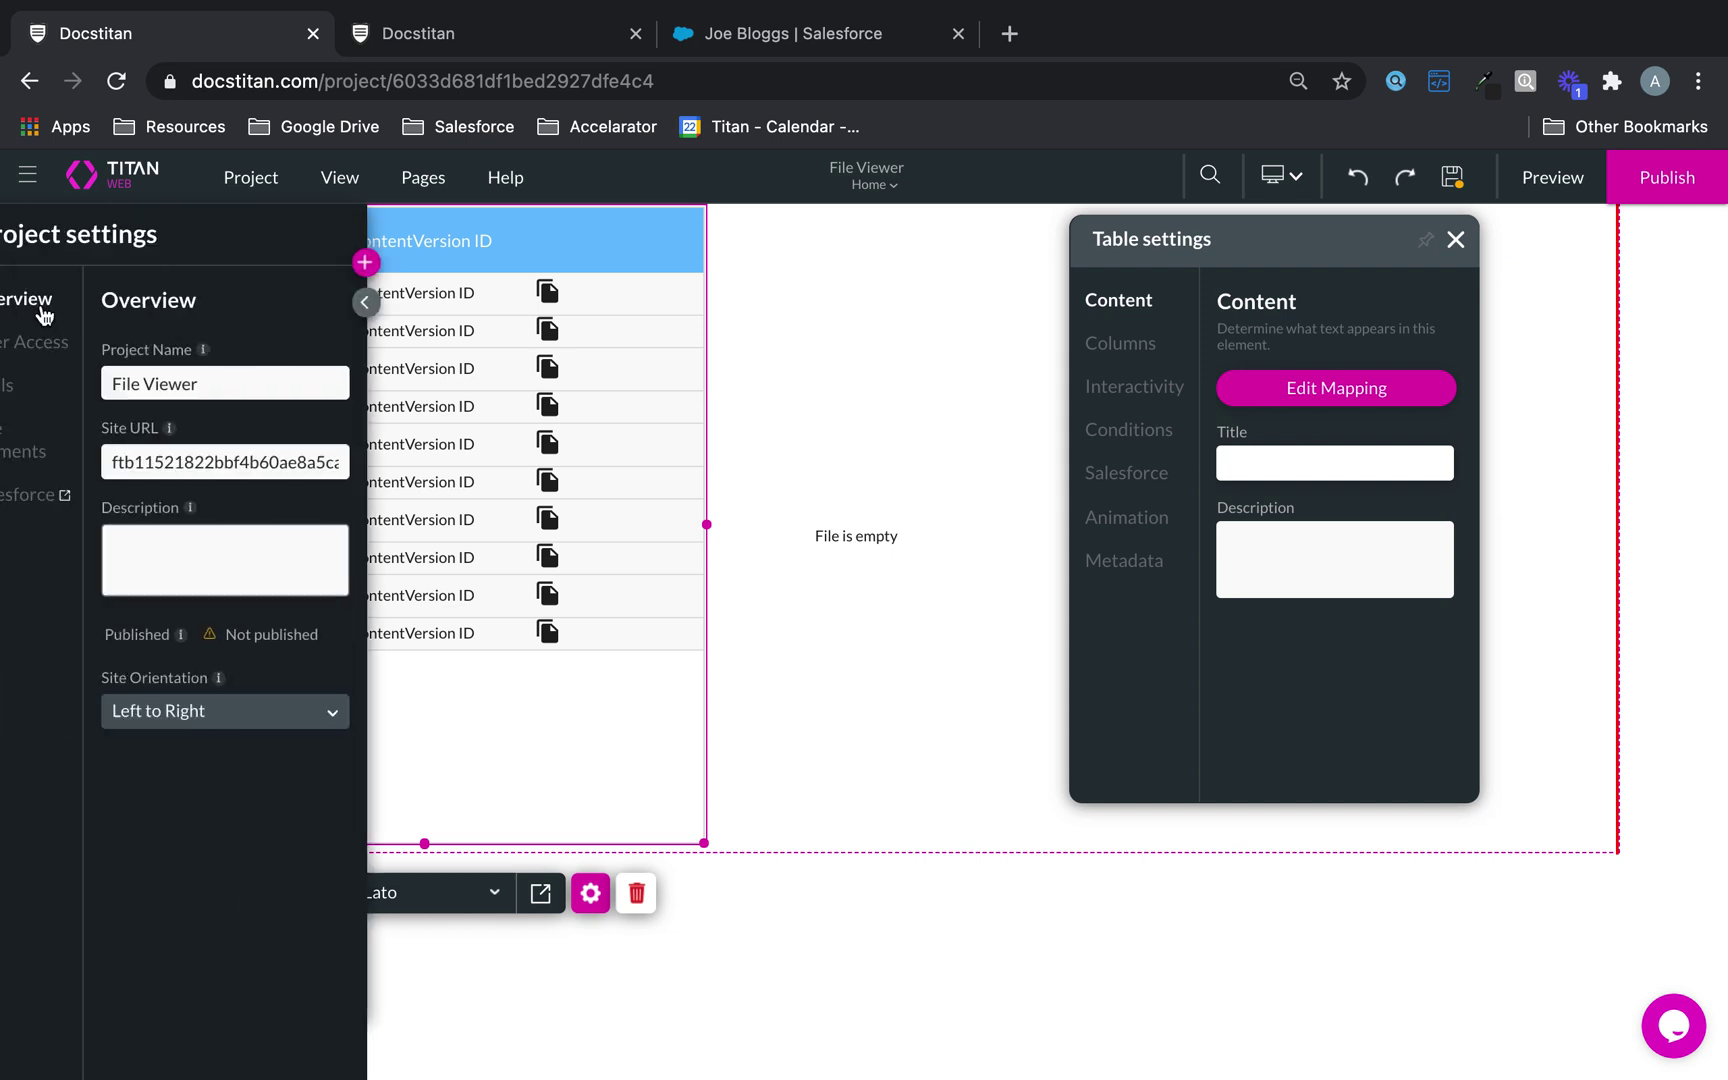
click(55, 495)
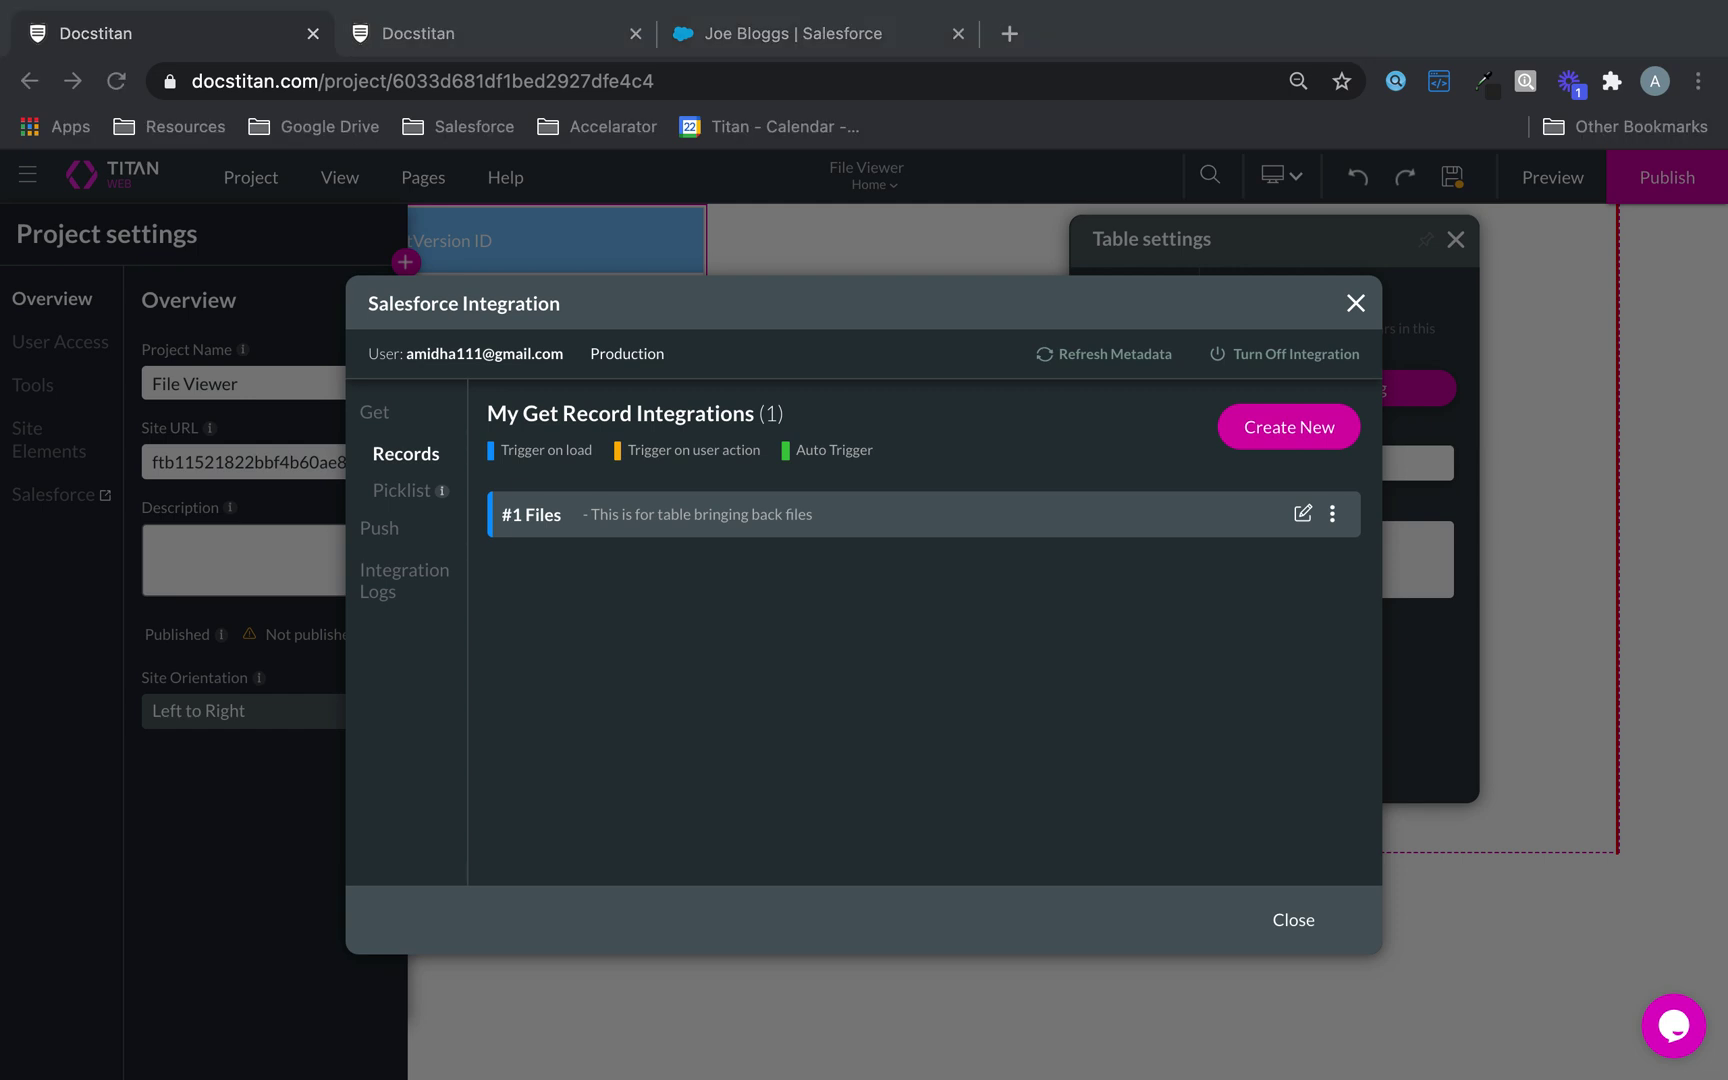
click(1304, 430)
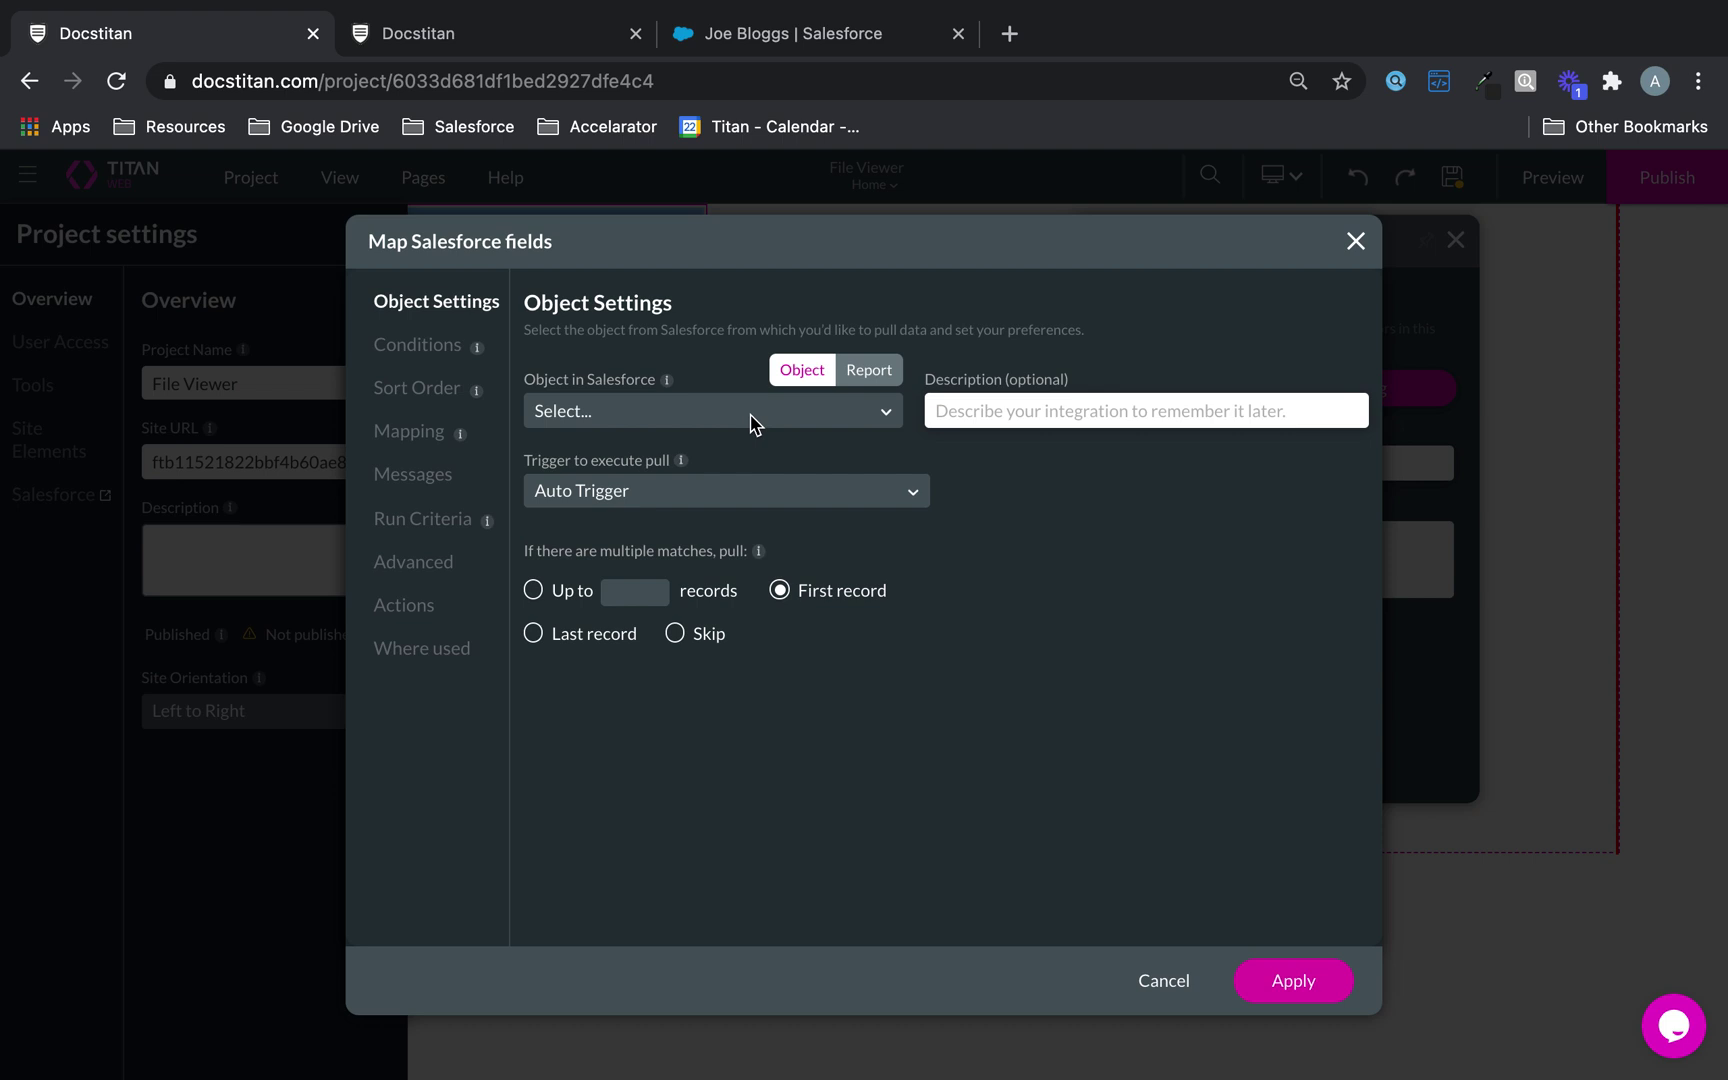
click(752, 418)
text(file)
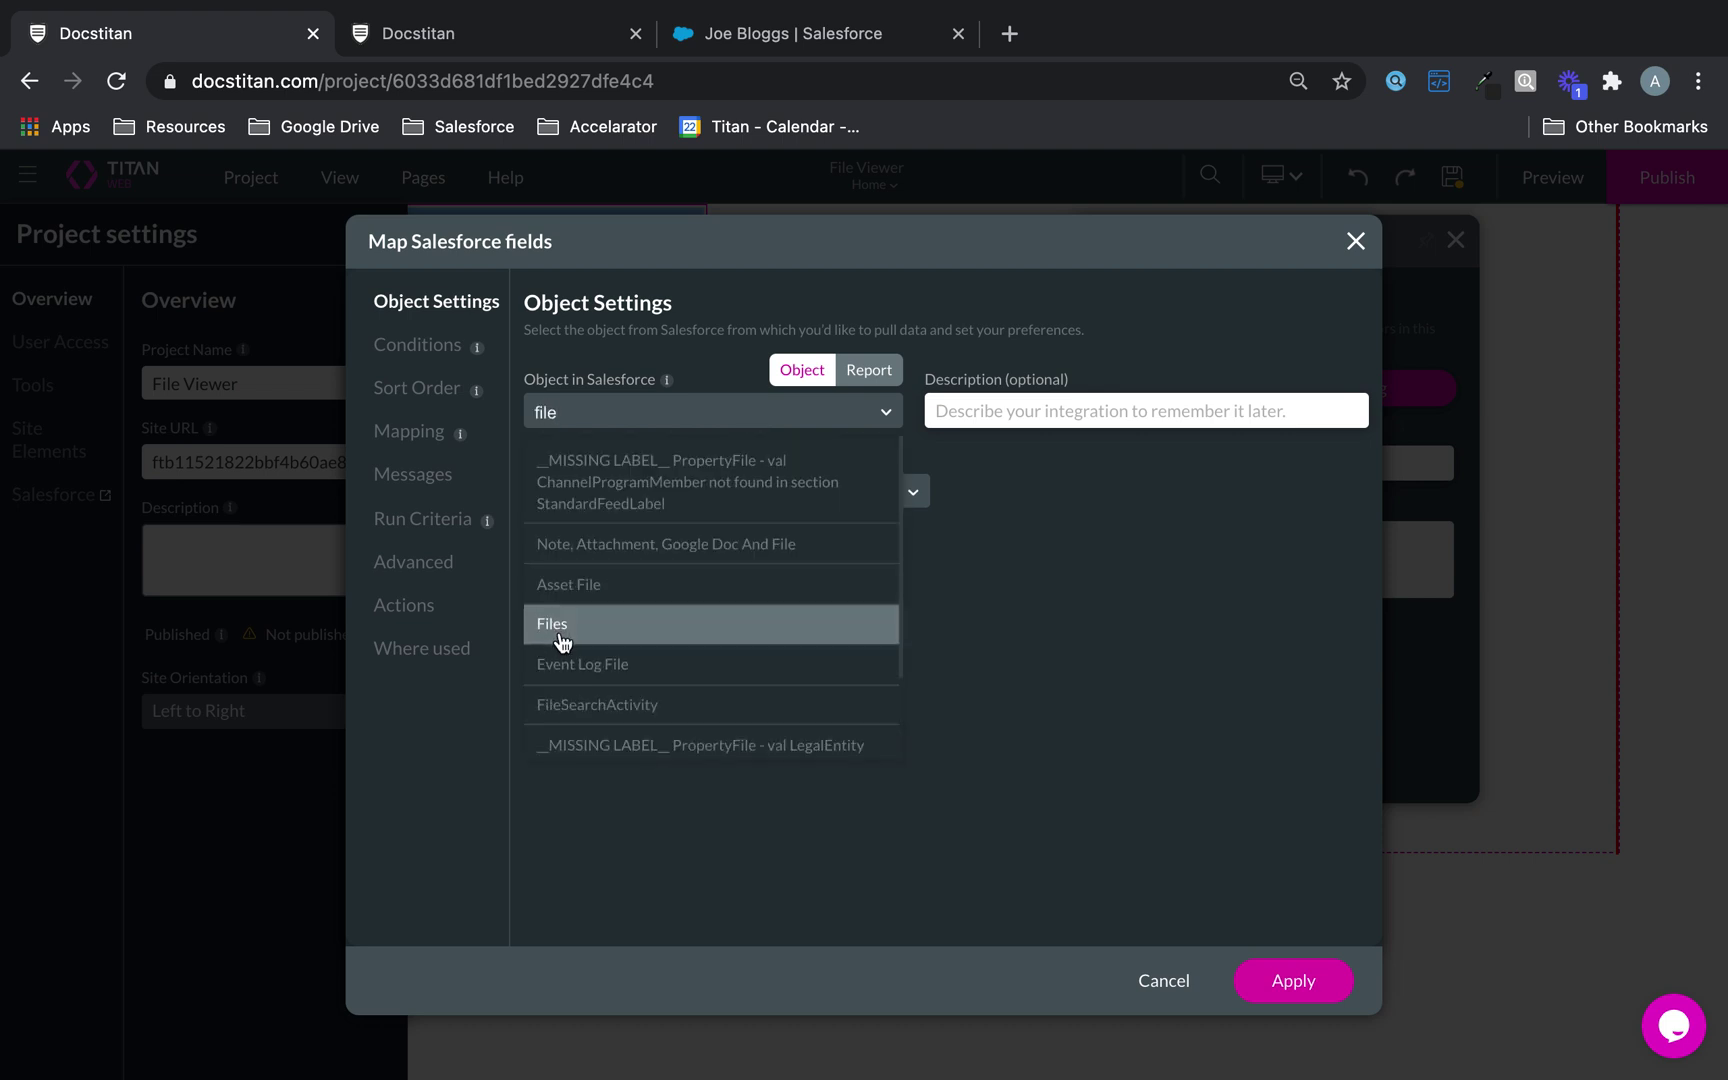
click(560, 627)
Add the condition ContentVersion ID Equals the fileid parameter.
click(417, 344)
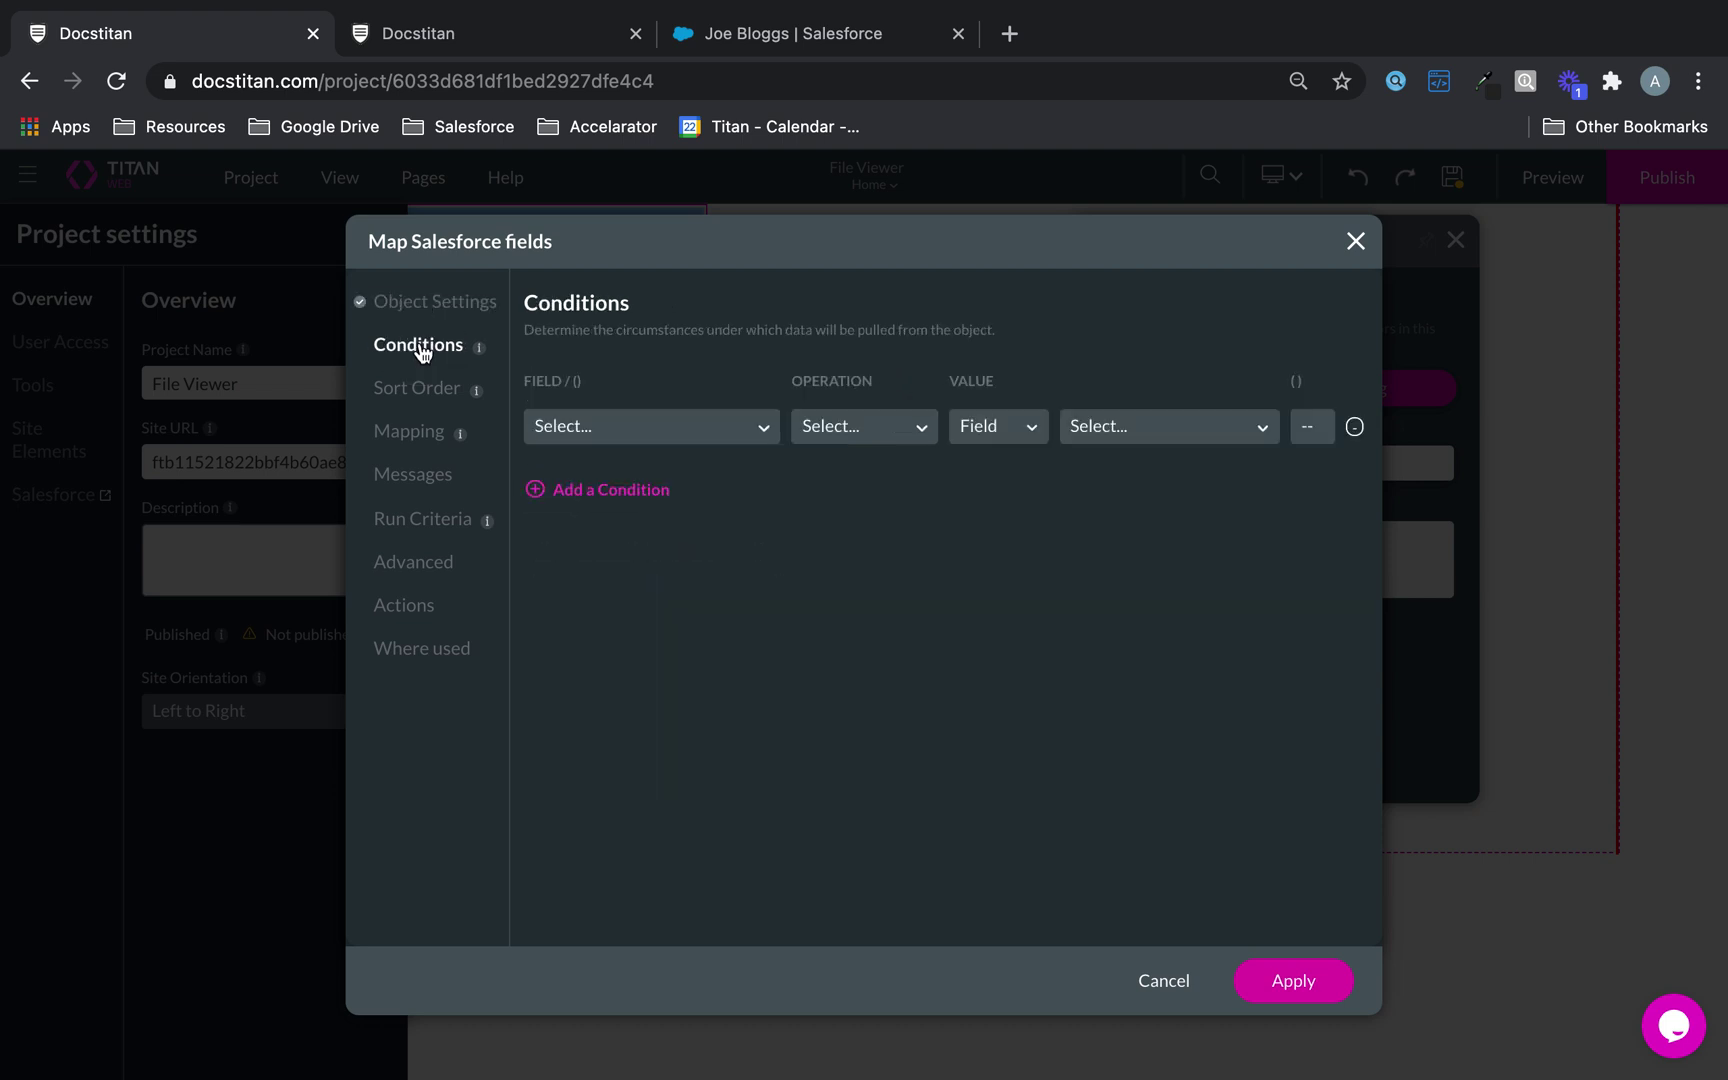
click(706, 440)
click(672, 568)
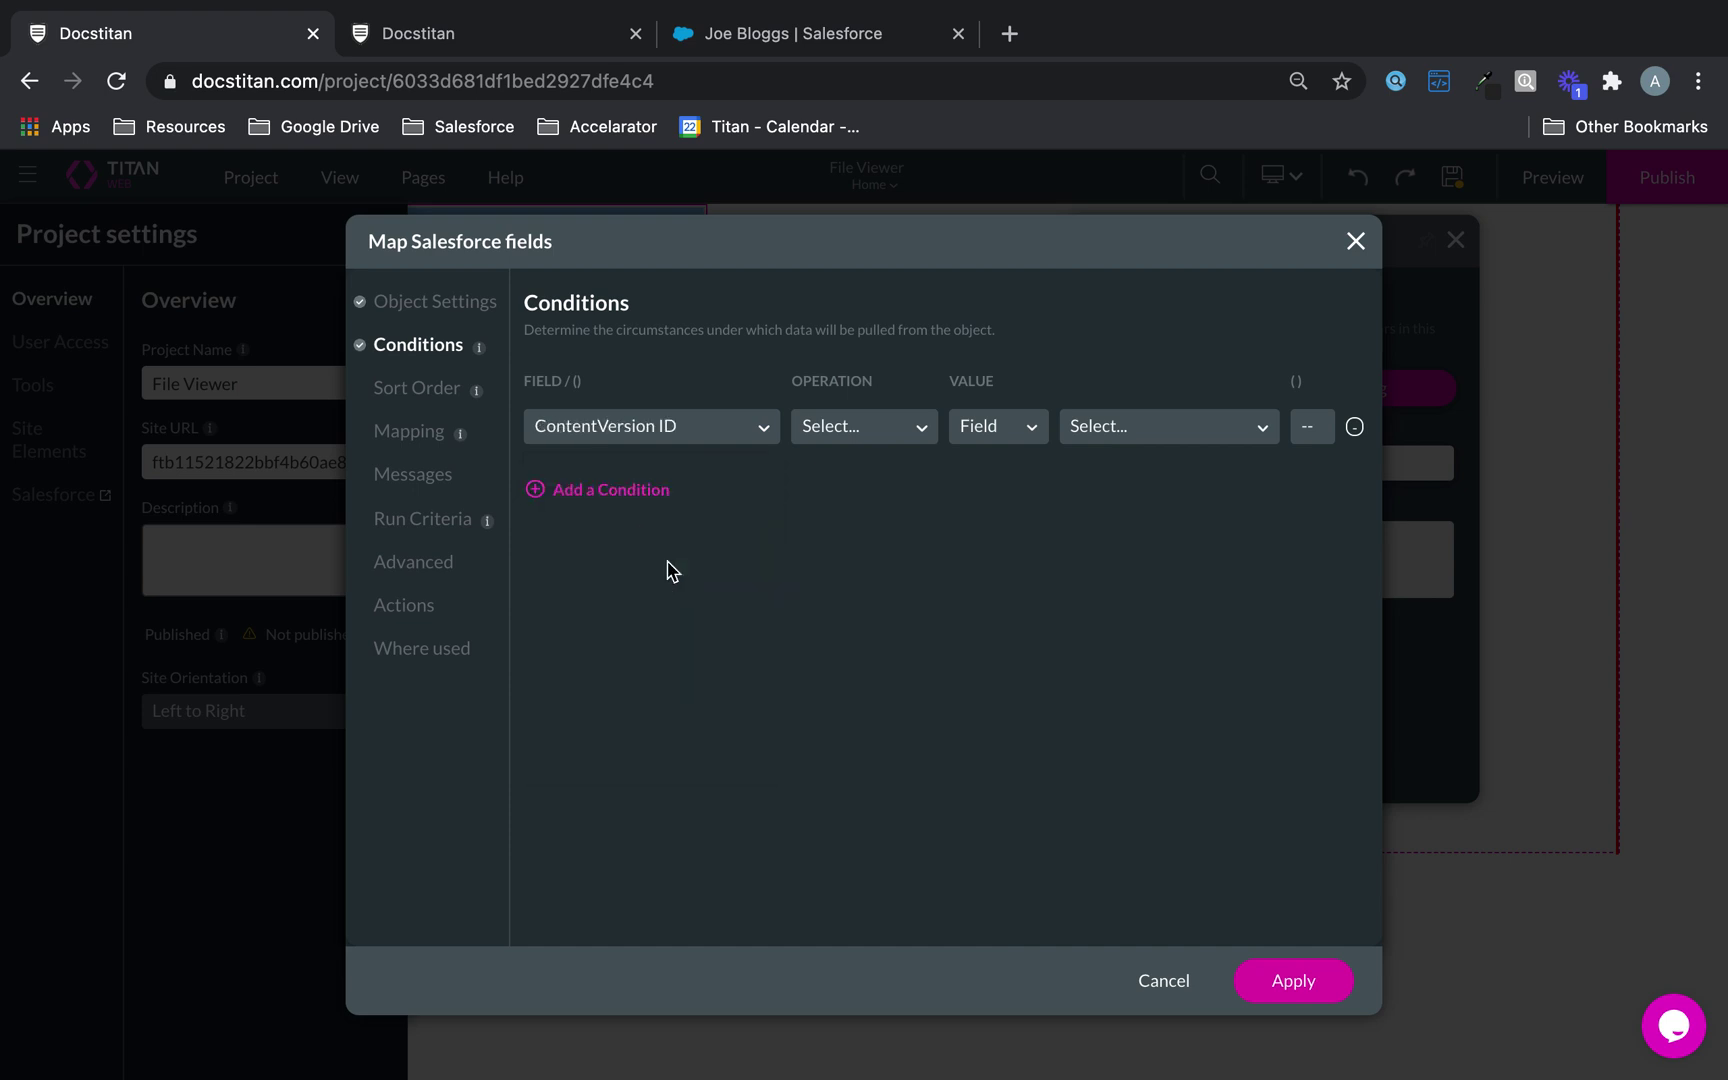
click(850, 428)
click(862, 512)
click(1172, 430)
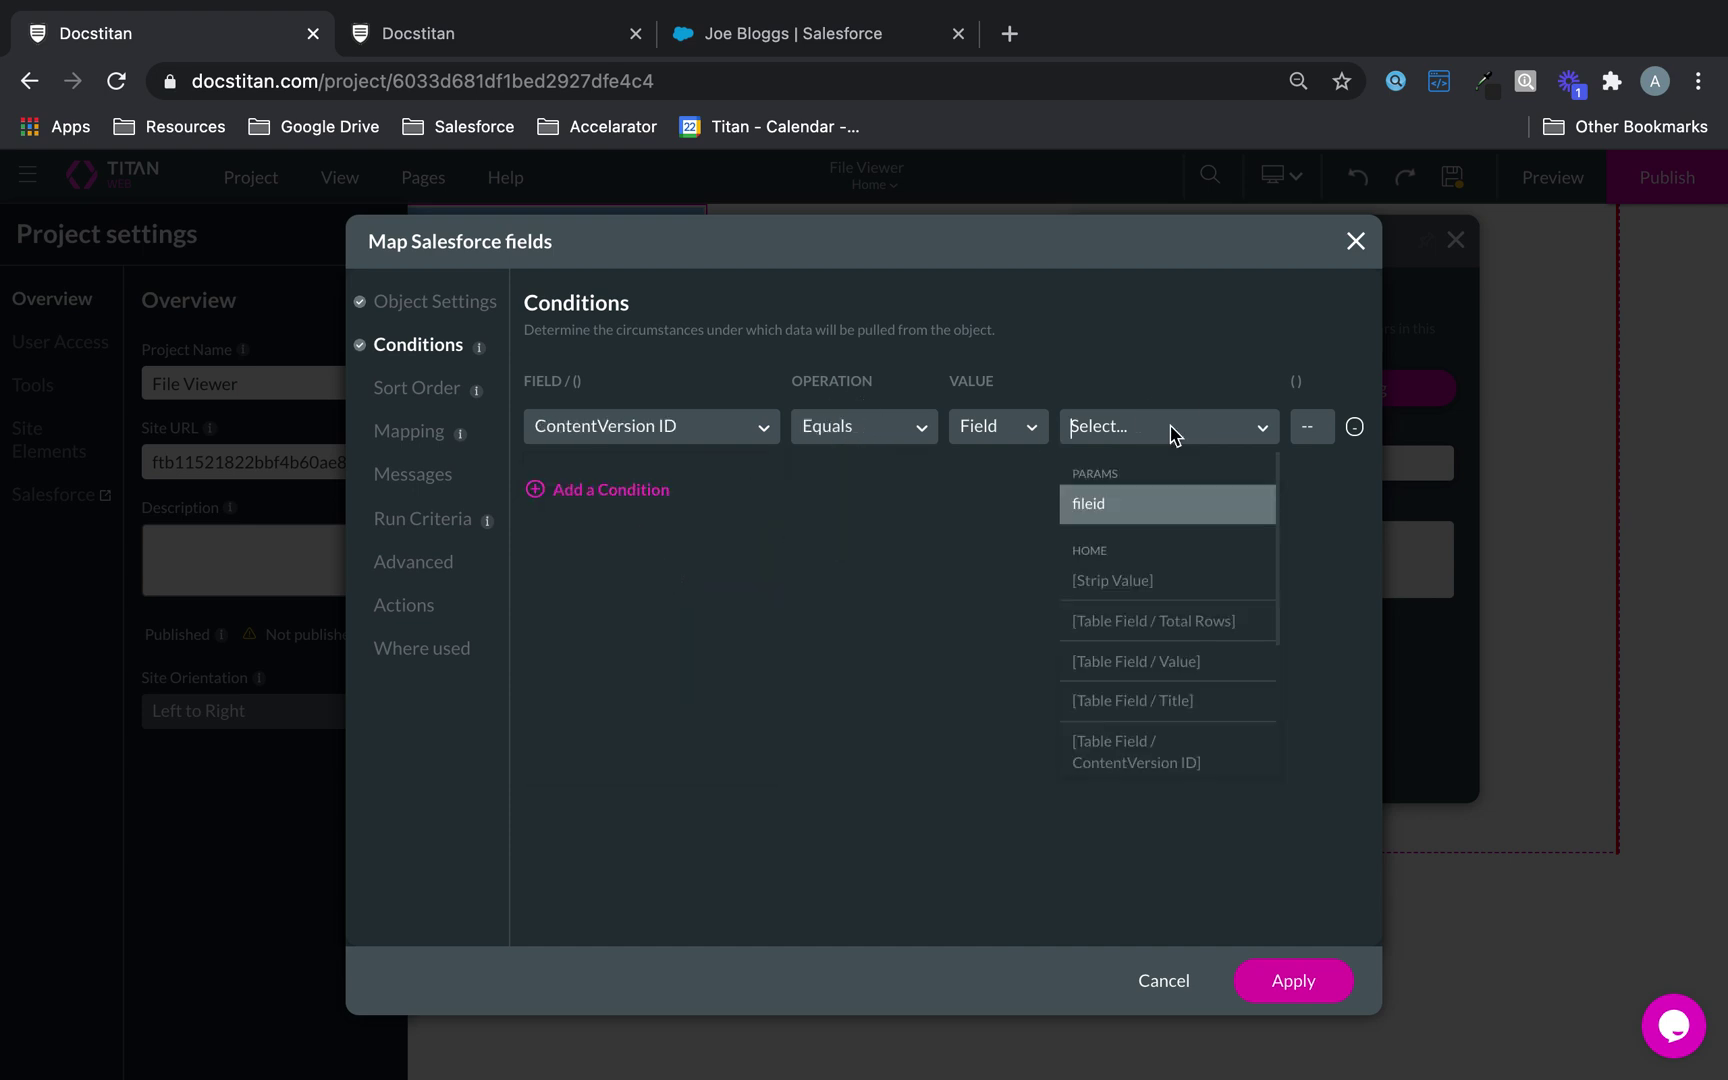
click(1141, 510)
Map FileViewer Content to Version Data and Type to File Type, then apply the integration.
click(402, 441)
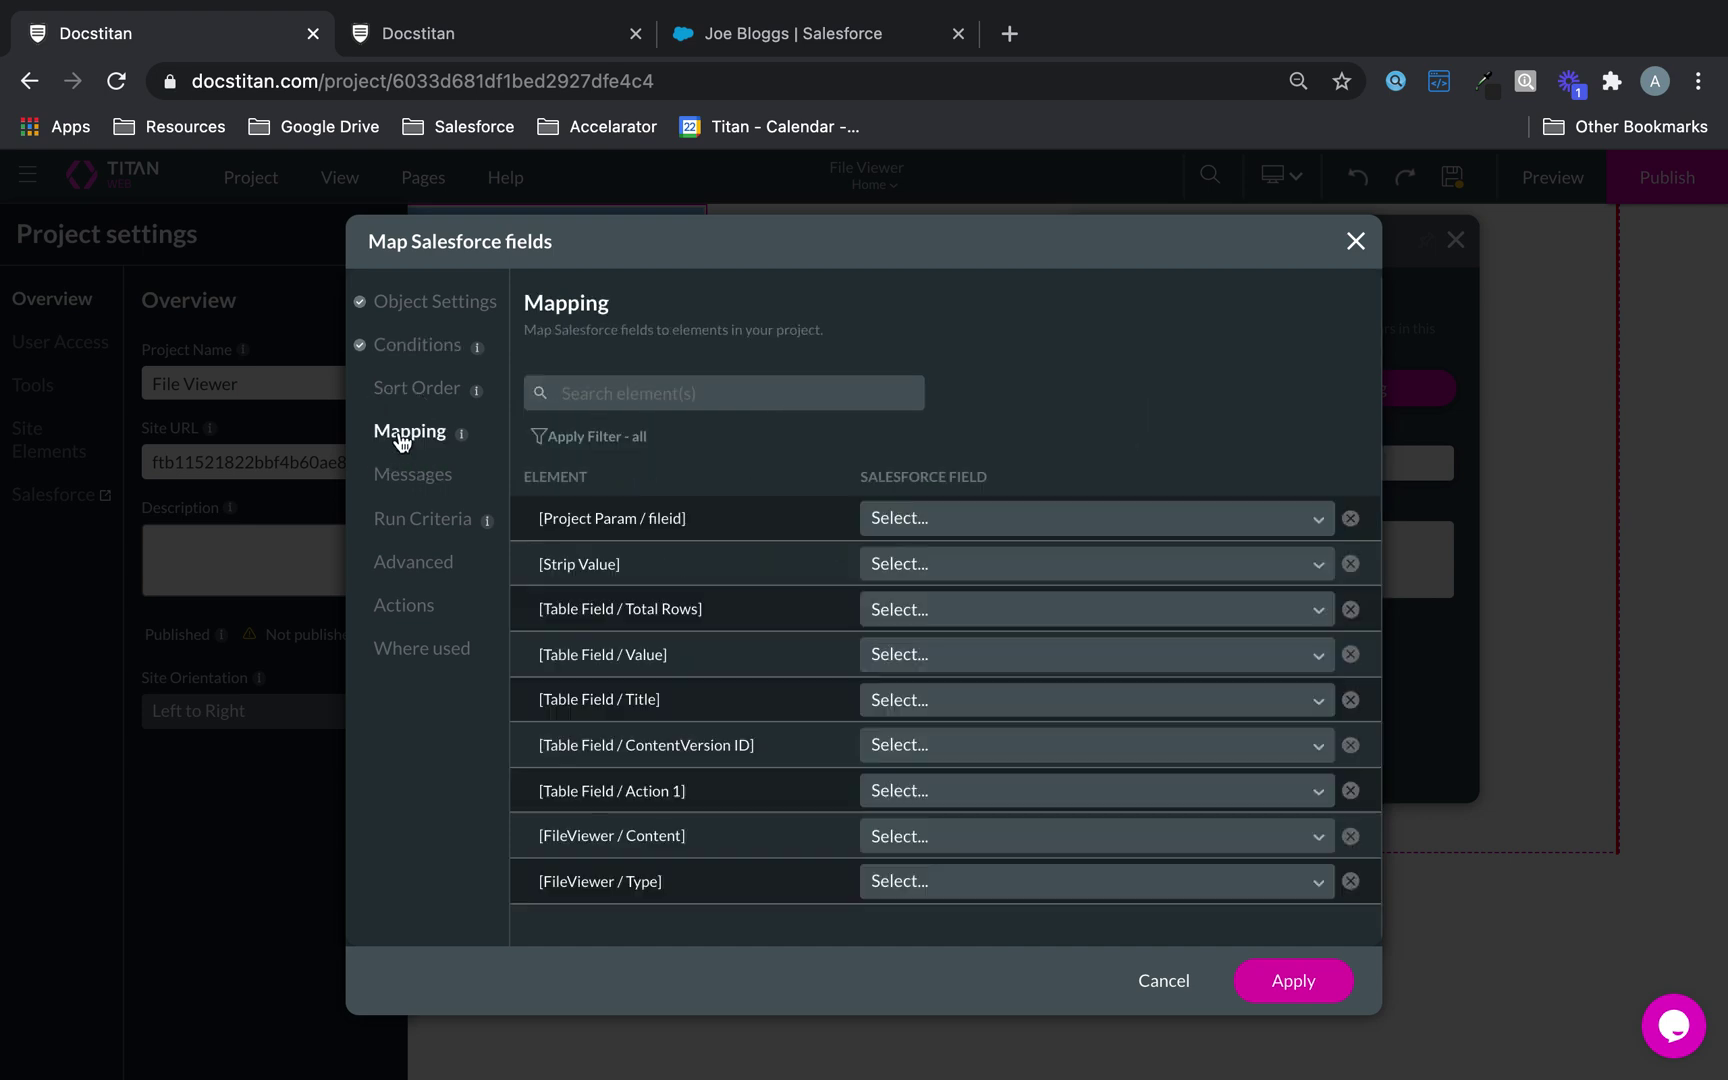
click(924, 836)
text(ver)
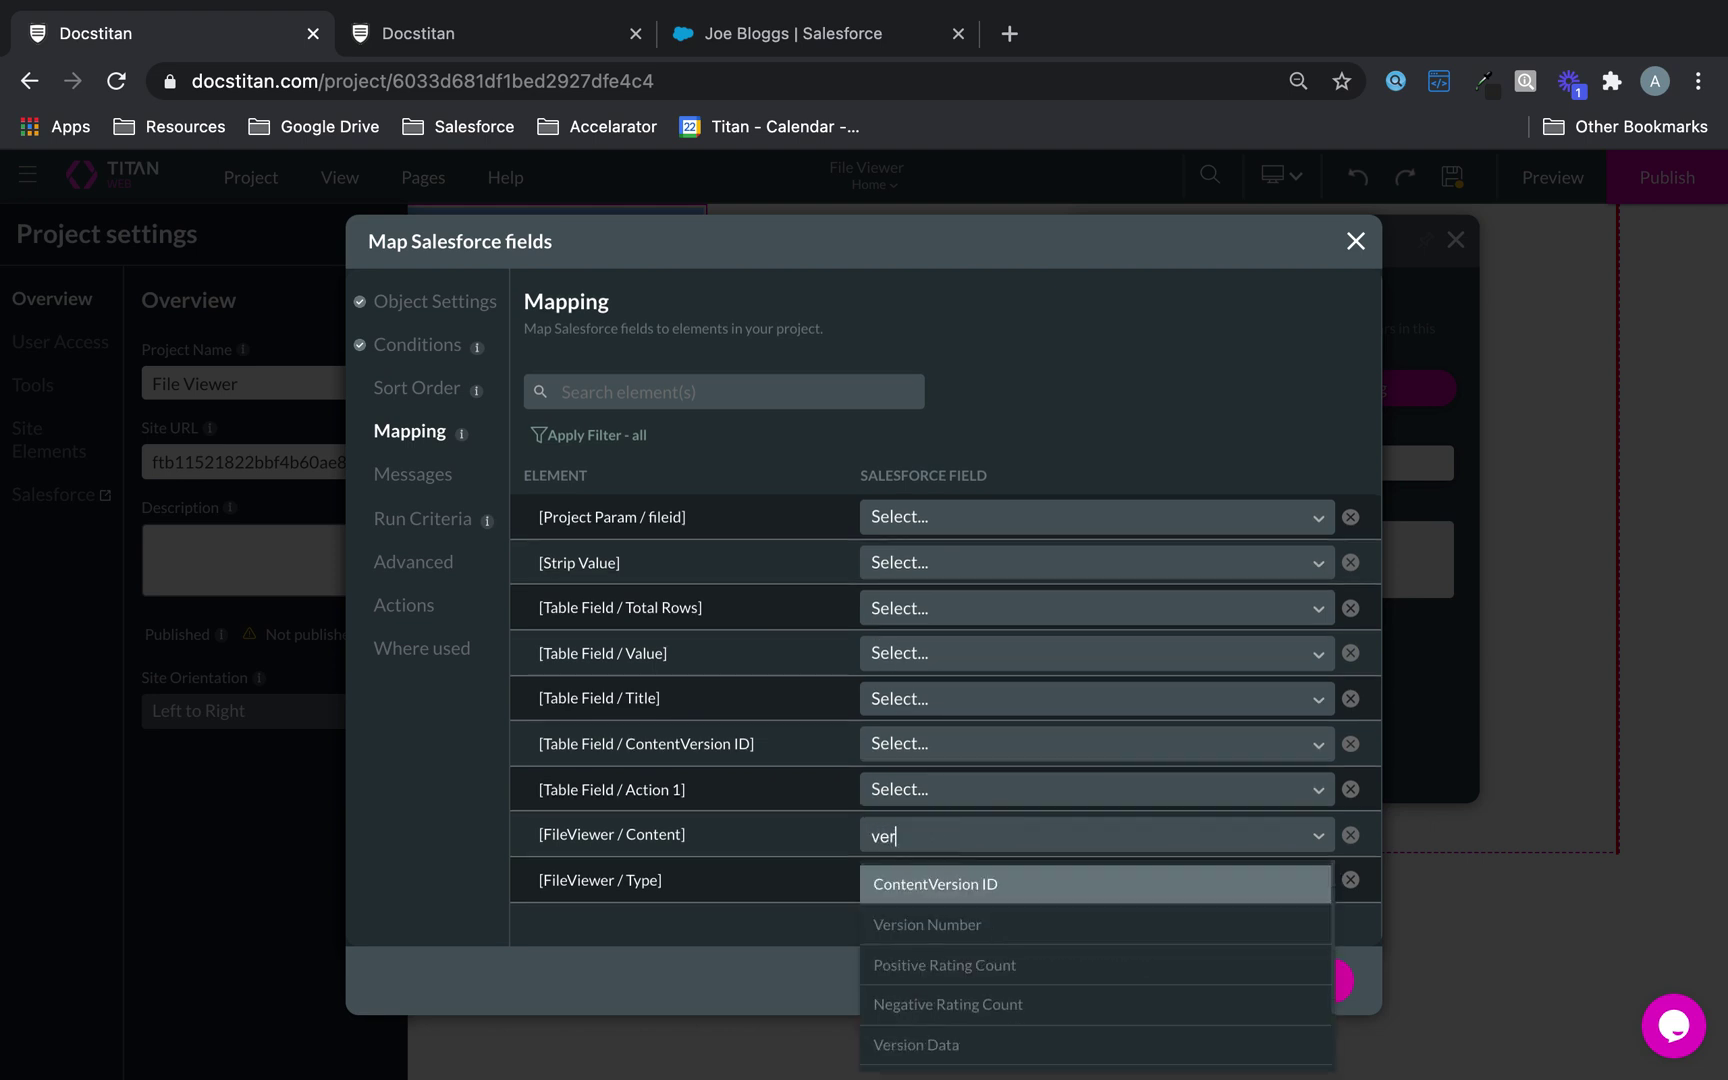
click(940, 1045)
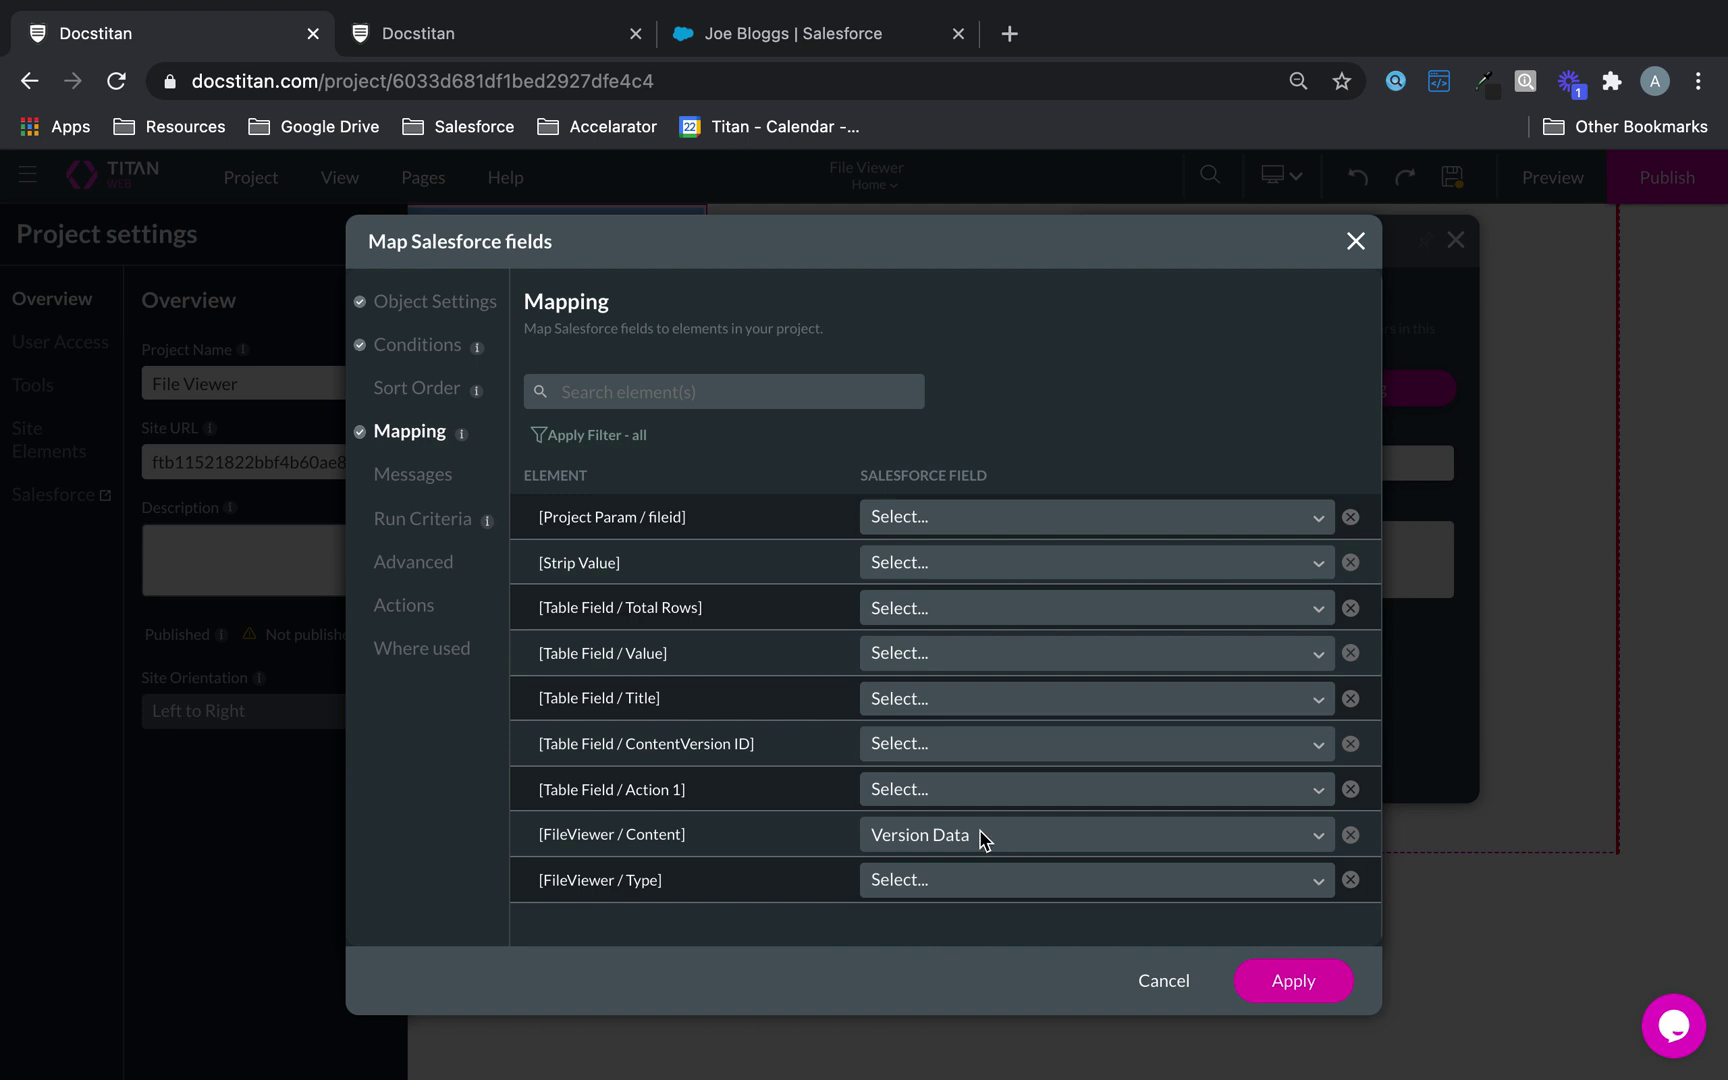
click(946, 884)
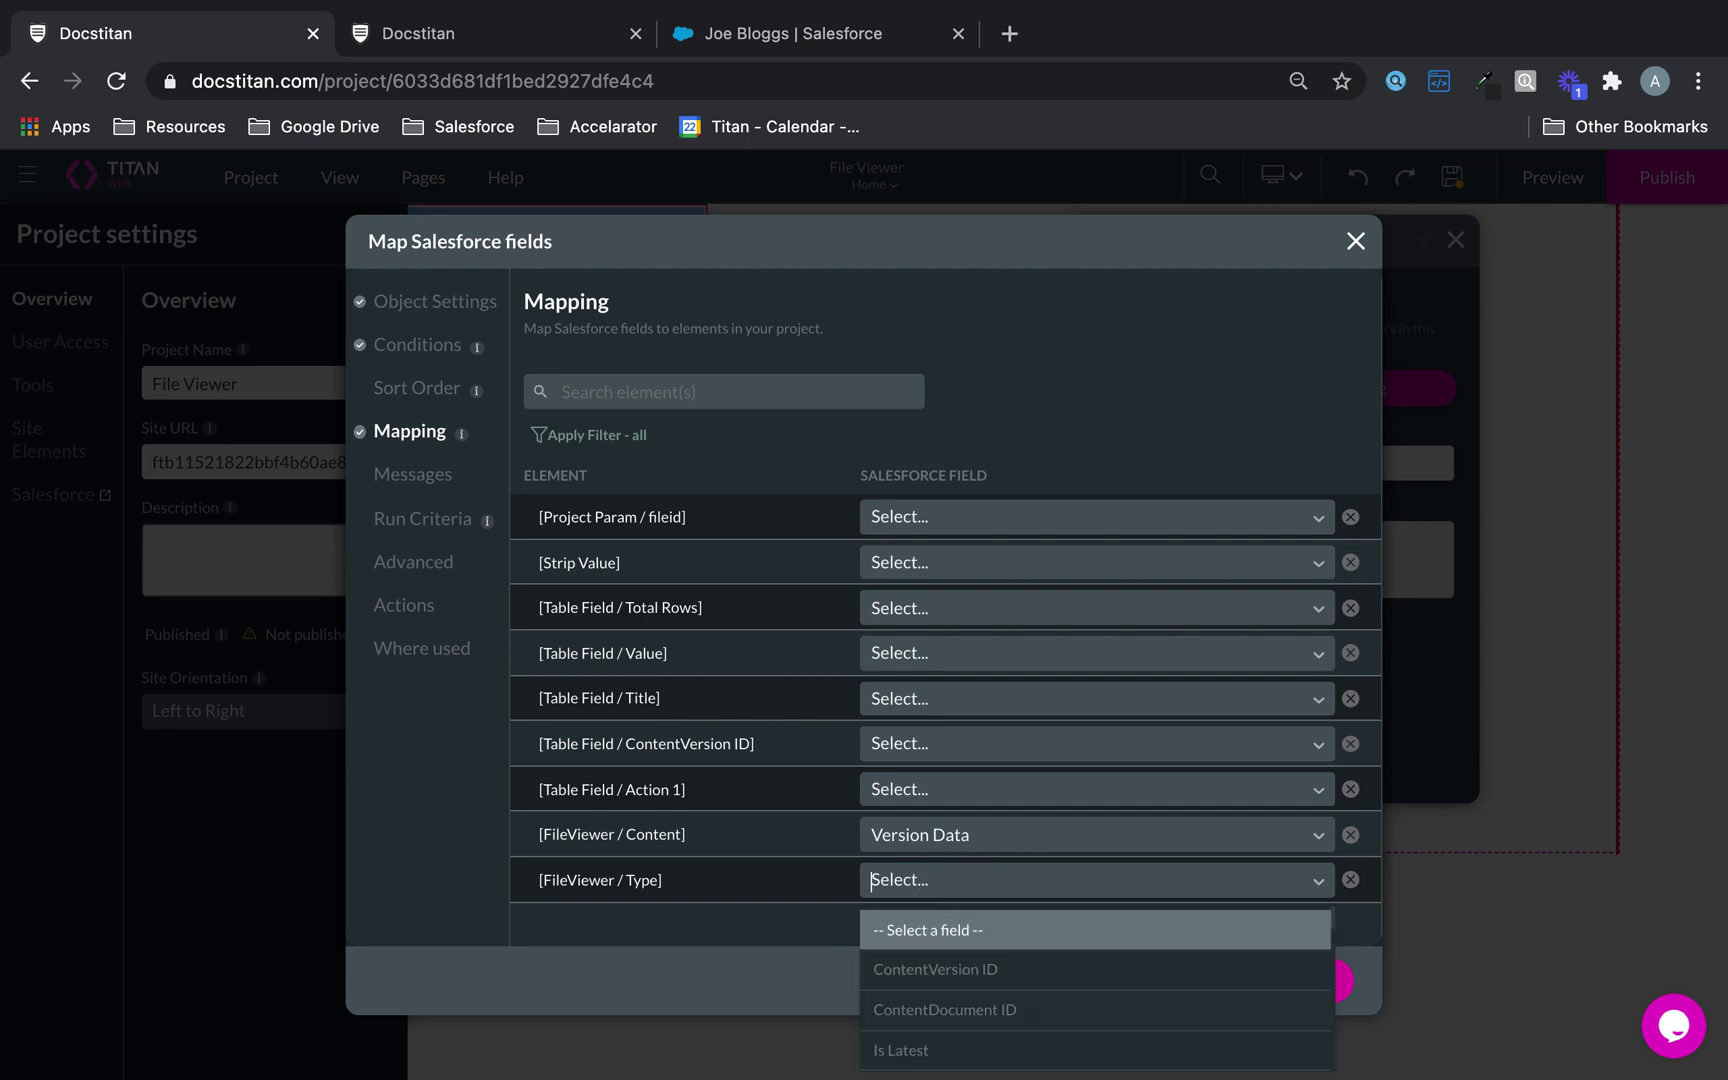
text(ty)
click(991, 937)
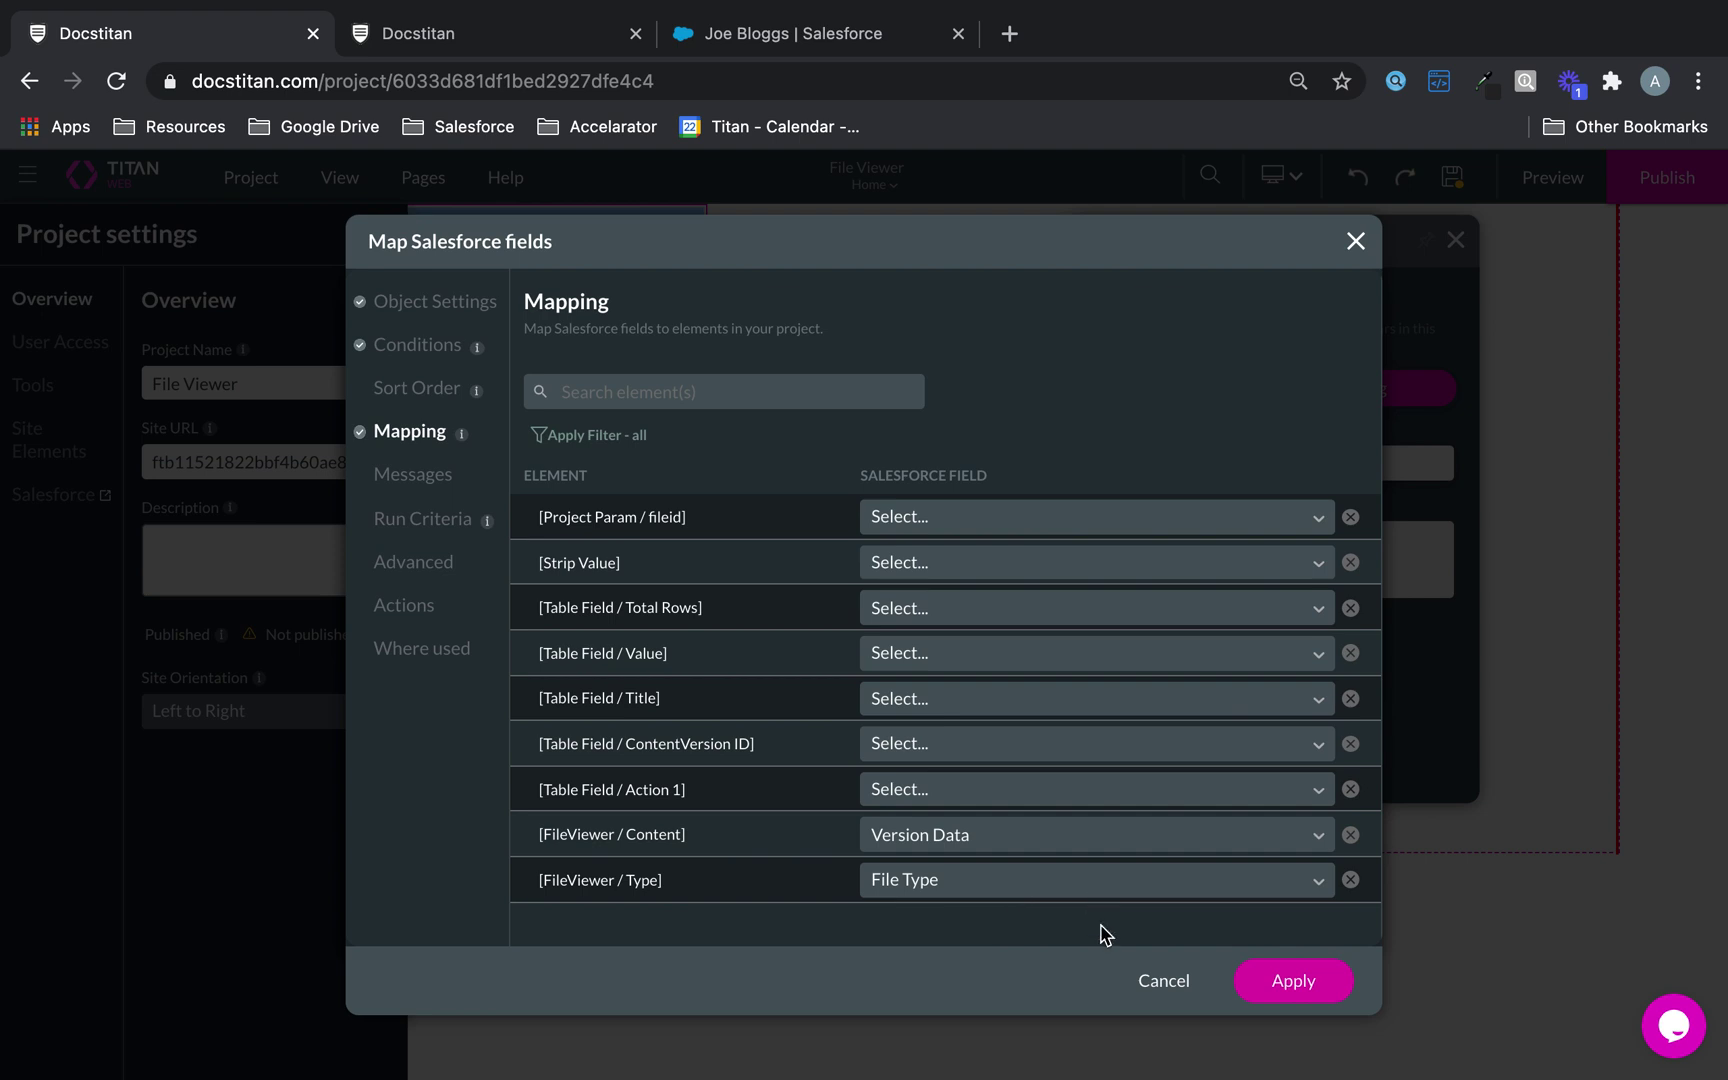
click(1283, 984)
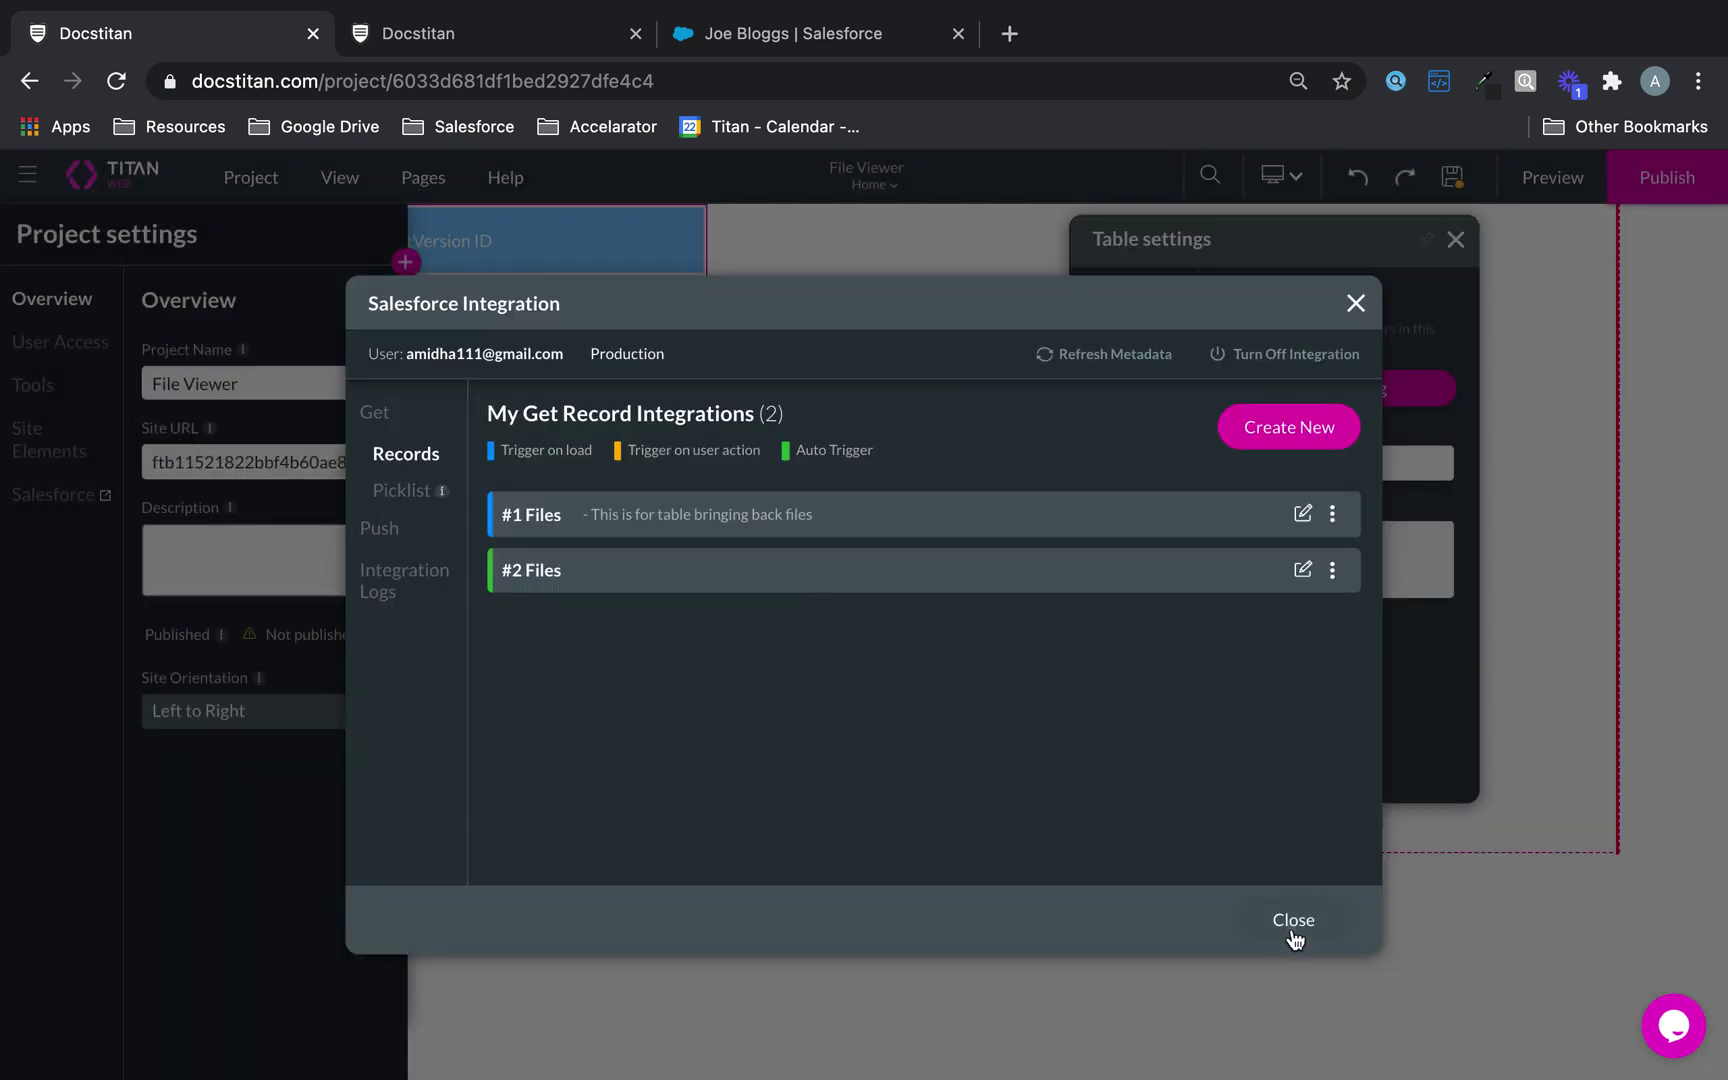
click(1293, 921)
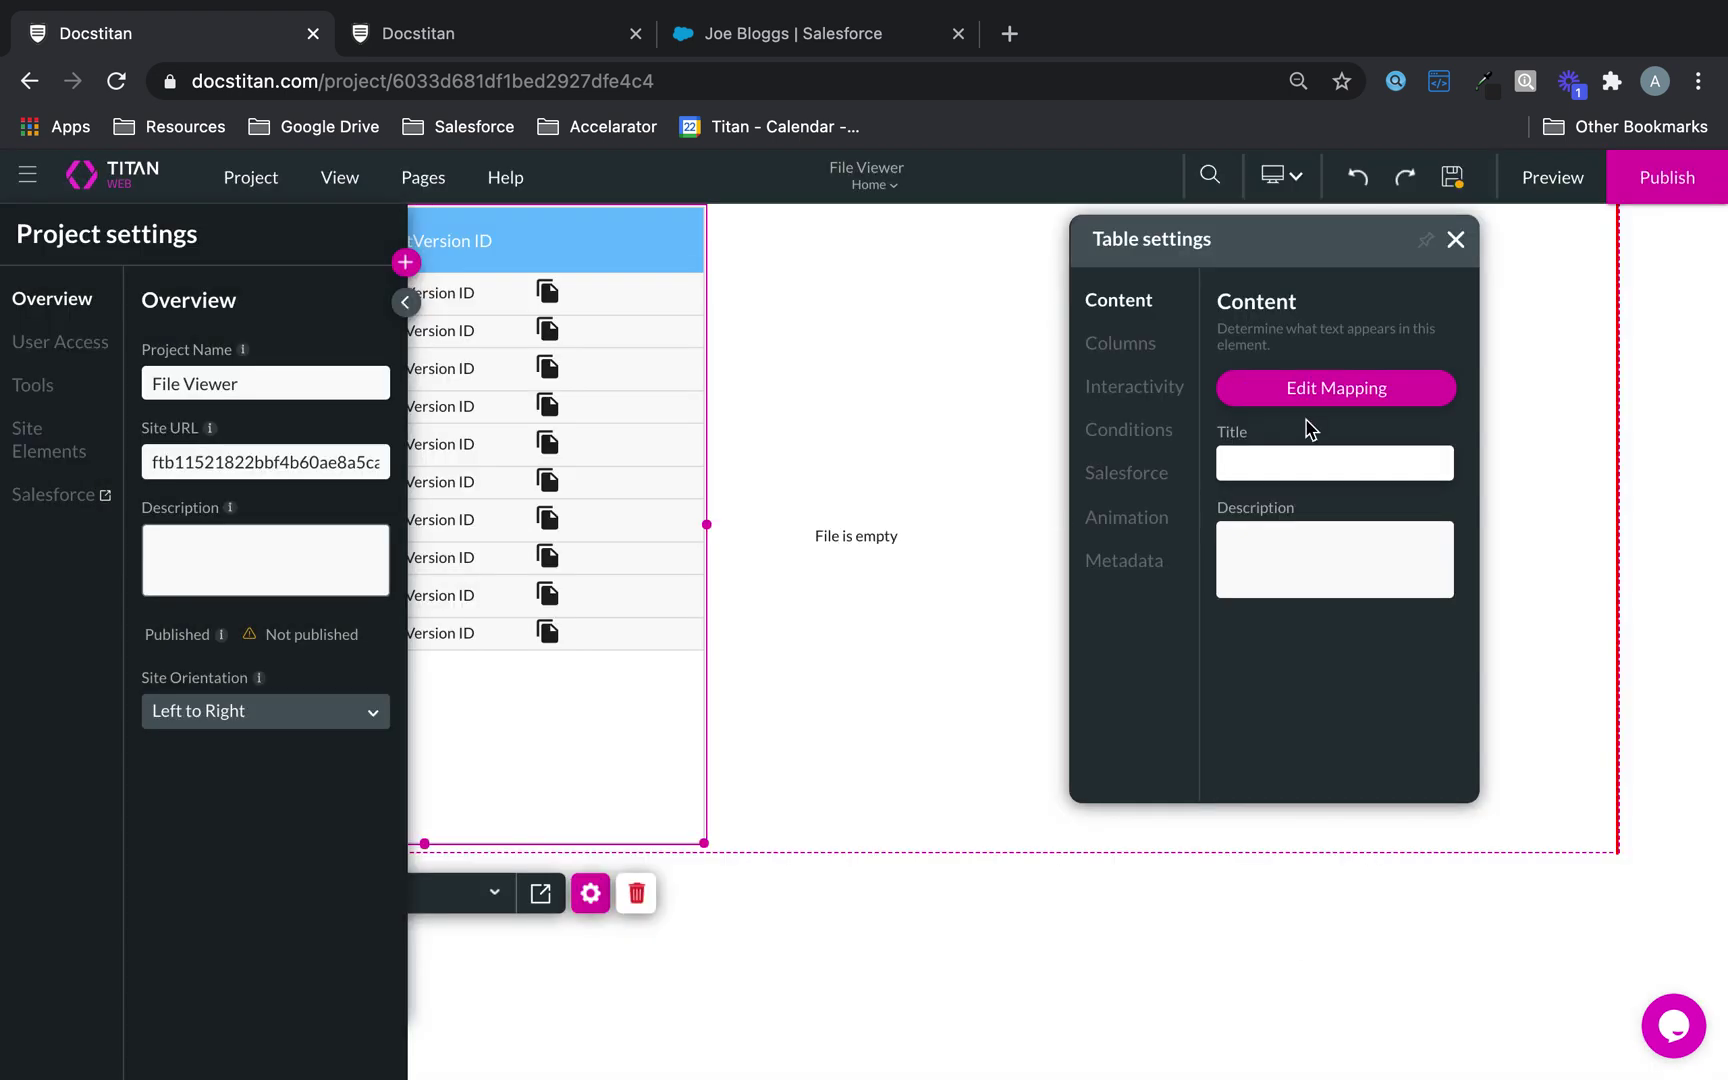
Save the project, enable Debug Mode under Project settings > Tools, and preview the site.
click(1455, 181)
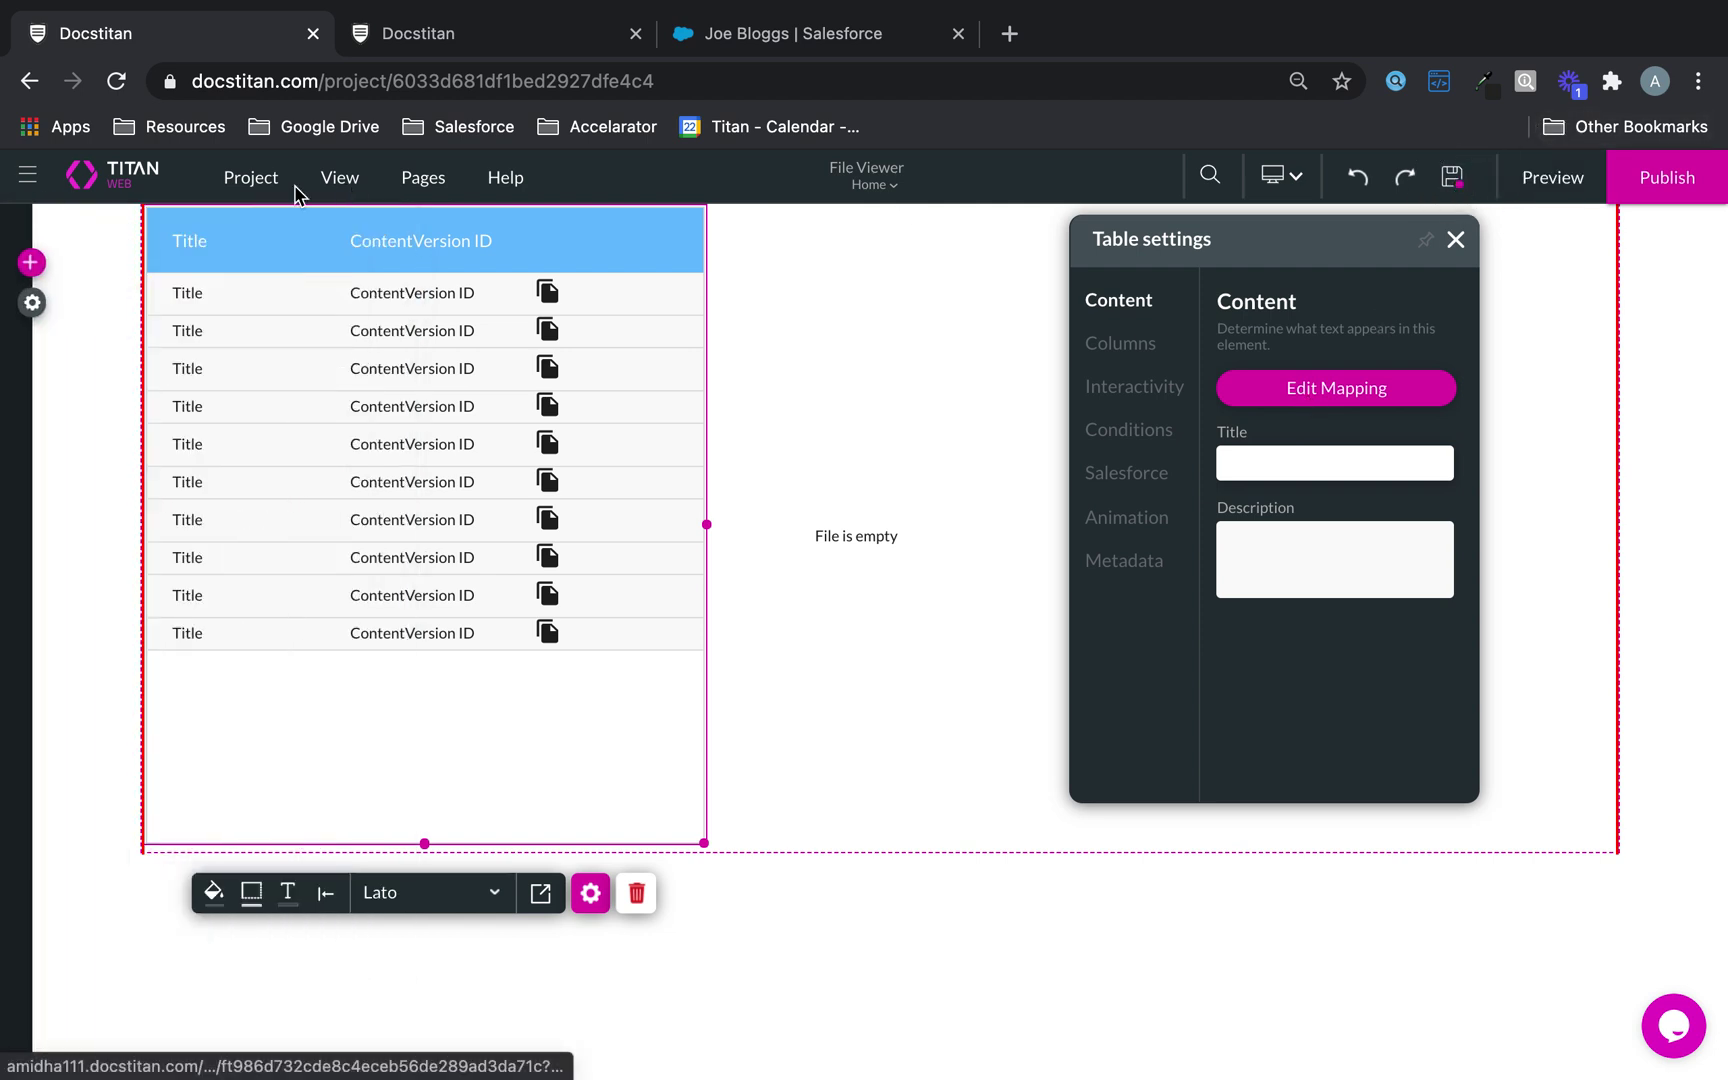
click(31, 306)
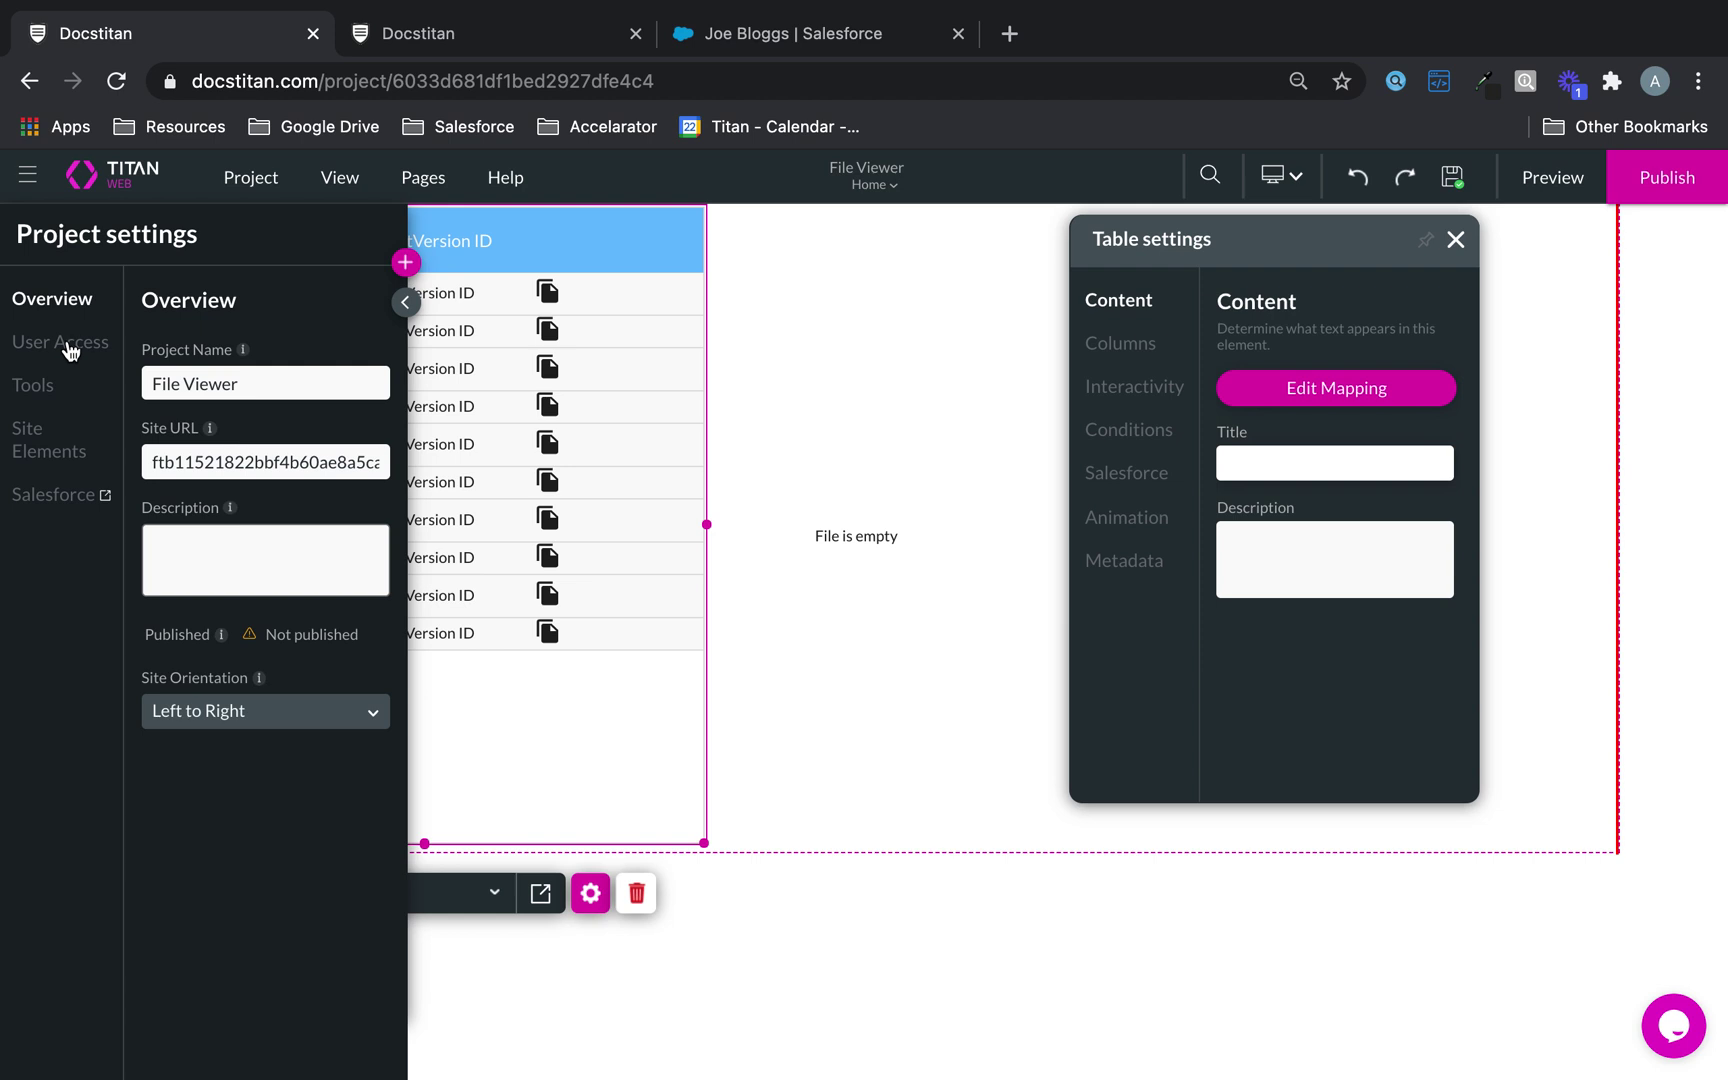
click(50, 385)
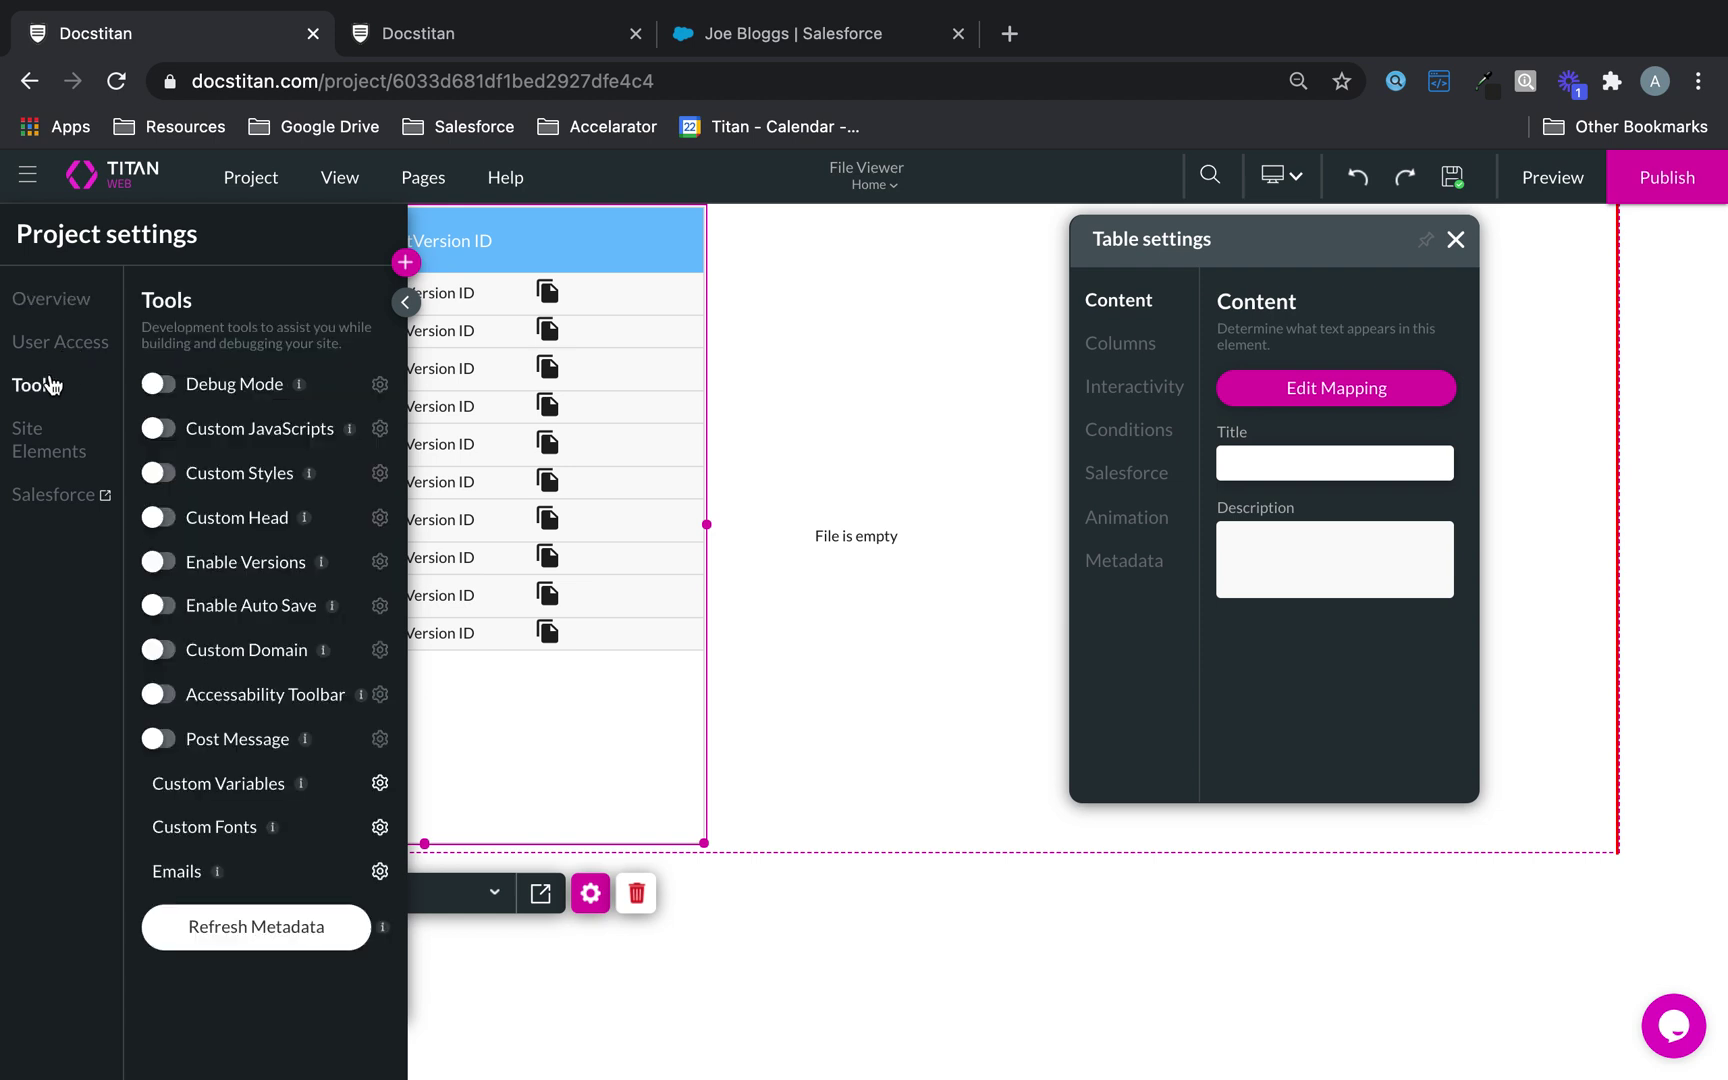
click(160, 384)
click(1451, 176)
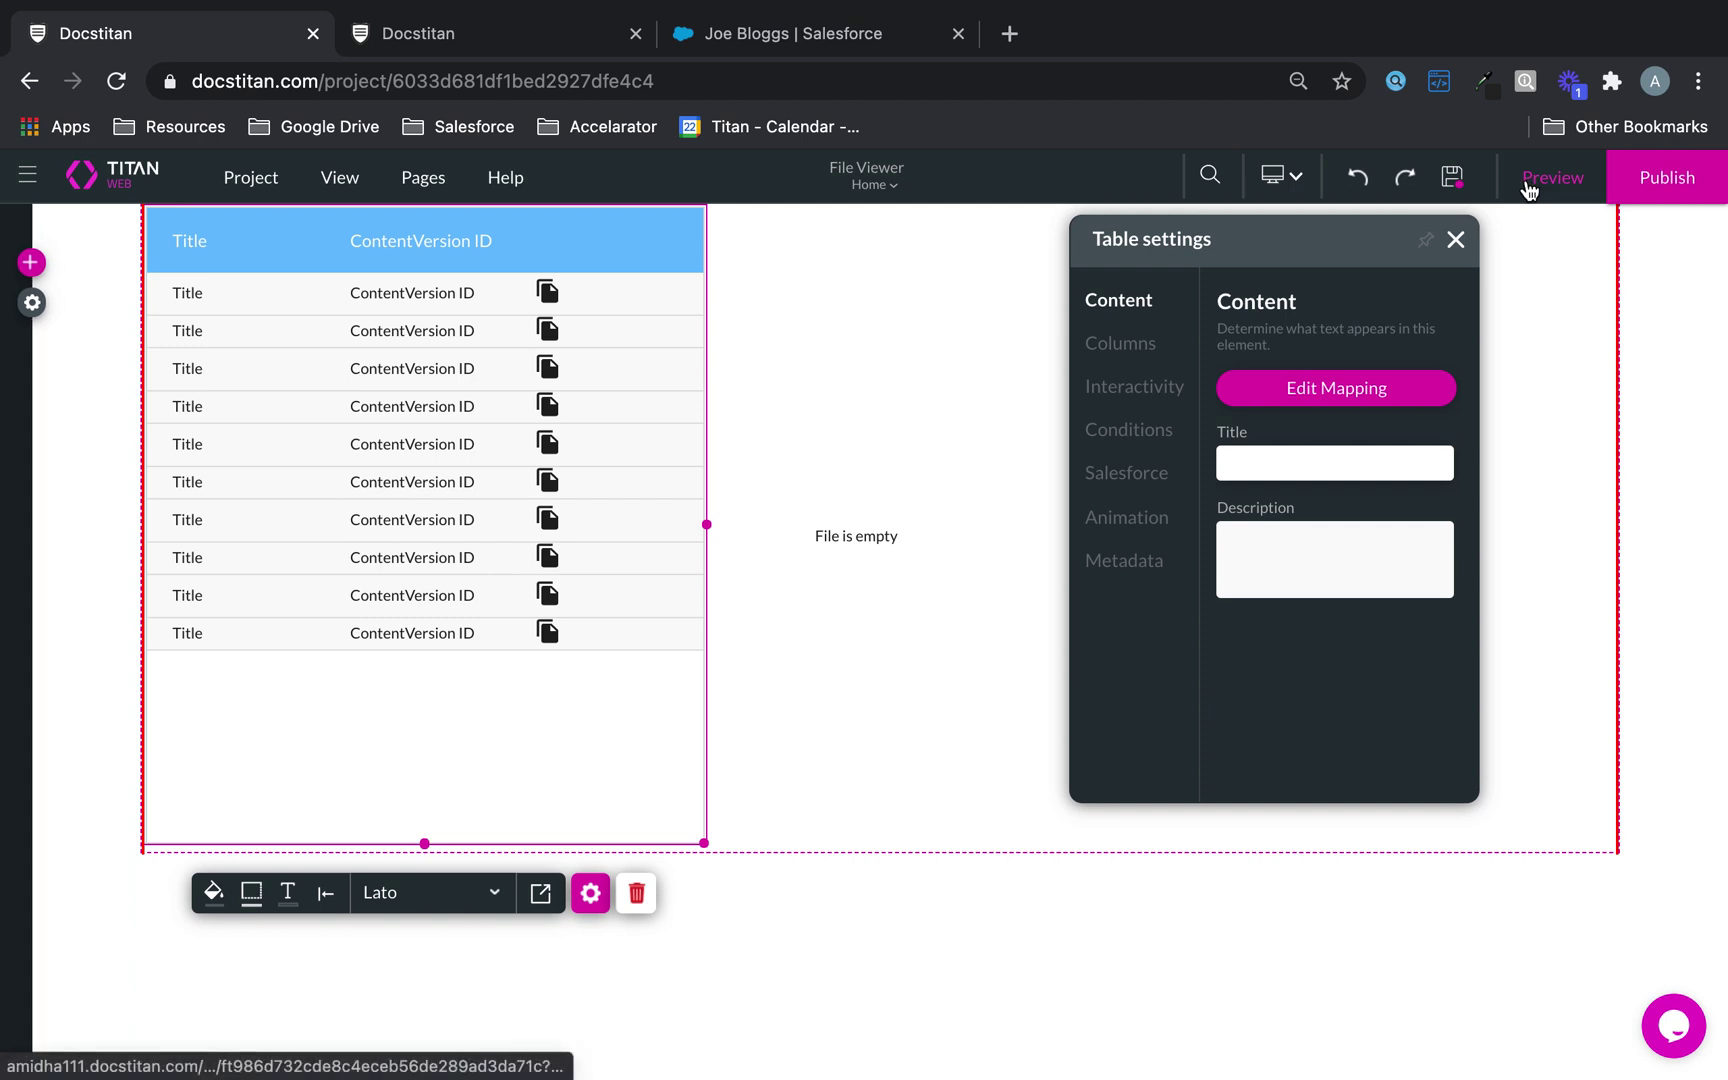
click(1530, 186)
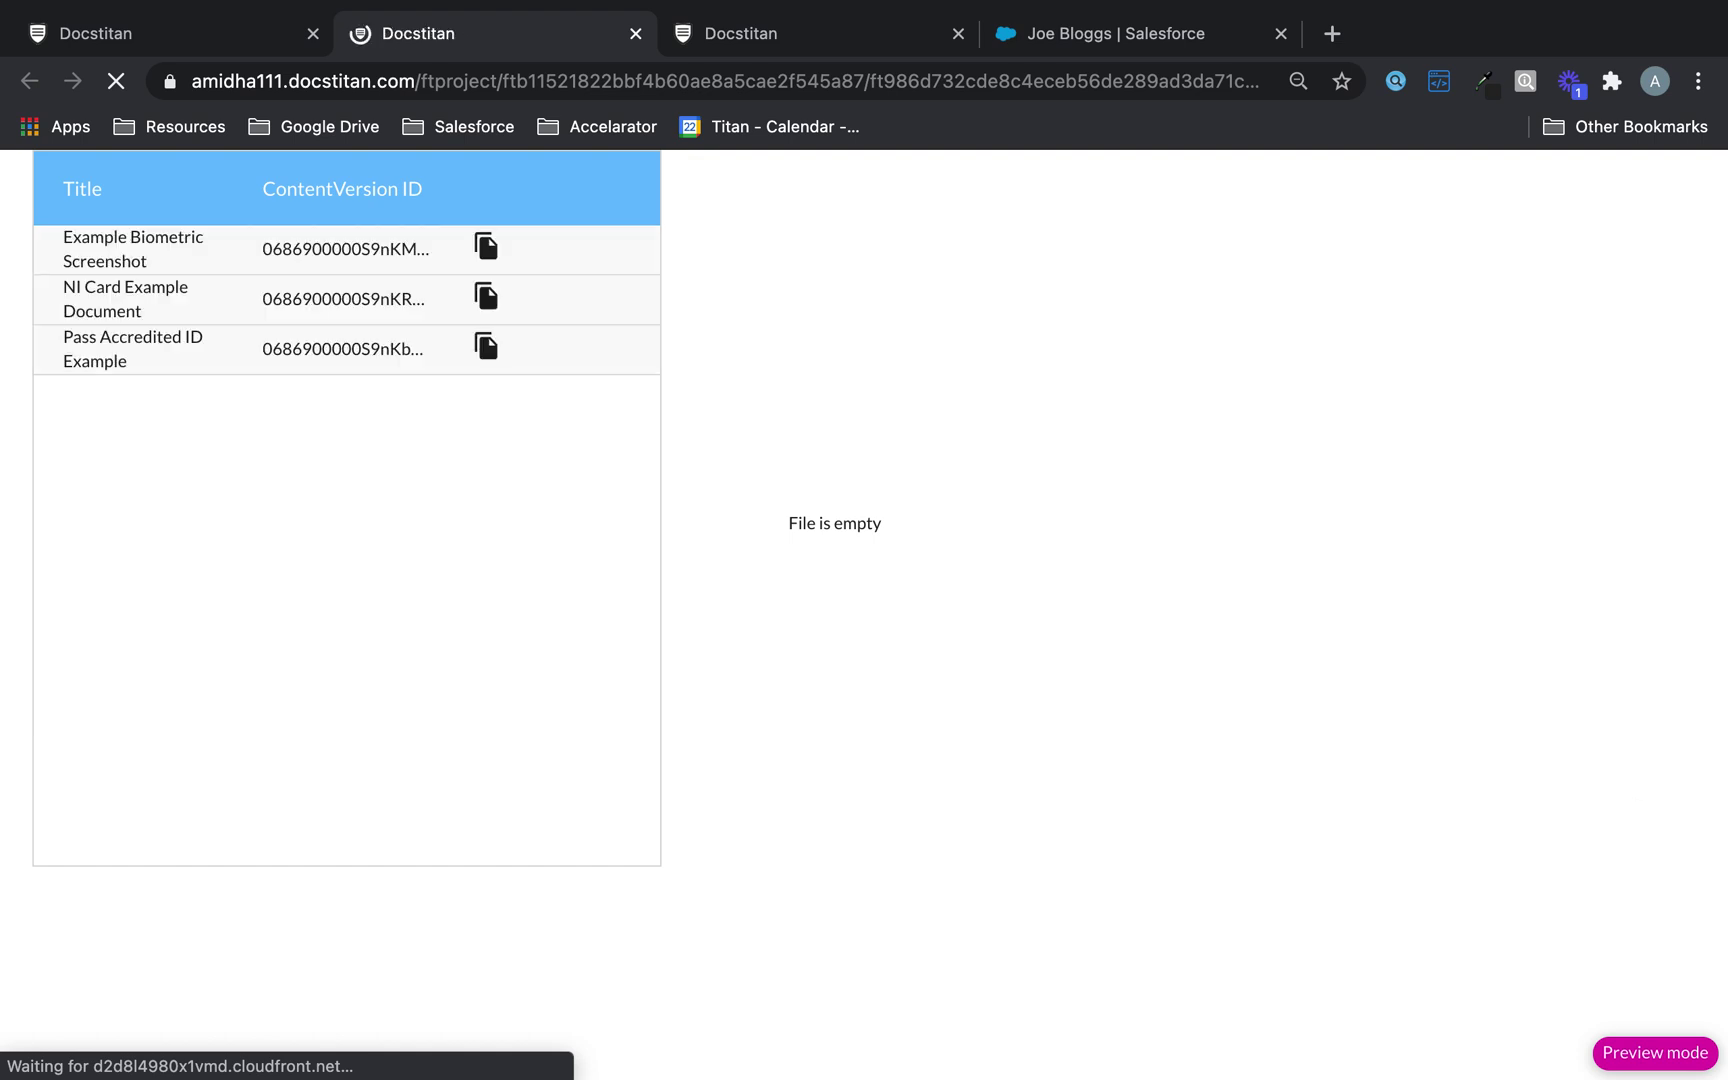
Inspect the page values in the debug view before selecting any file.
mouse_move(1677, 1057)
click(1654, 995)
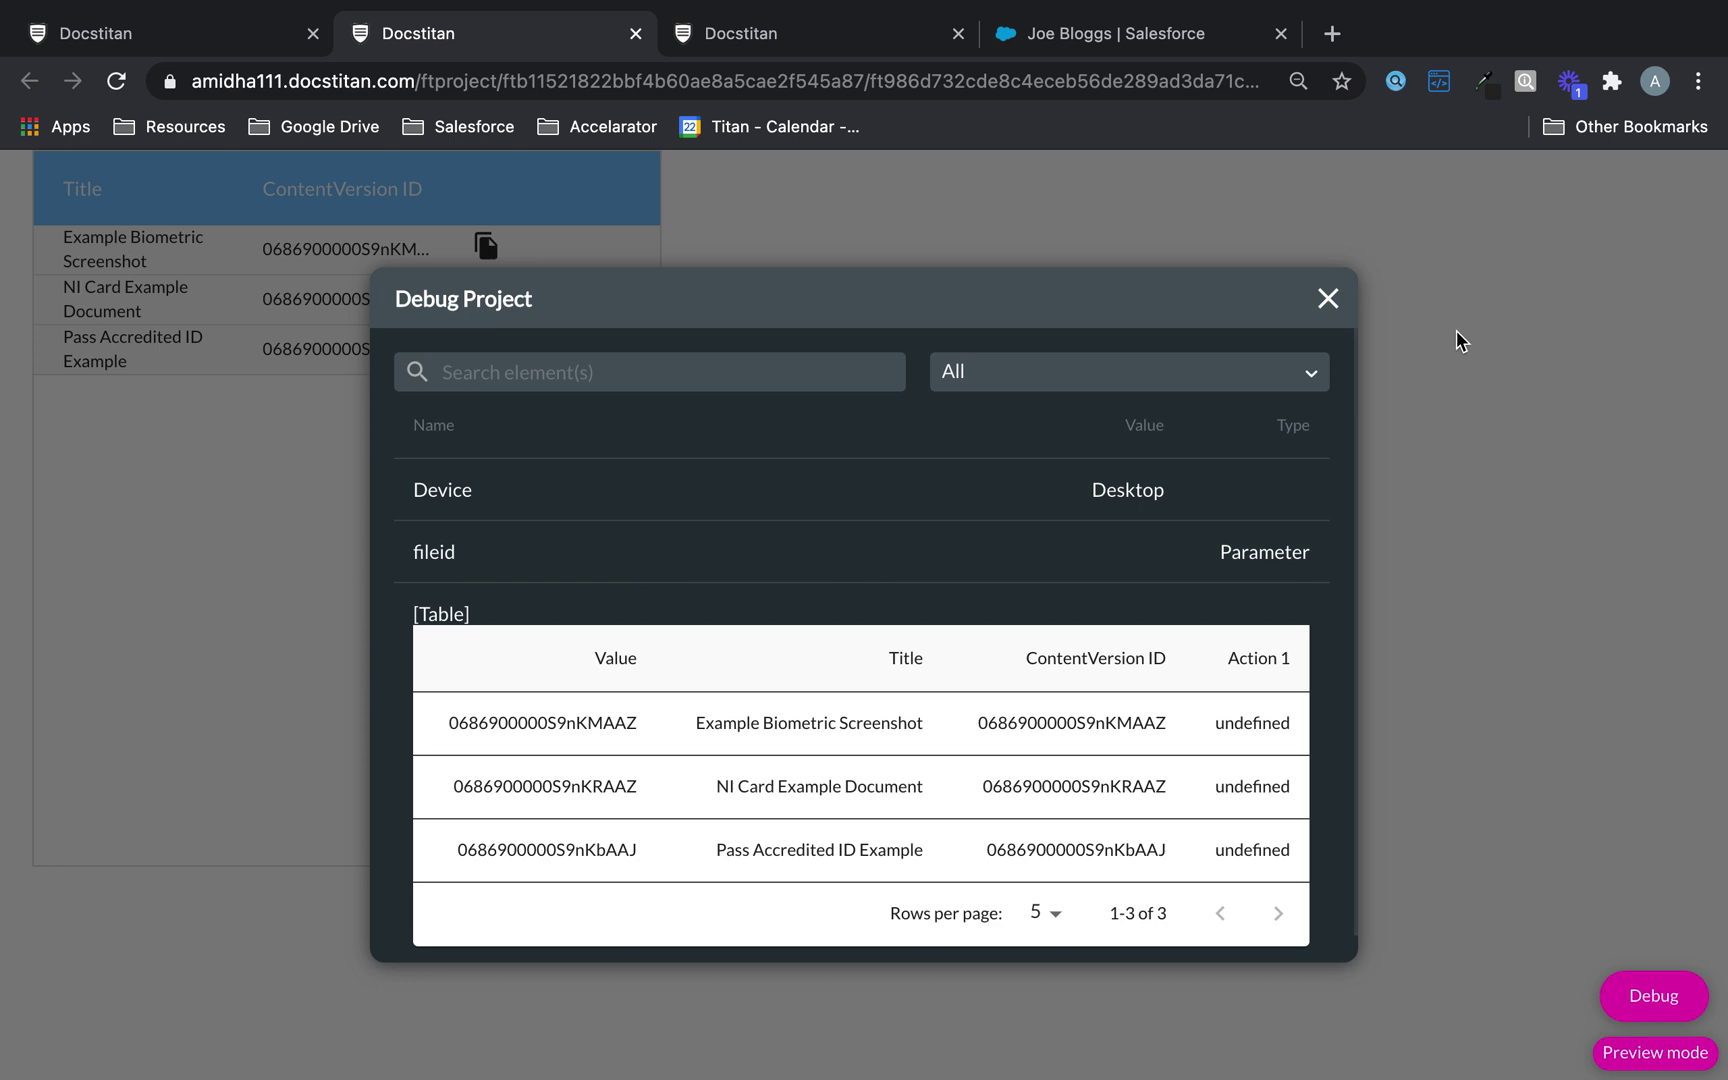
click(1328, 298)
Load the Example Biometric Screenshot into the viewer and confirm its fileid in the debug view.
click(489, 250)
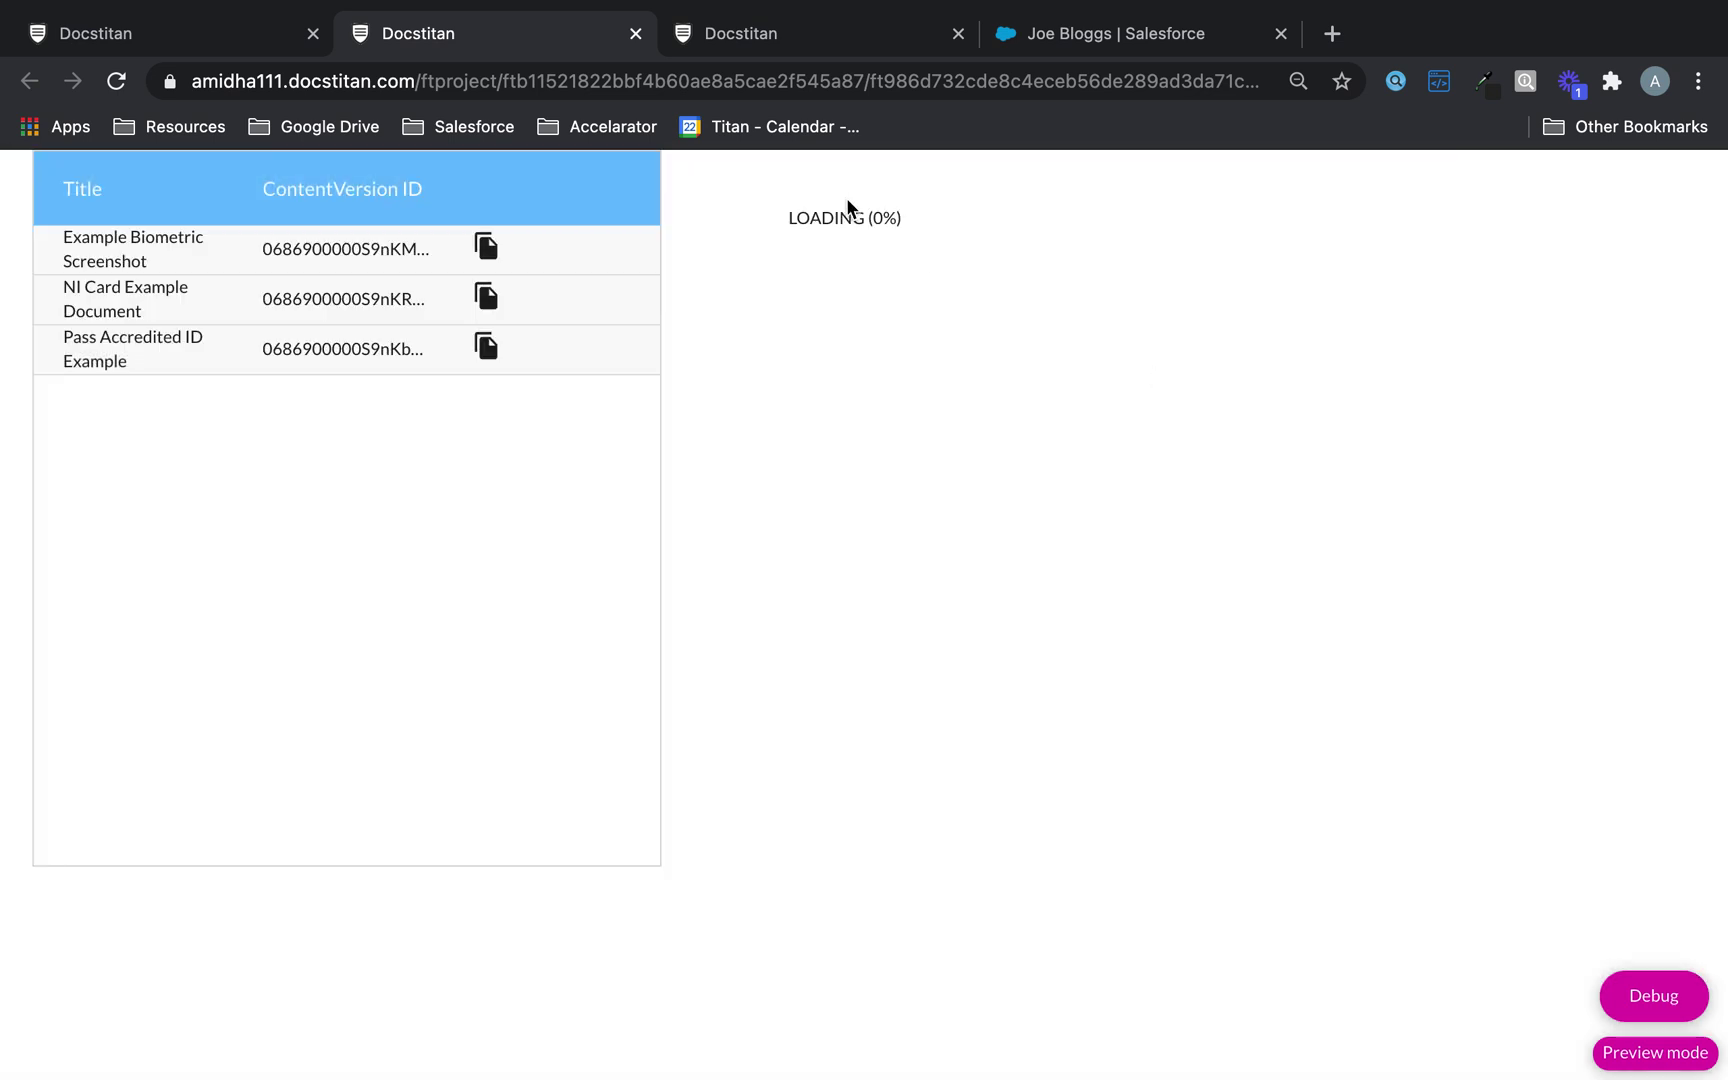
scroll(1102, 468, down, 3)
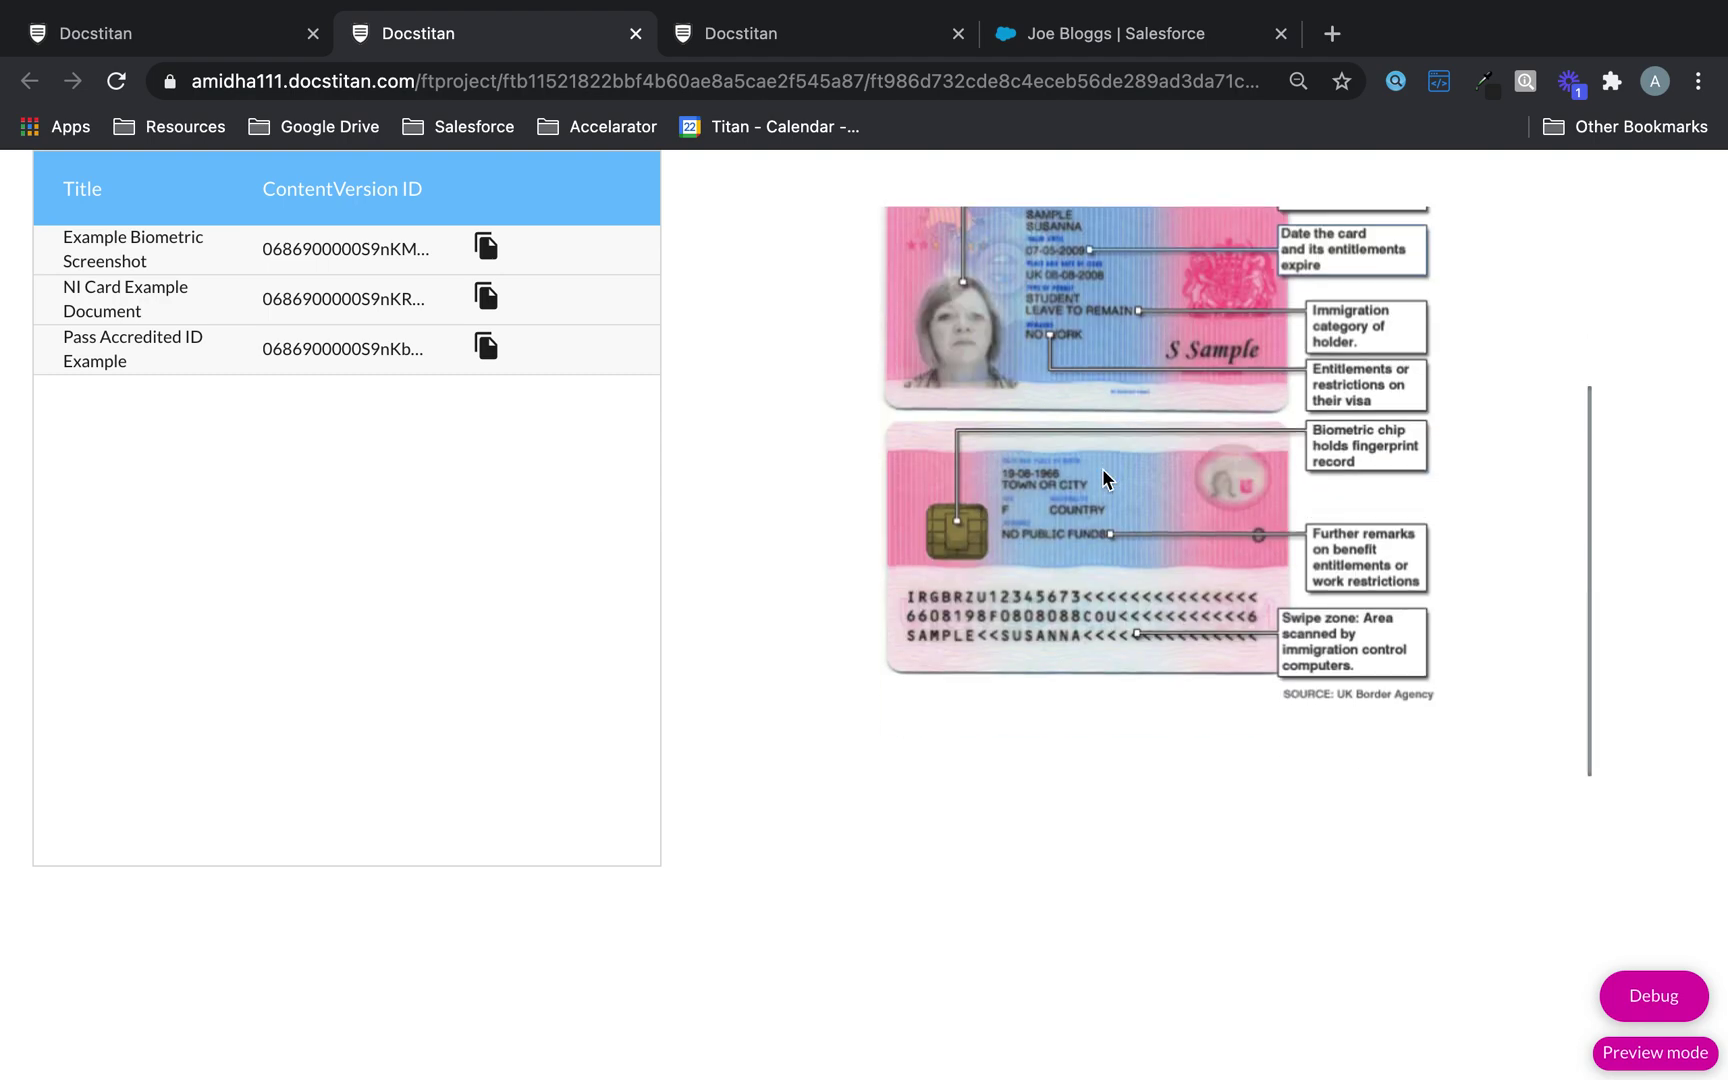
scroll(1102, 468, up, 3)
click(1649, 993)
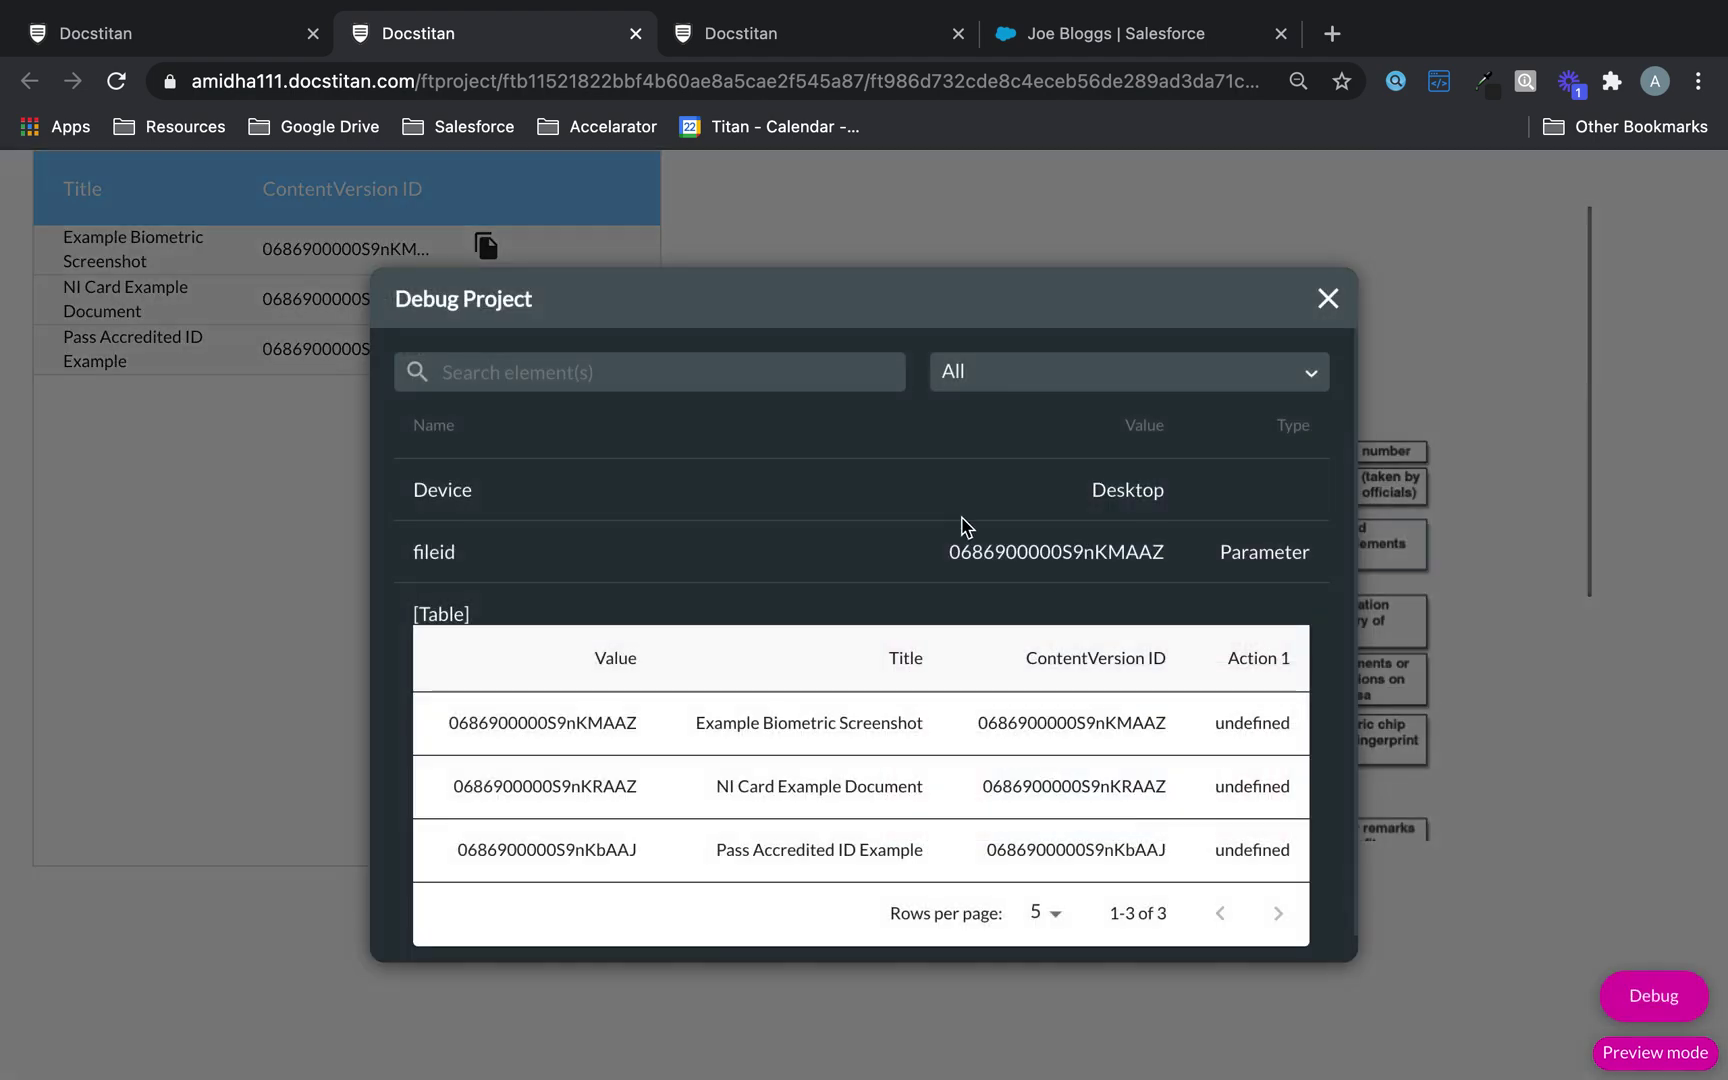
drag(940, 558, 1170, 563)
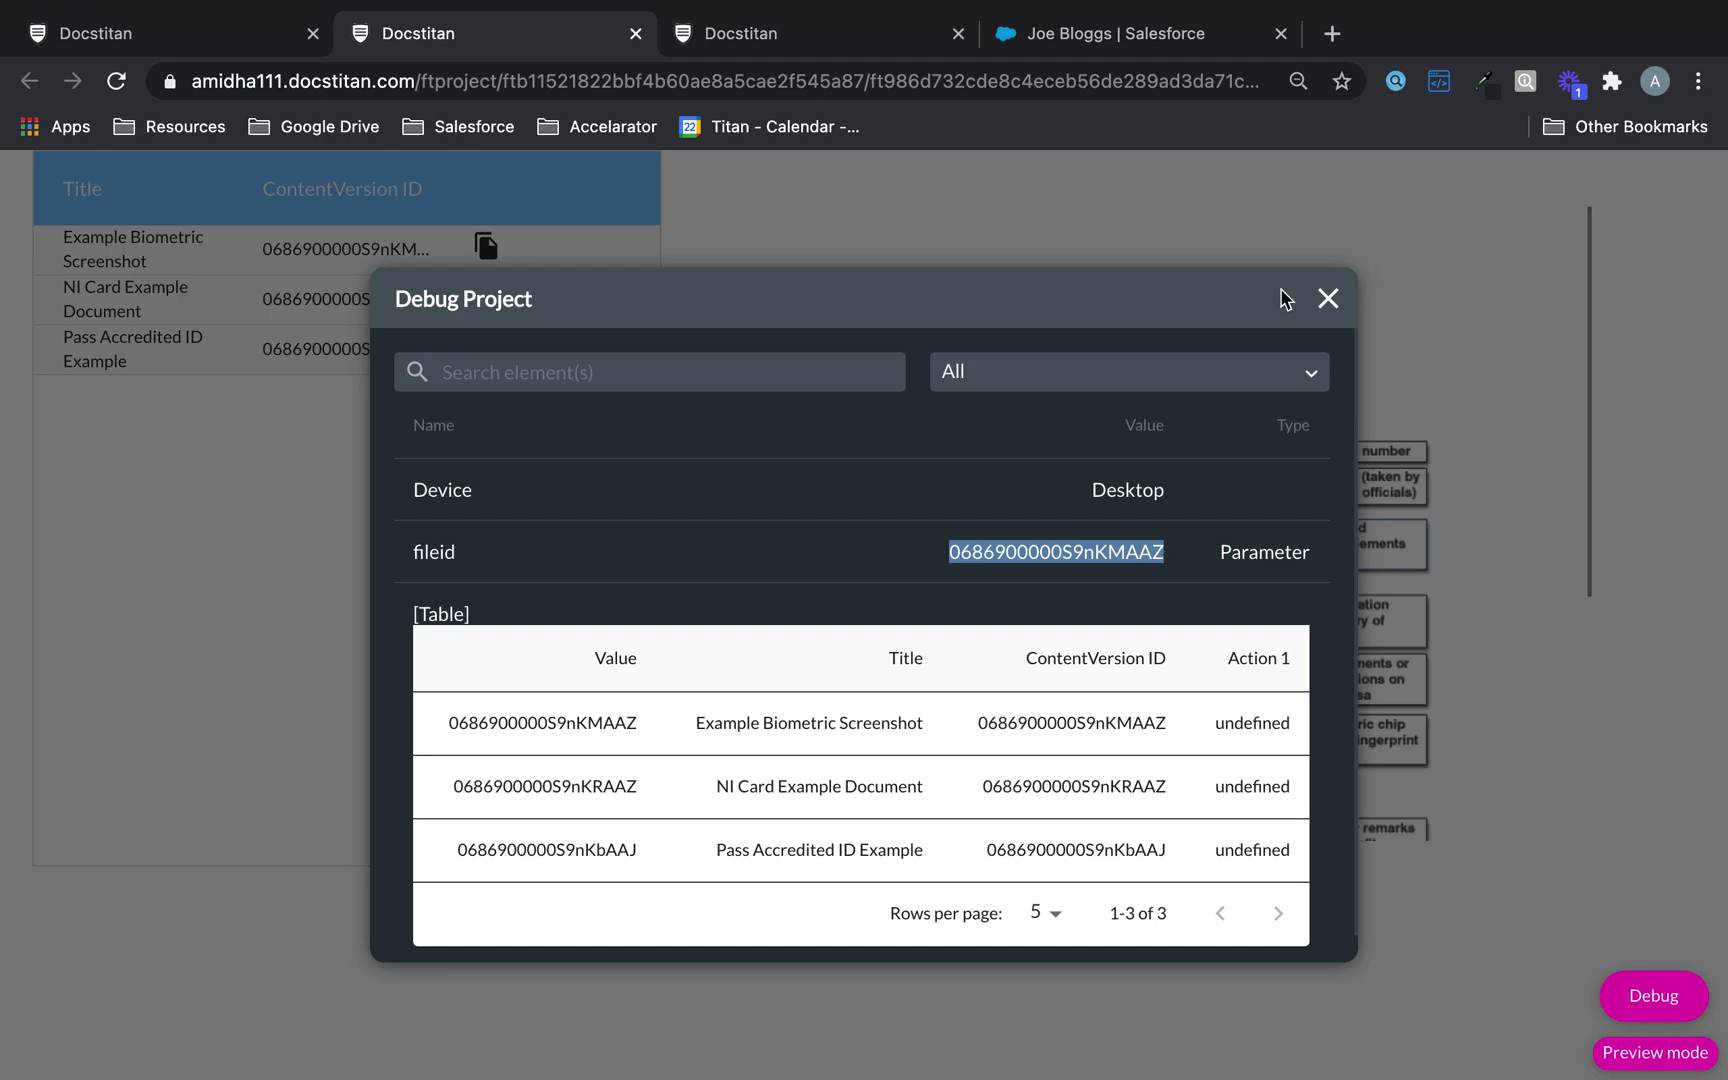
click(1326, 298)
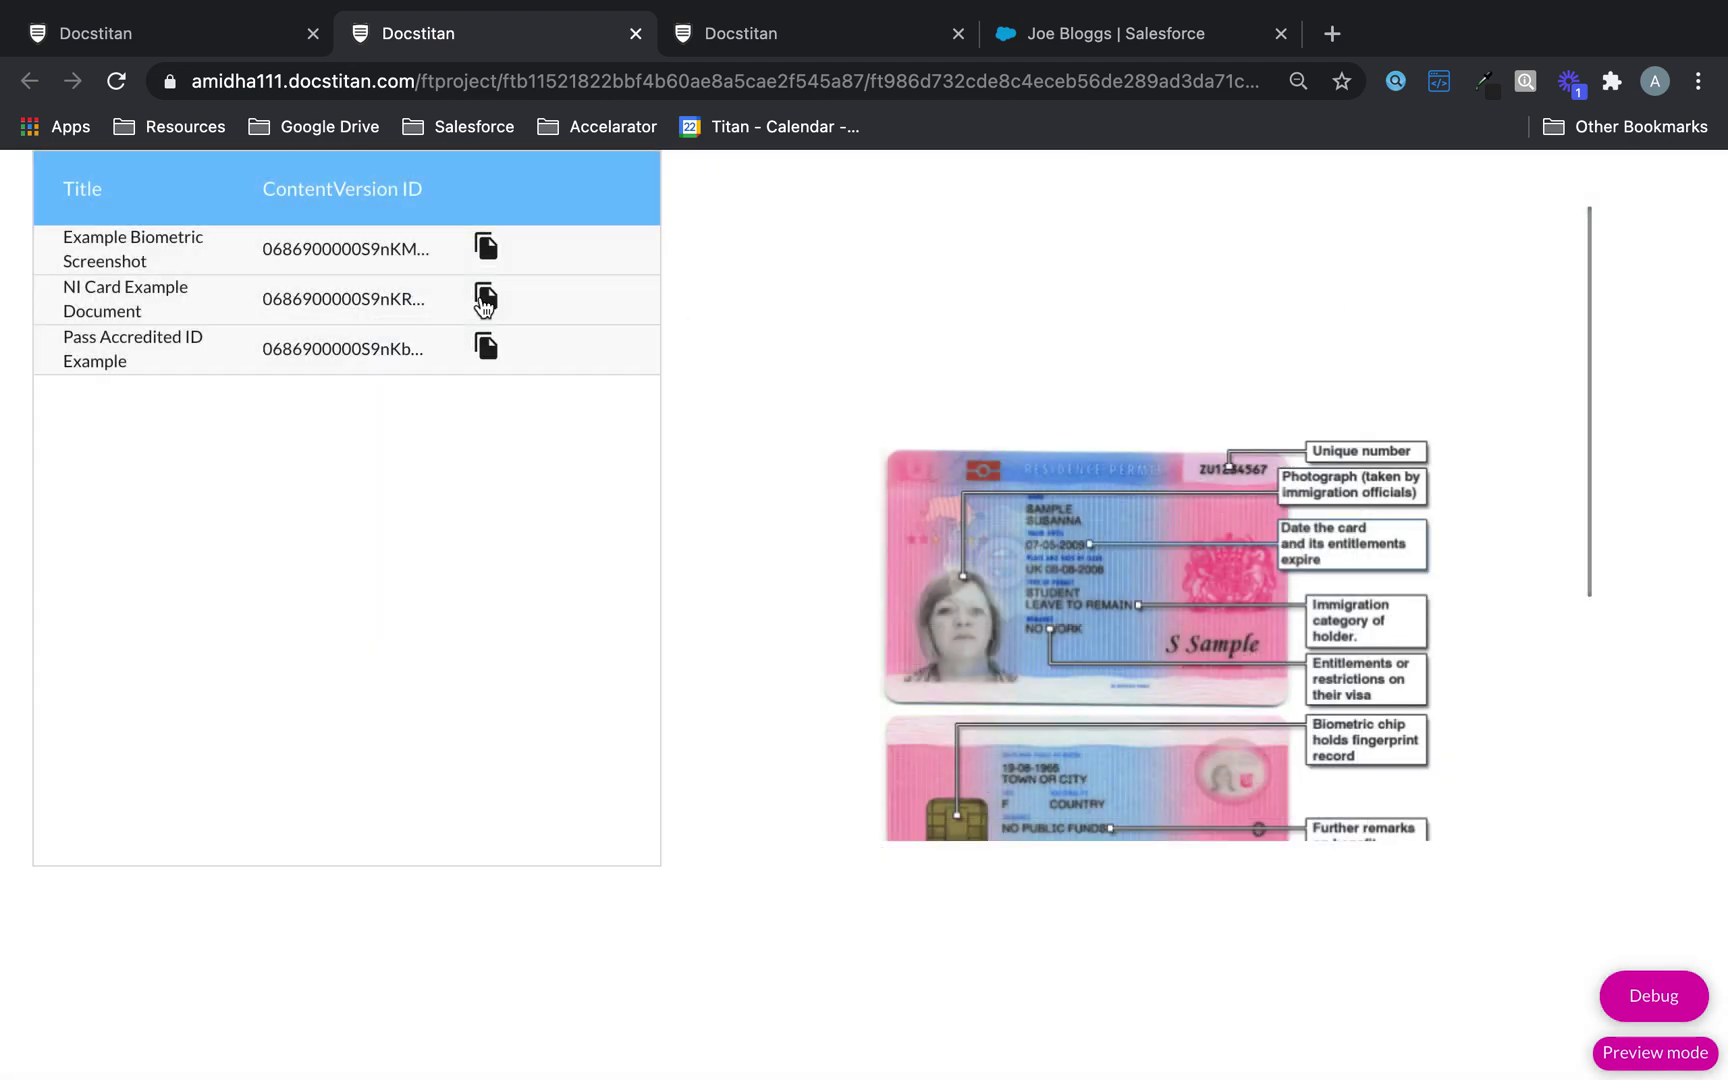
Load the NI Card Example Document and Pass Accredited ID Example, then return to the editor.
click(485, 298)
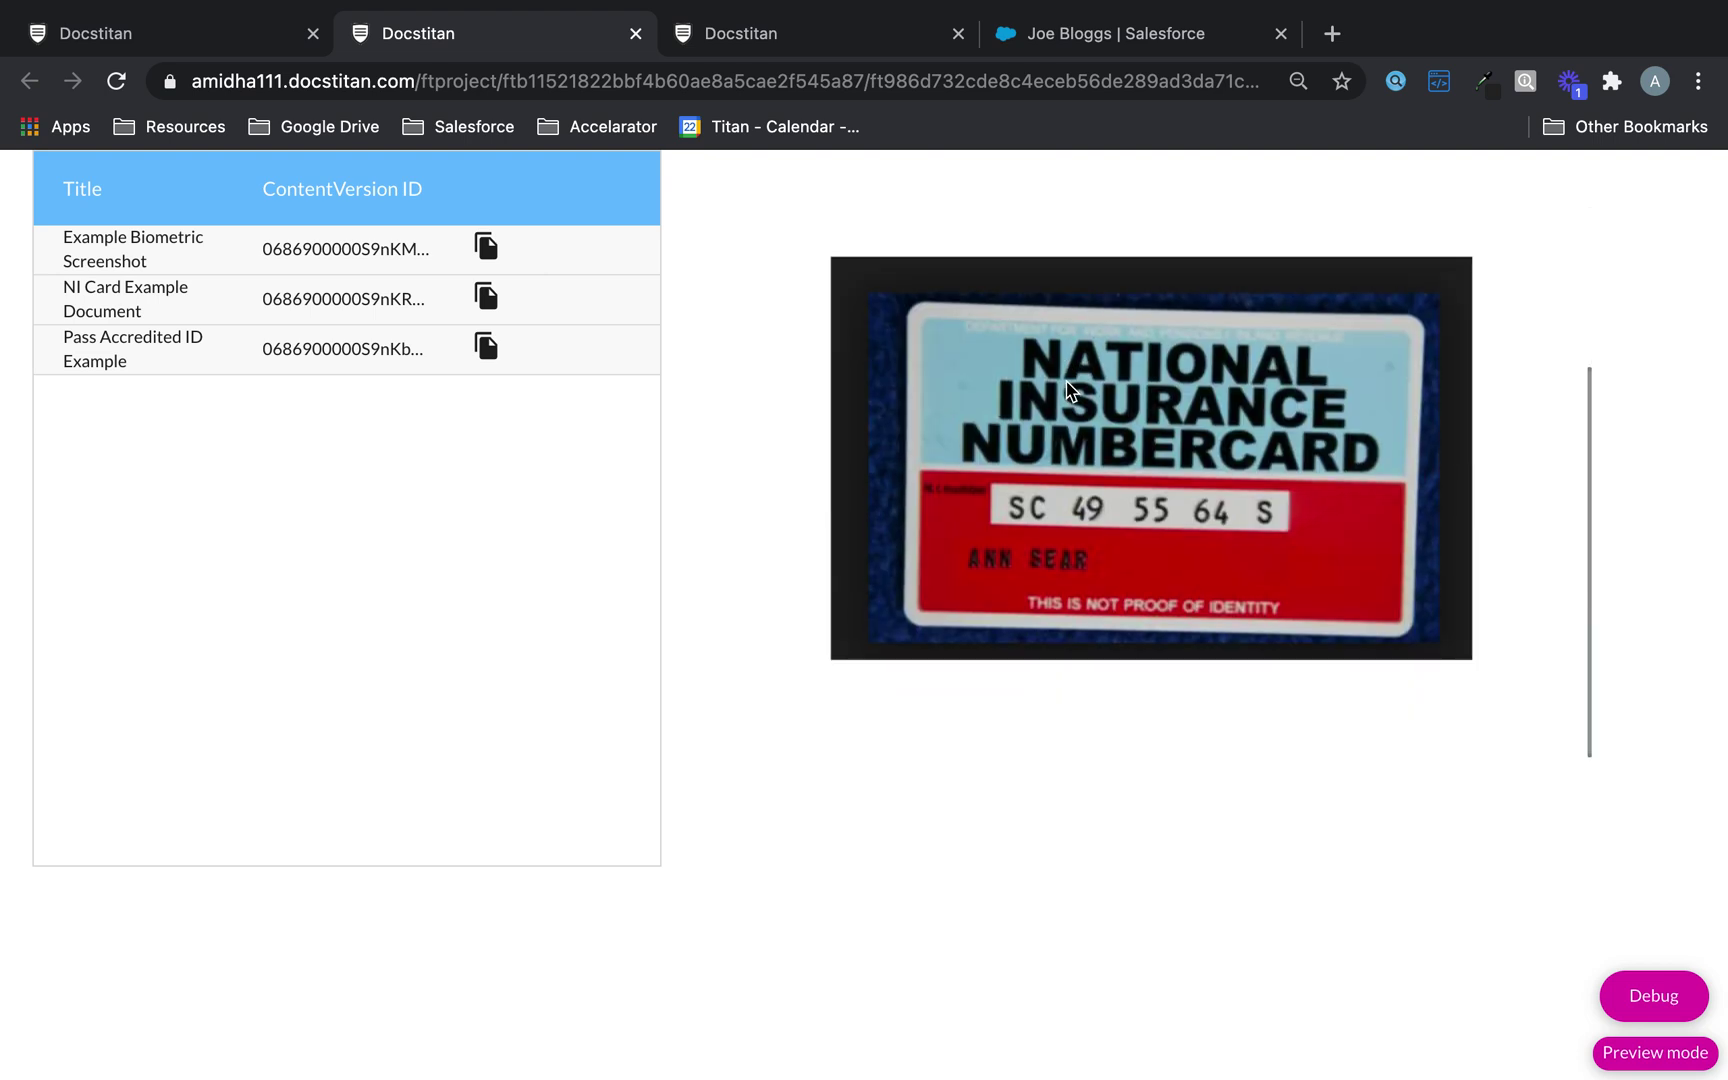
click(486, 347)
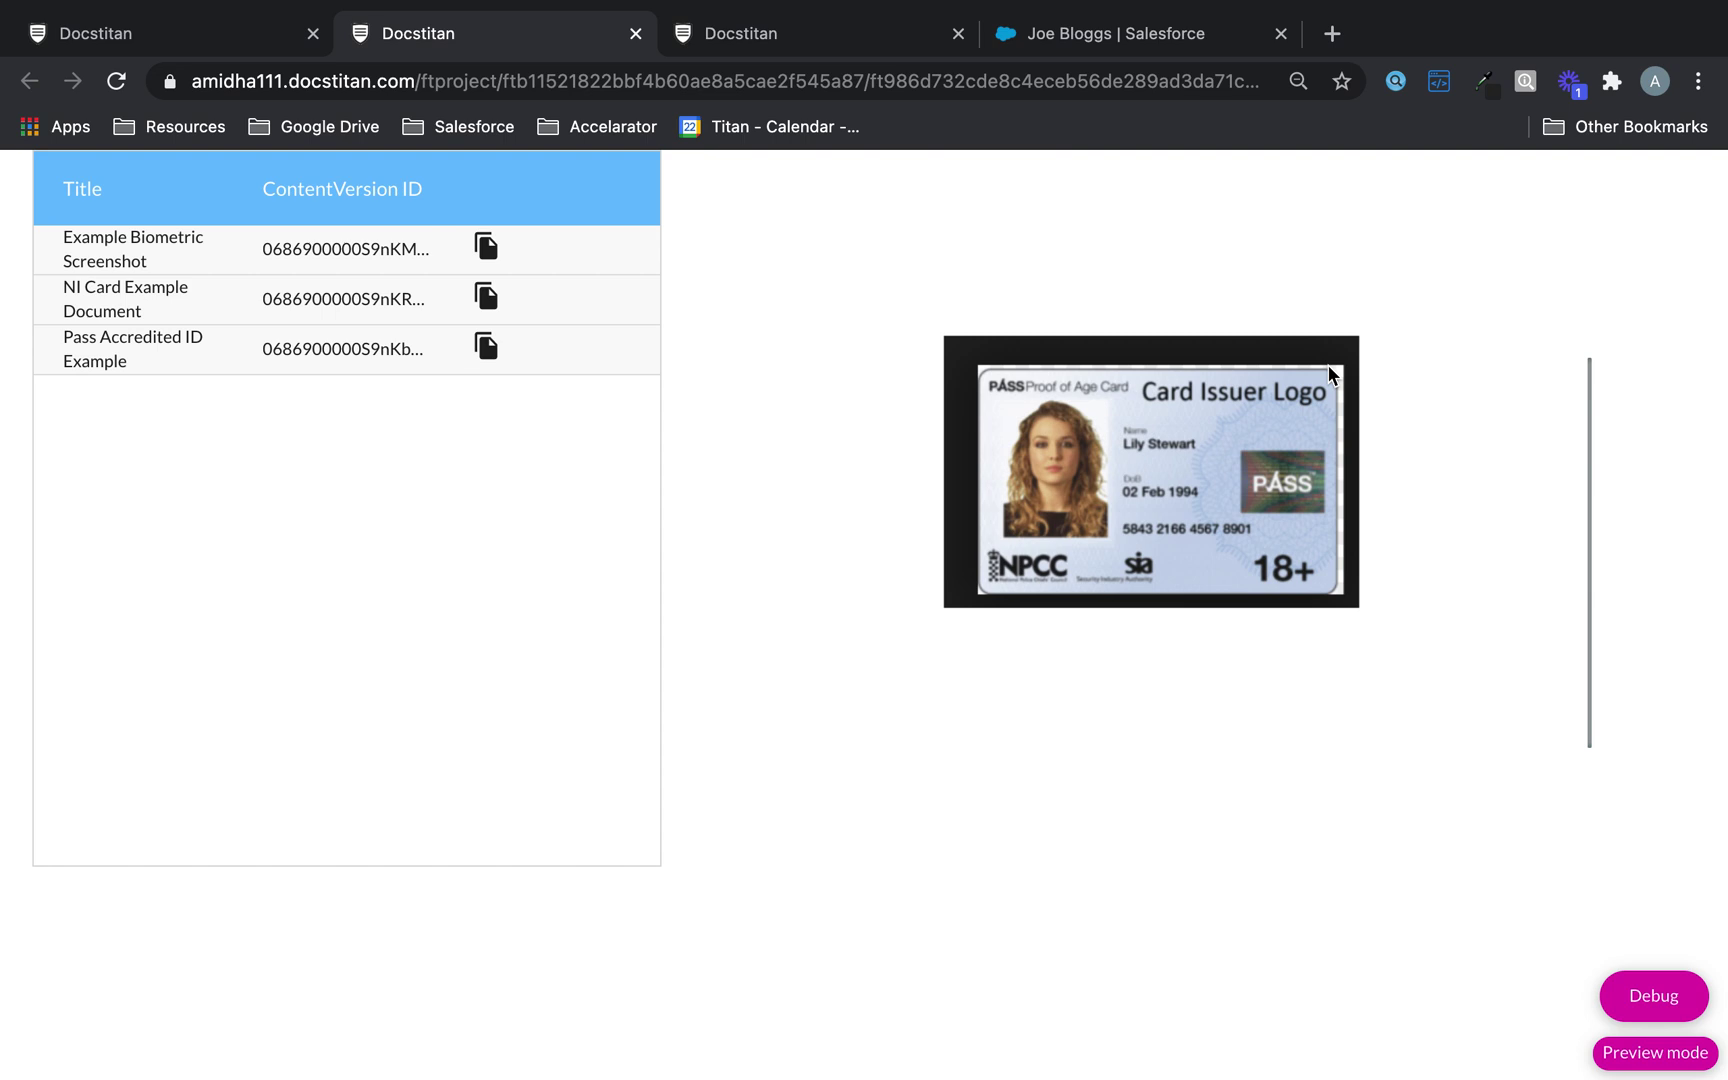
click(233, 33)
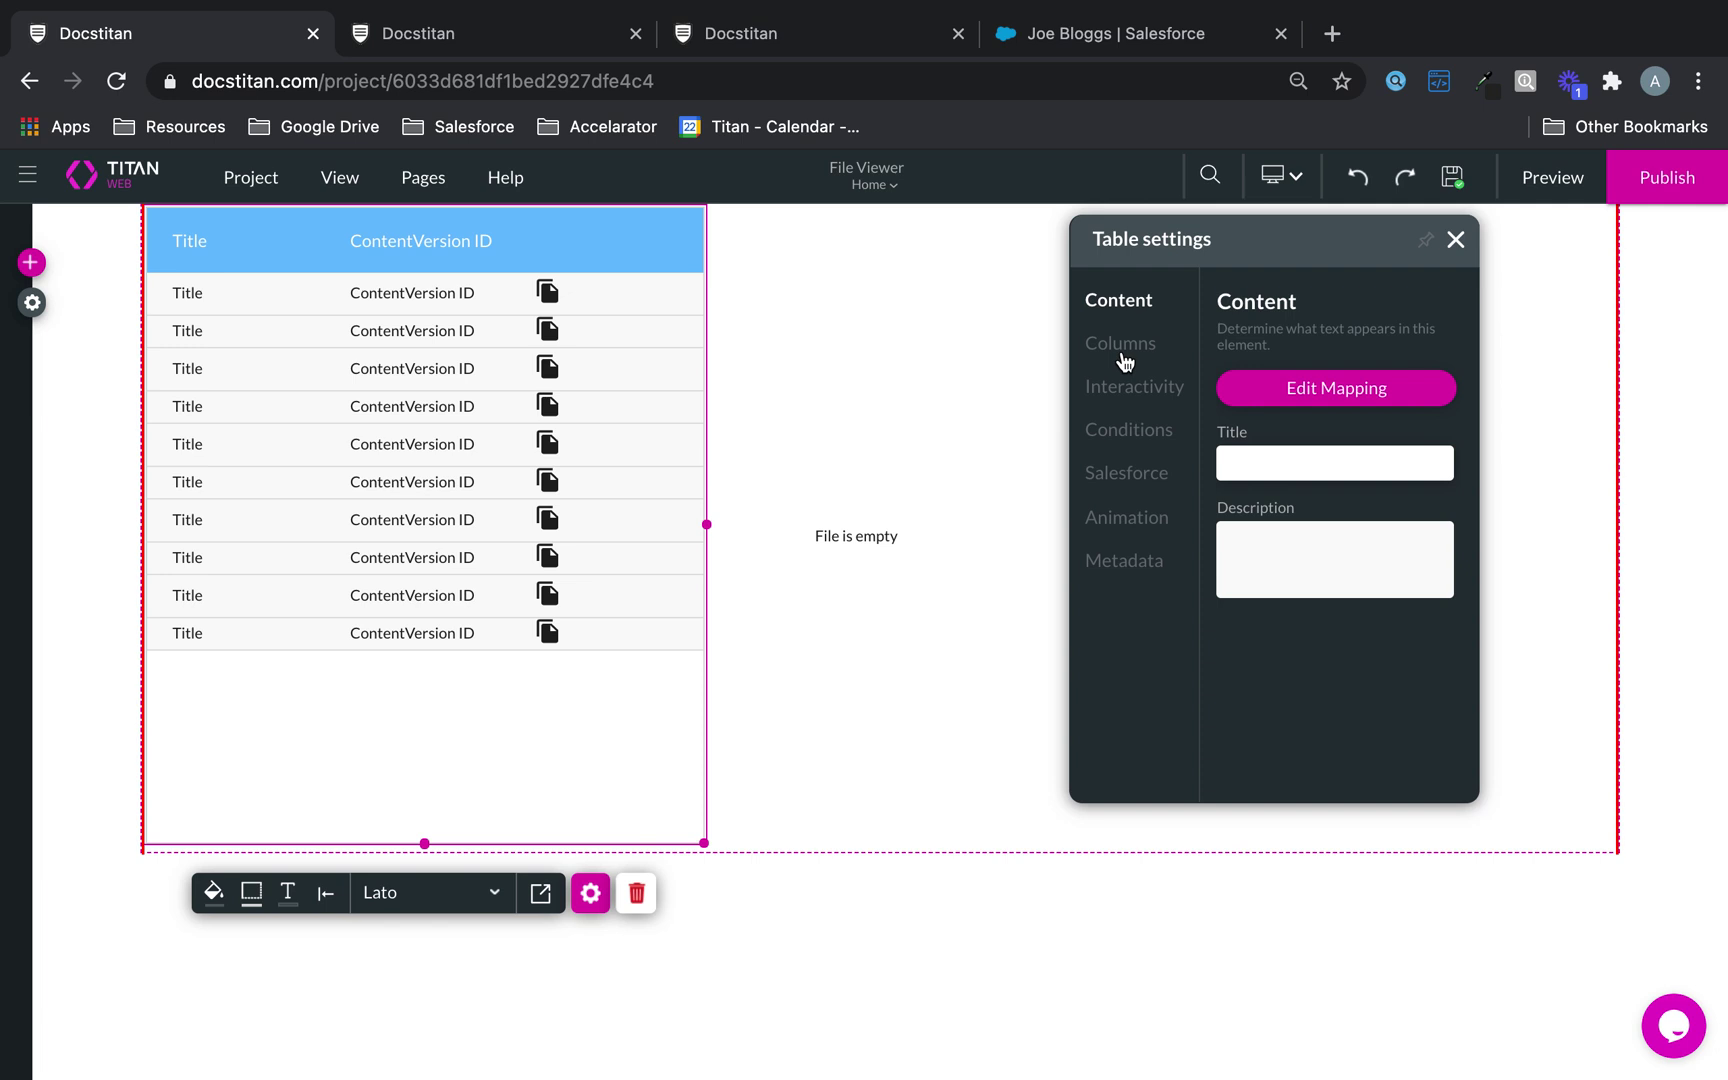
Open the FileViewer's settings and browse its Type list of supported file types, currently PDF.
click(840, 435)
click(1331, 414)
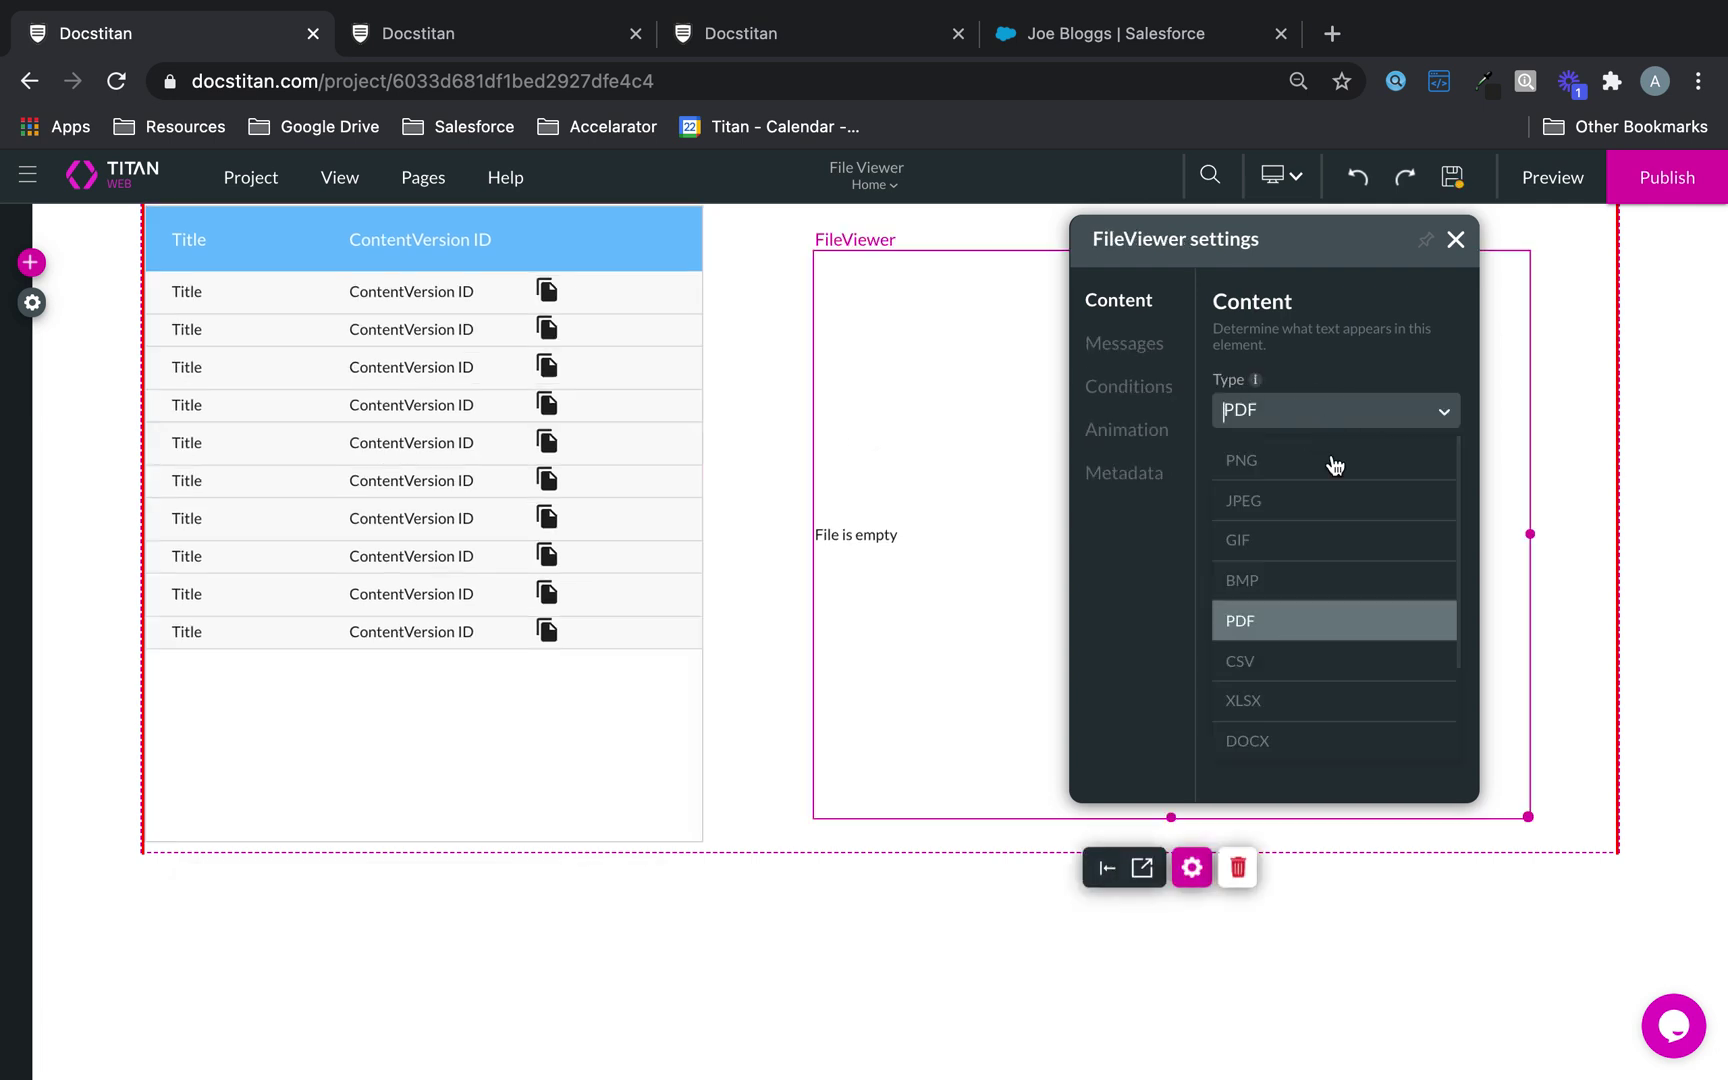
scroll(1342, 559, down, 2)
scroll(1342, 559, down, 2)
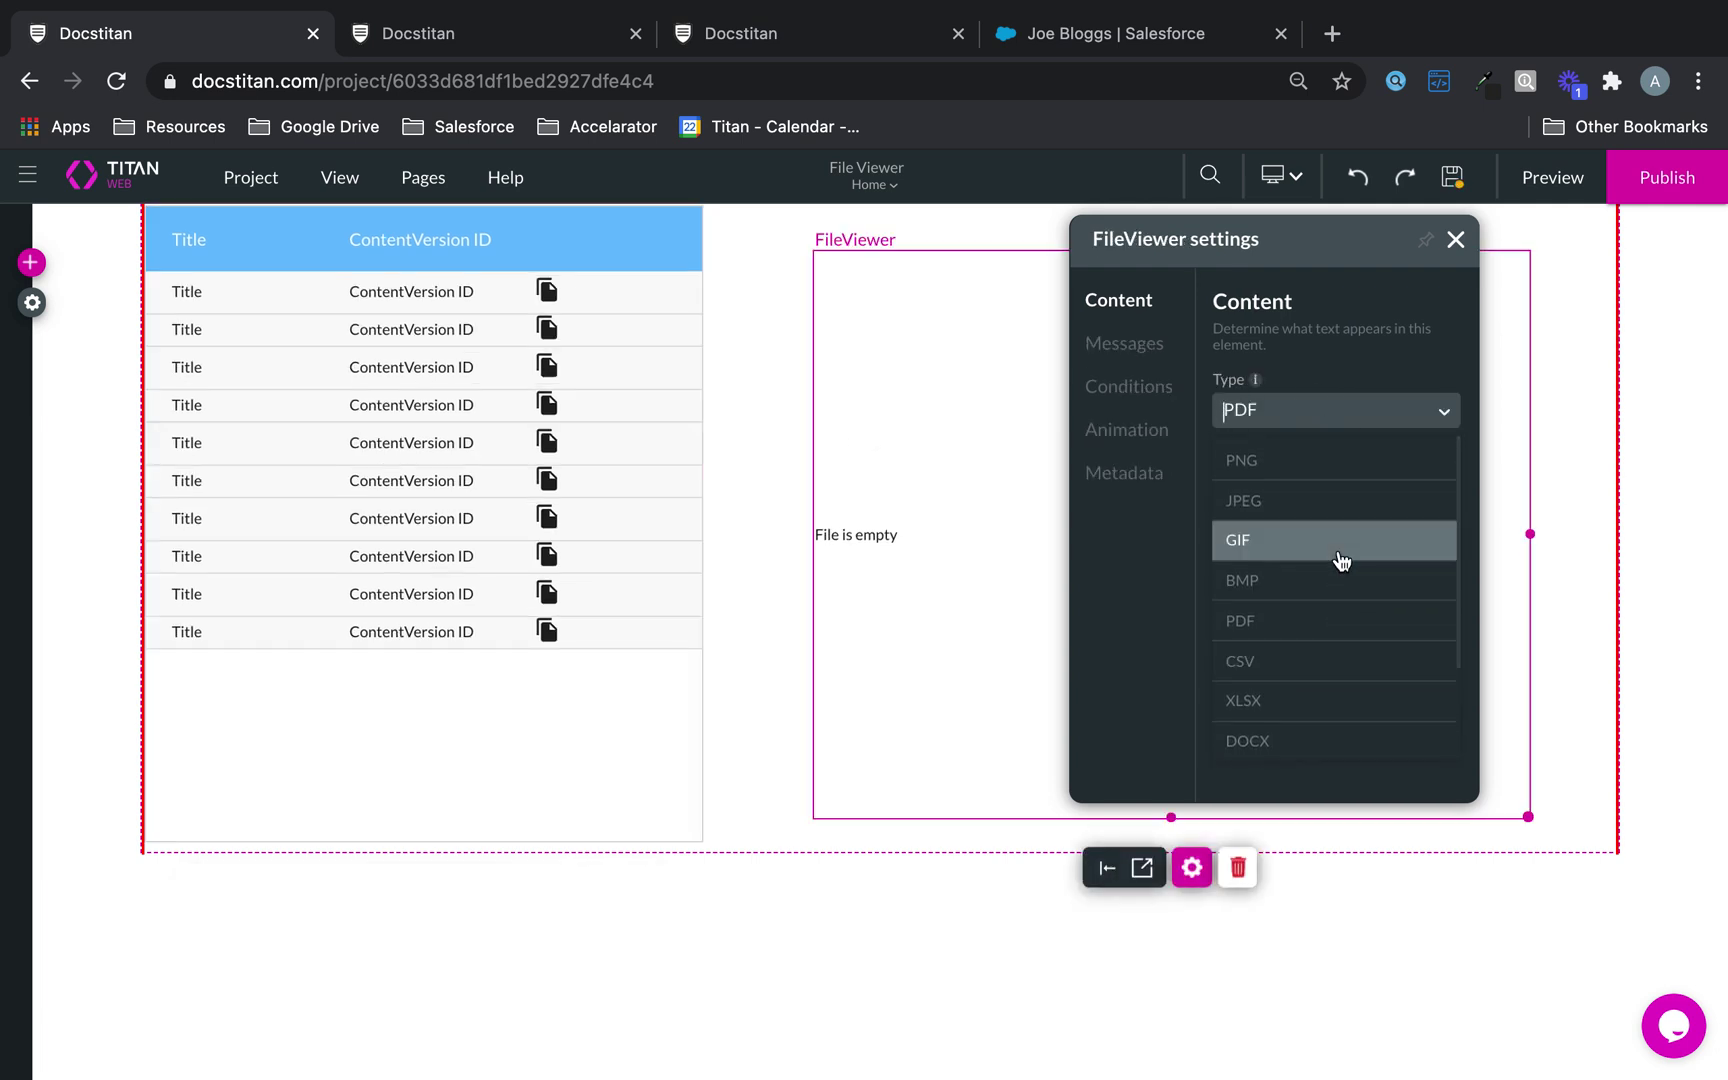